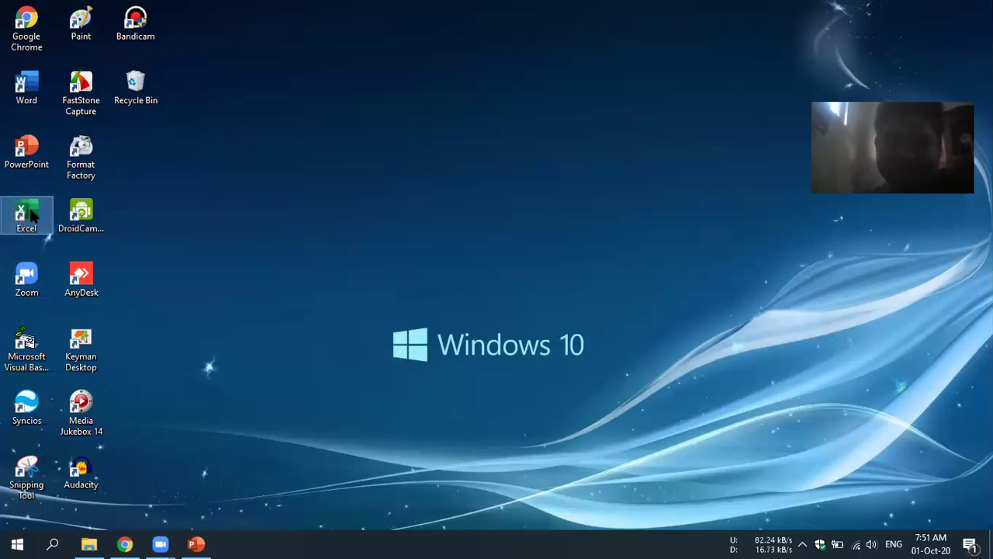
# - Launch Excel from the desktop and create a new blank workbook, Book1
pyautogui.doubleClick(31, 215)
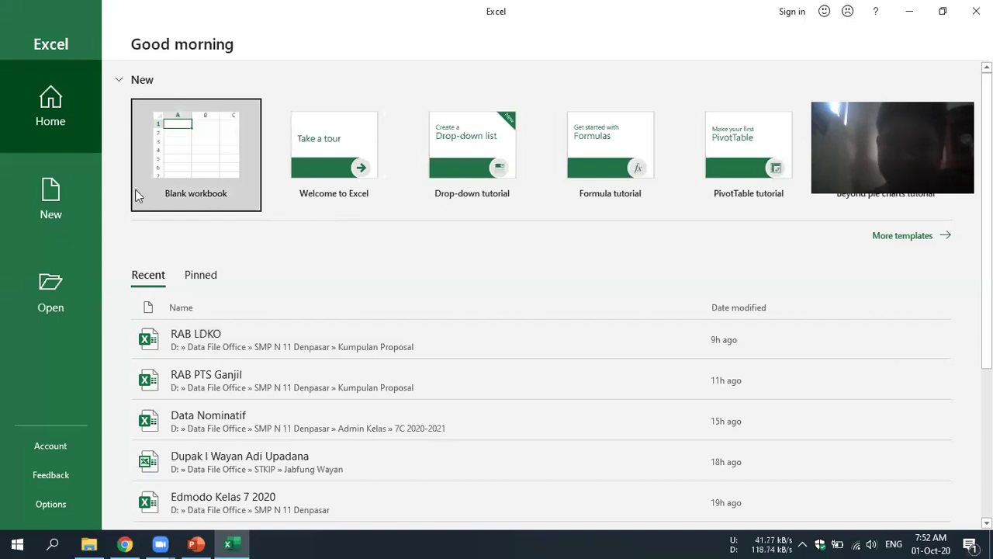
pyautogui.click(191, 140)
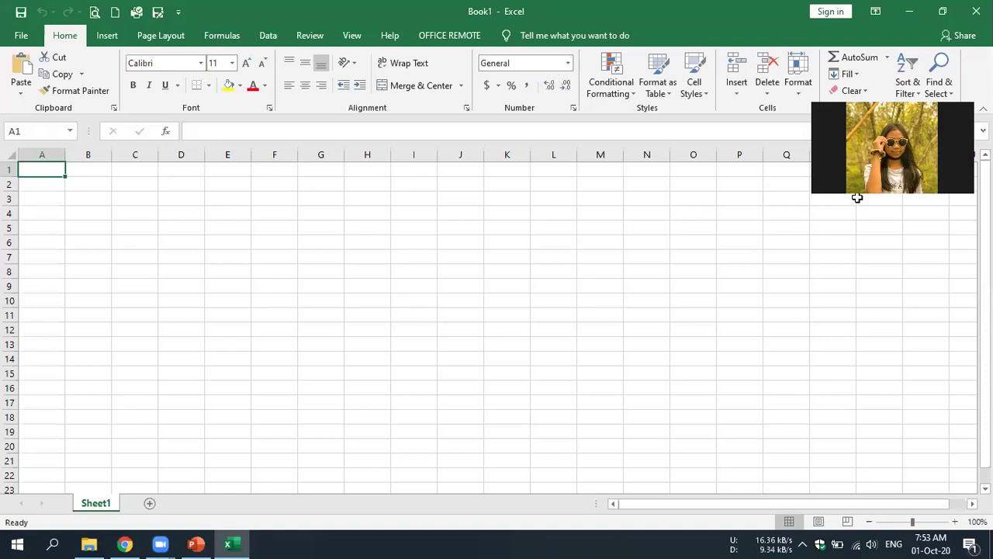
# - Enter Perkalian in D6 and Pembagian in D7
pyautogui.click(279, 232)
pyautogui.click(670, 362)
pyautogui.click(268, 270)
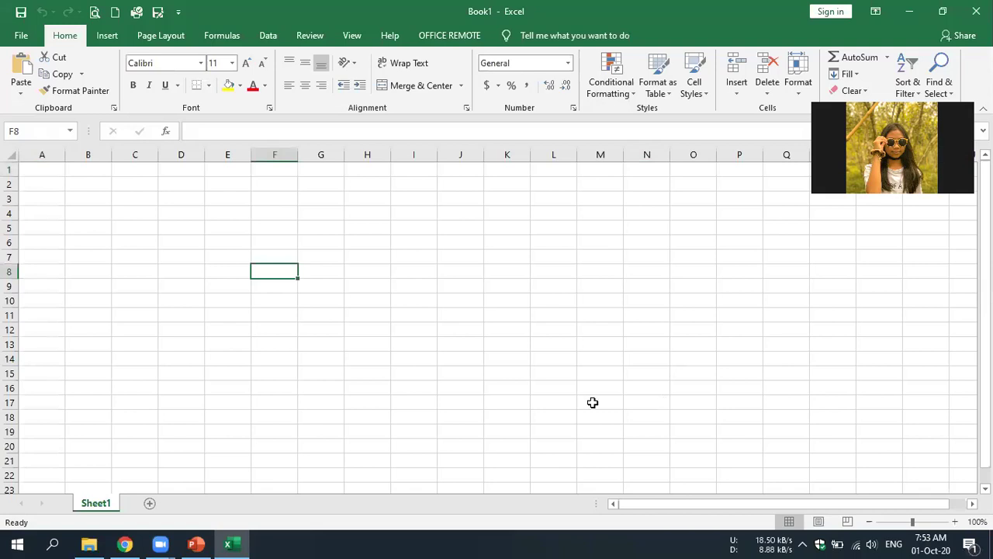
pyautogui.click(276, 332)
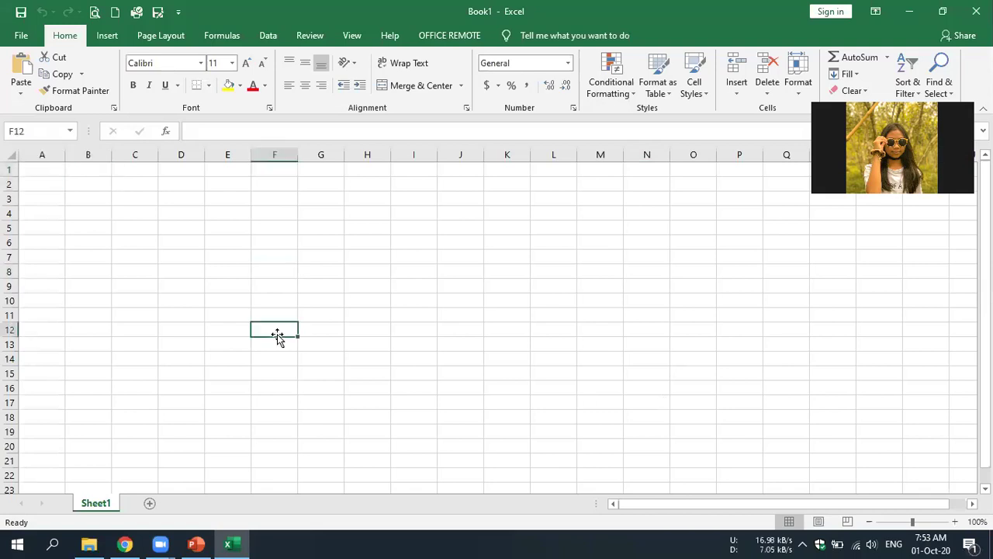
pyautogui.click(406, 359)
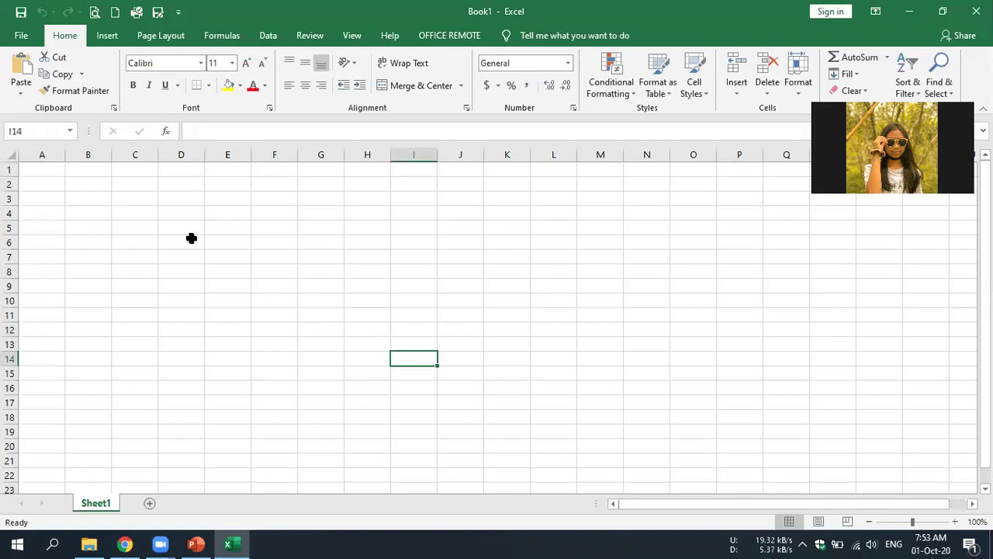
pyautogui.click(191, 238)
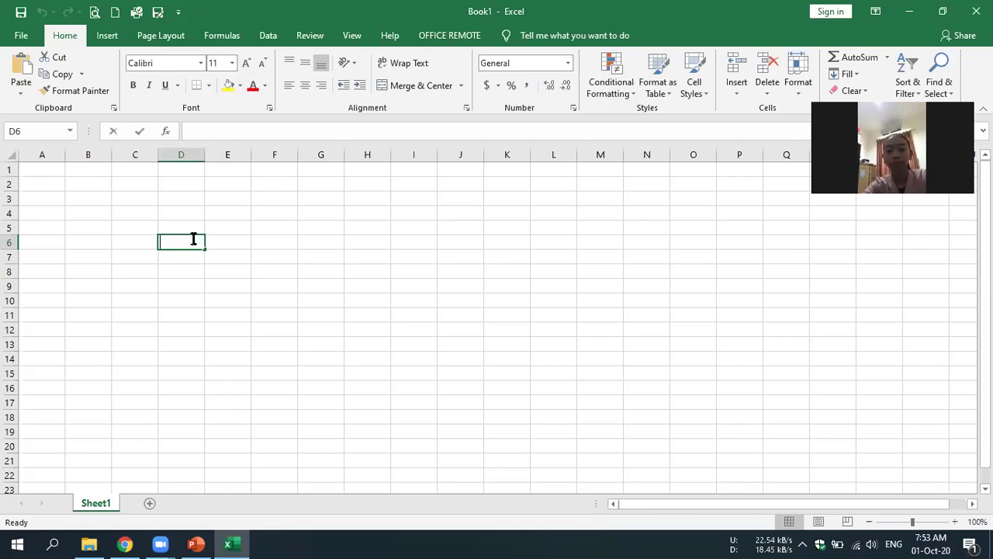
pyautogui.write('Perk')
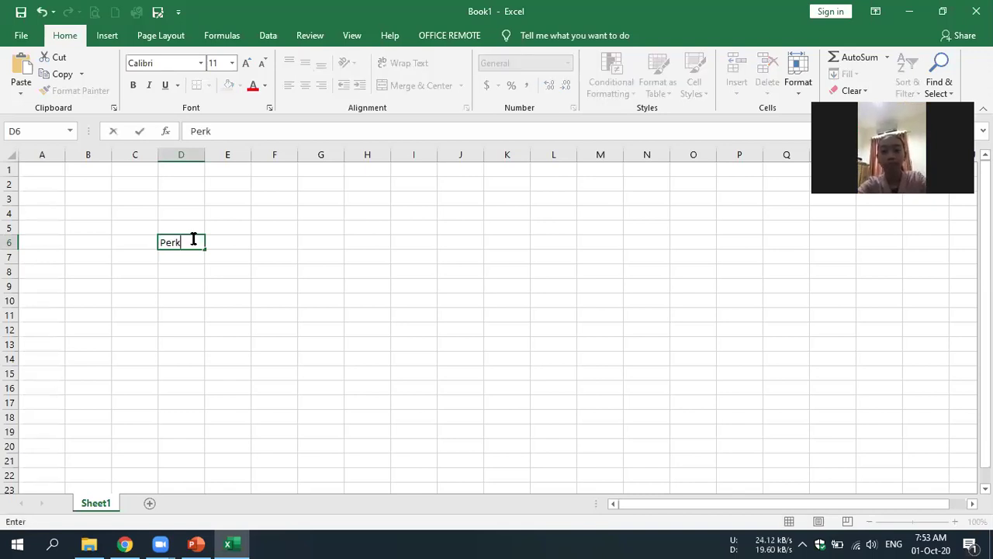
pyautogui.write('alian')
pyautogui.press('Return')
pyautogui.write('Pemba')
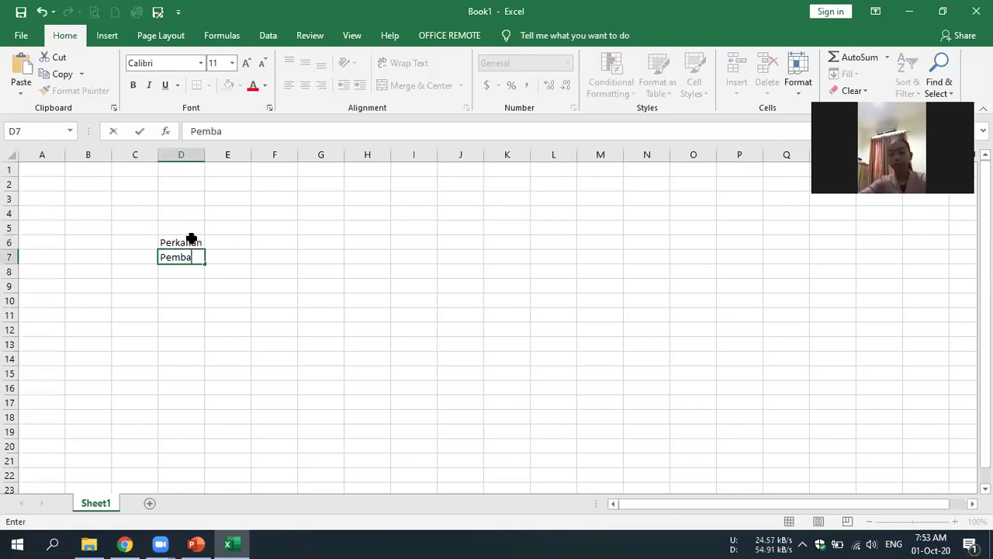
pyautogui.write('gian')
pyautogui.press('Return')
# - Add Penambahan and Pengurngan in D8:D9 and widen column D to fit
pyautogui.write('Pena')
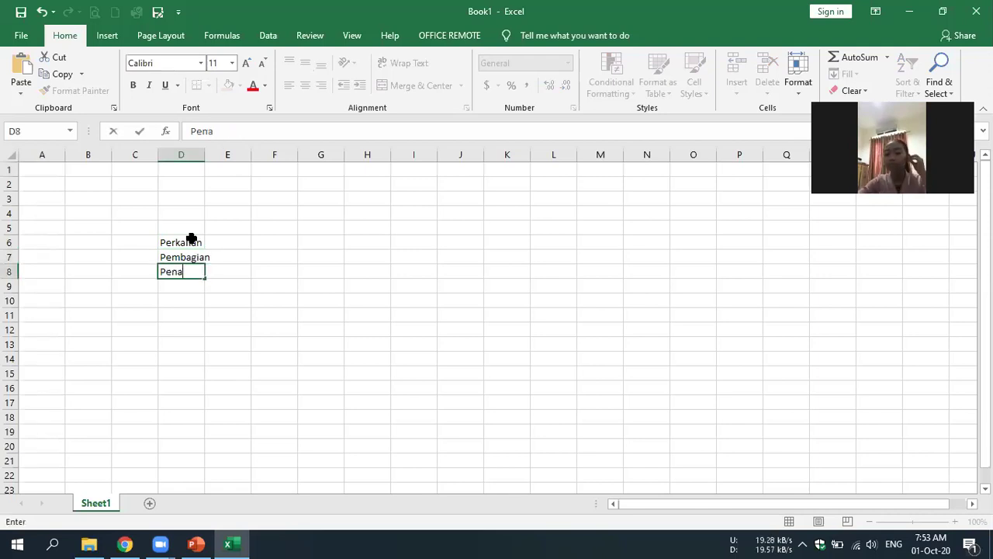
pyautogui.write('mbahan')
pyautogui.press('Return')
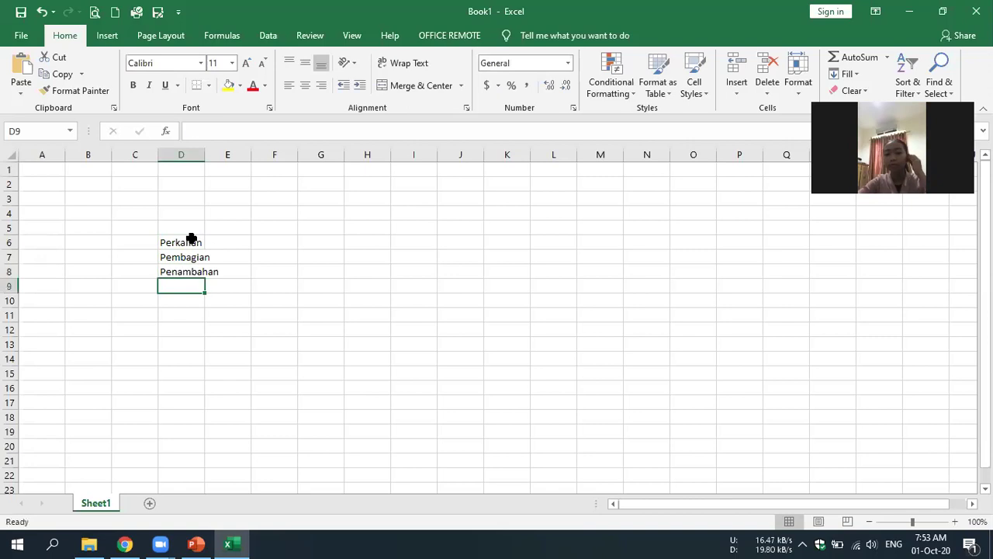
pyautogui.write('Pengur')
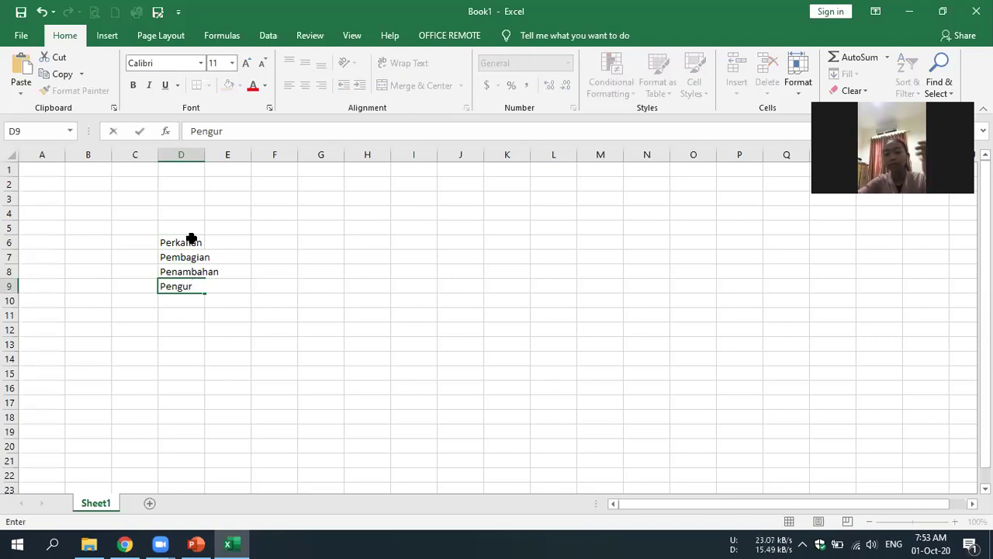
pyautogui.write('ngan')
pyautogui.press('Return')
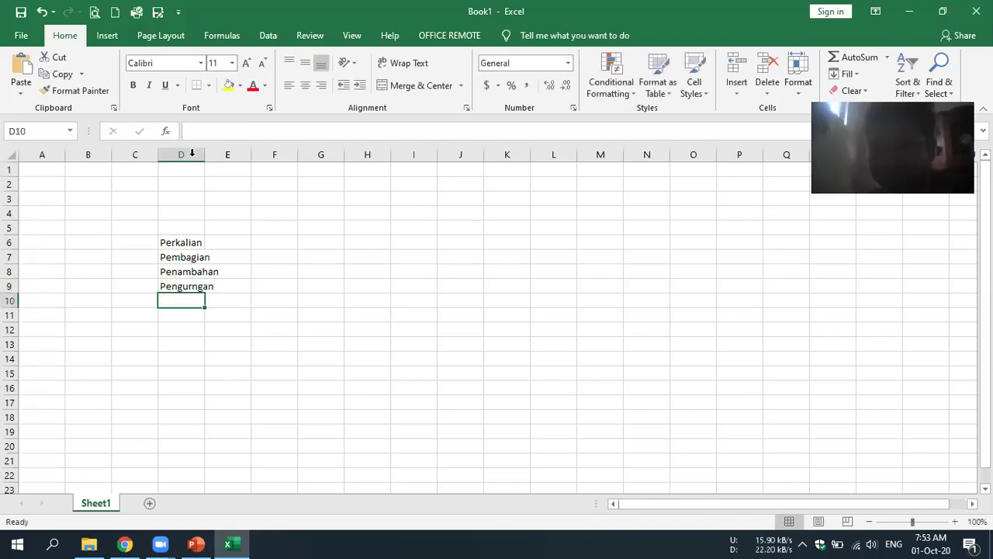
pyautogui.moveTo(203, 155); pyautogui.dragTo(234, 155)
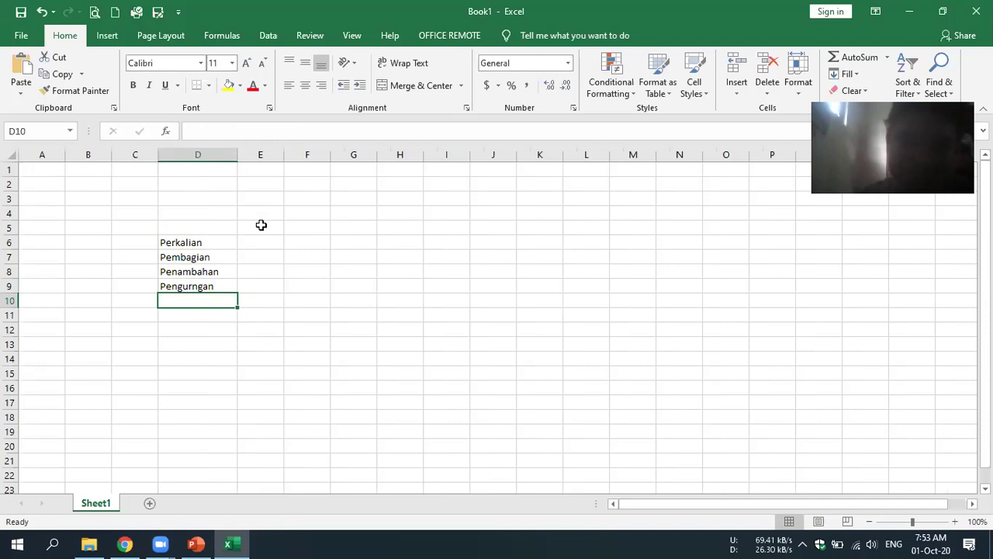
# - Type the Angka heading in E5 and enlarge all sheet text to size 16
pyautogui.click(261, 226)
pyautogui.write('Ang')
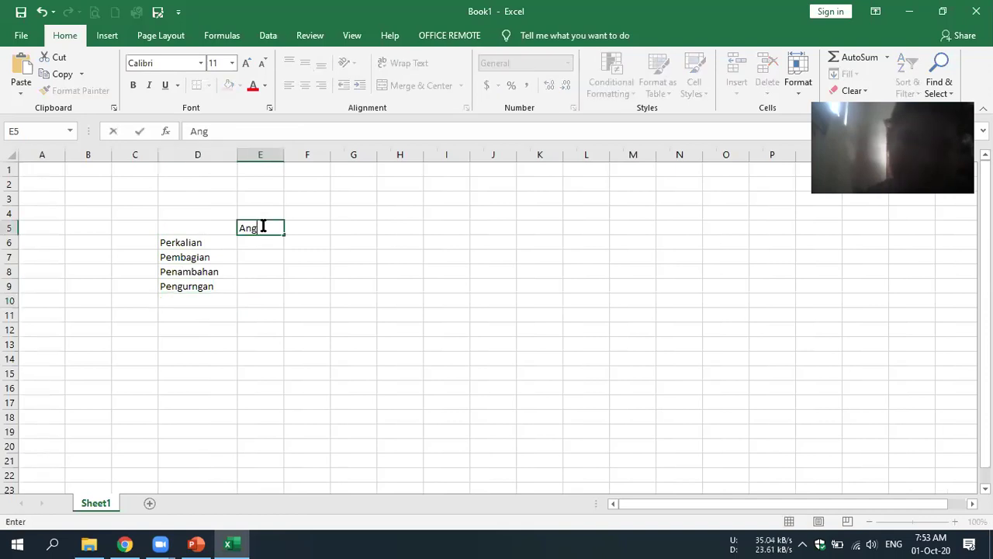
pyautogui.write('ka')
pyautogui.click(354, 300)
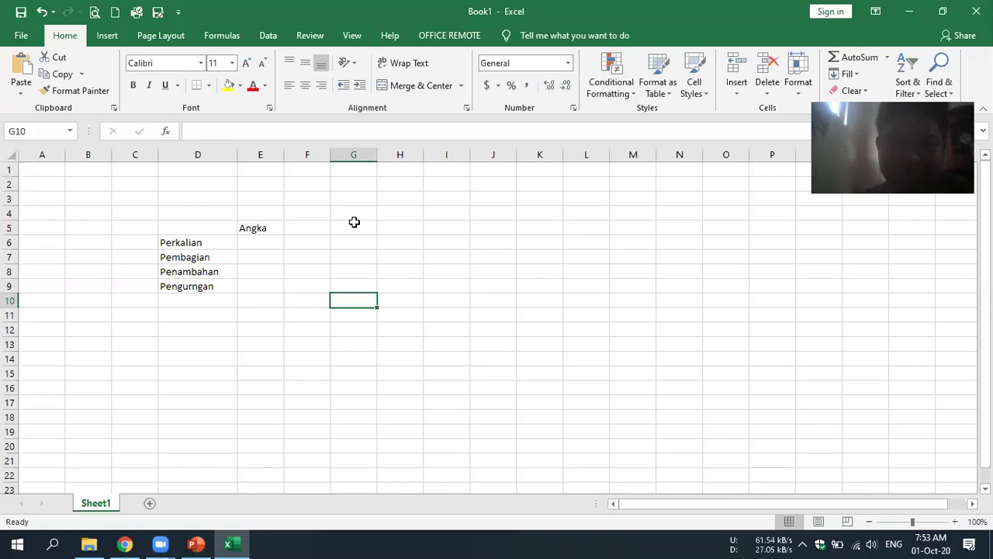
pyautogui.hotkey('ctrl', 'a')
pyautogui.click(246, 65)
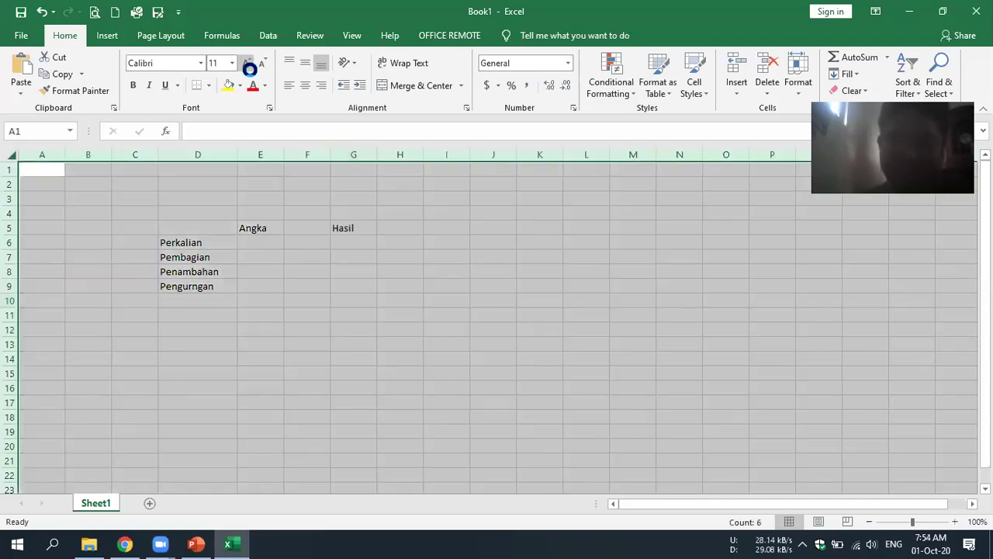
pyautogui.click(246, 64)
pyautogui.click(247, 65)
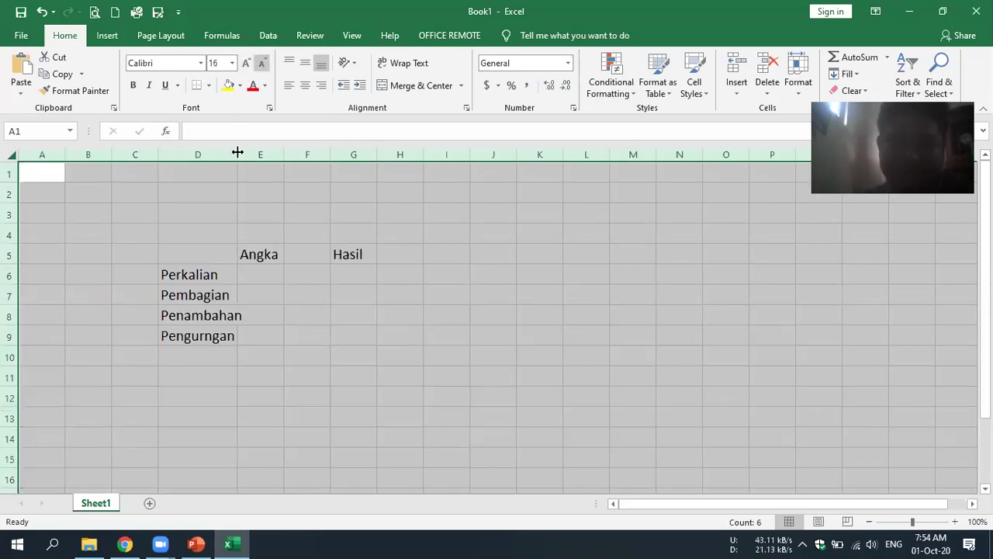
pyautogui.click(308, 336)
# - Widen column D to fit the larger labels
pyautogui.moveTo(237, 150); pyautogui.dragTo(270, 150)
pyautogui.moveTo(450, 232); pyautogui.dragTo(310, 254)
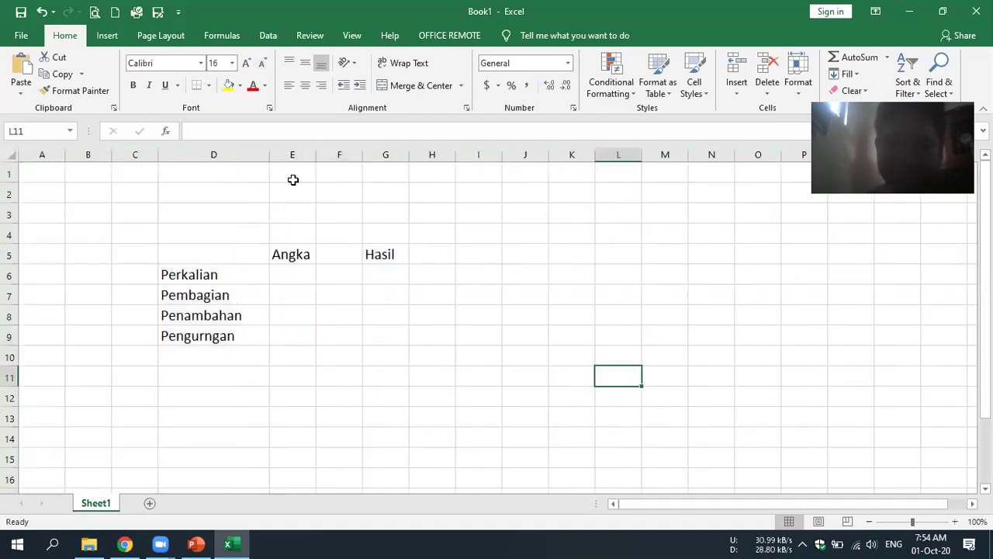
pyautogui.click(298, 153)
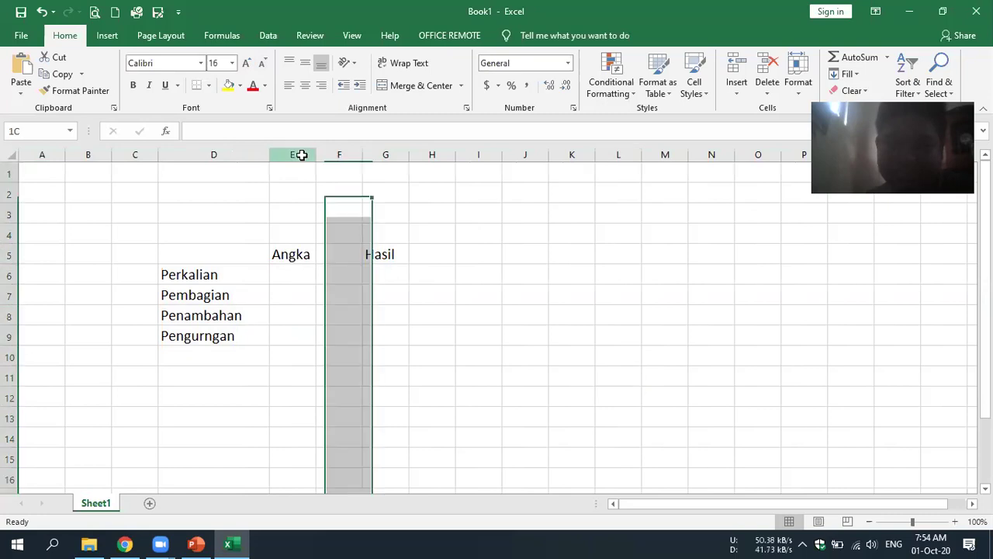
pyautogui.click(48, 154)
pyautogui.click(135, 155)
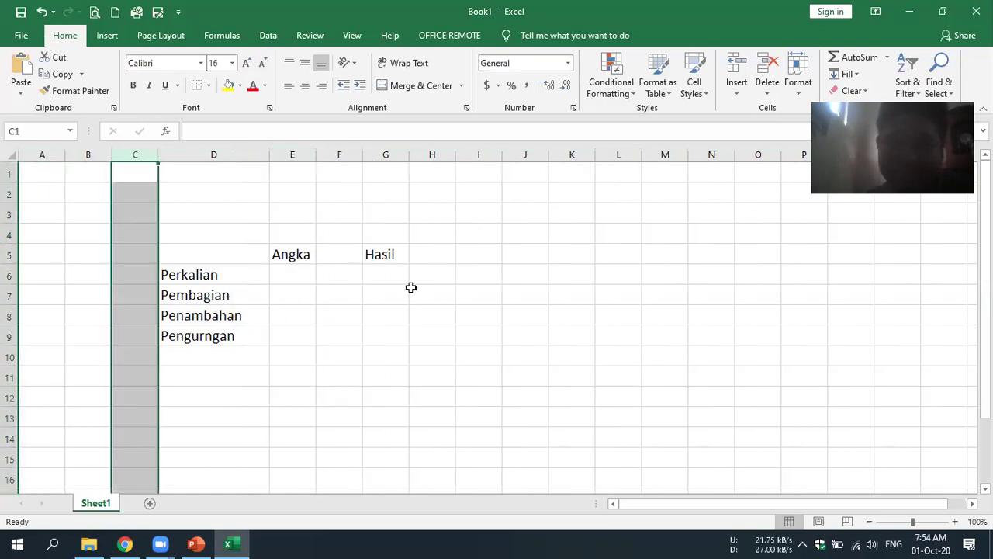
pyautogui.click(292, 151)
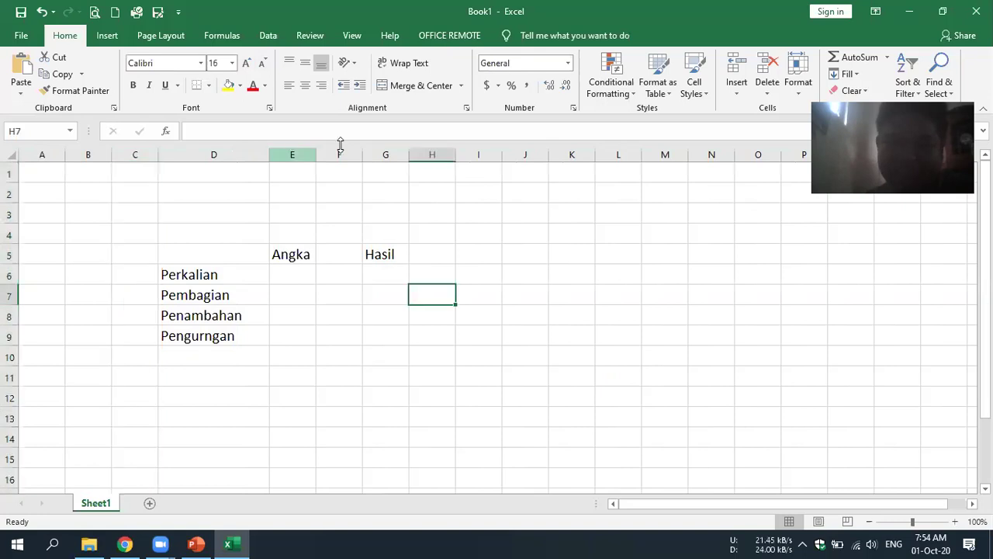
pyautogui.click(339, 315)
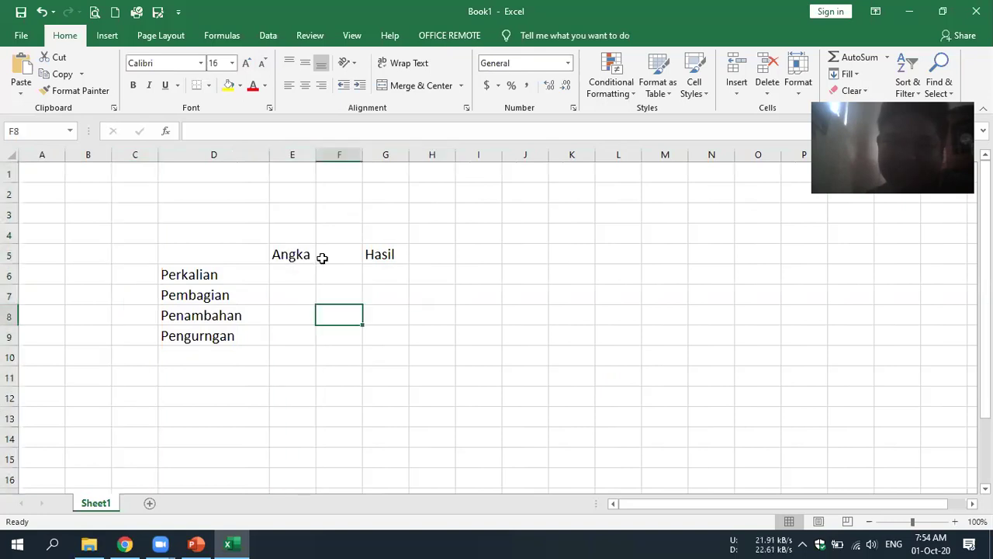
# - Merge and centre the Angka heading across E5:F5
pyautogui.moveTo(292, 255); pyautogui.dragTo(357, 256)
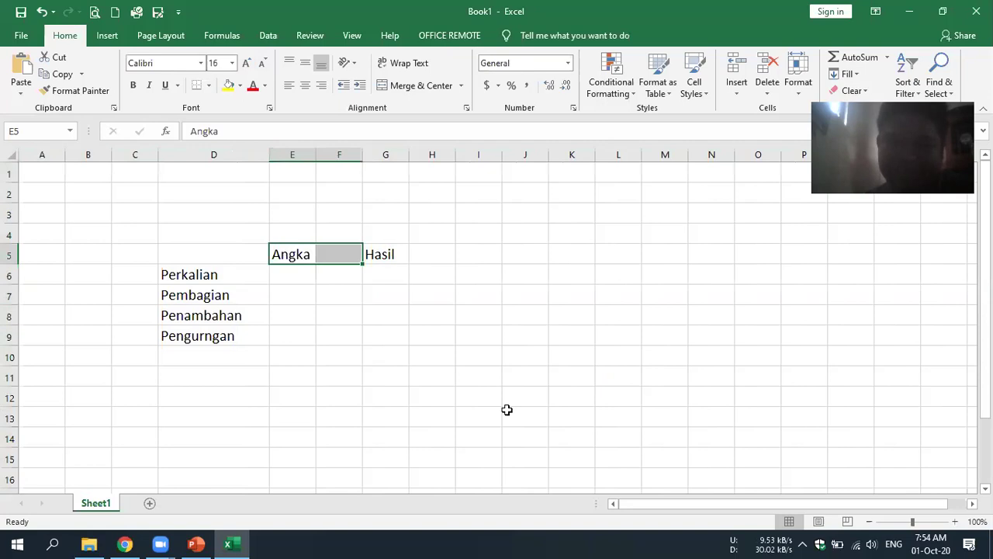
pyautogui.hotkey('alt', 'h')
pyautogui.press('m')
pyautogui.press('c')
pyautogui.click(454, 404)
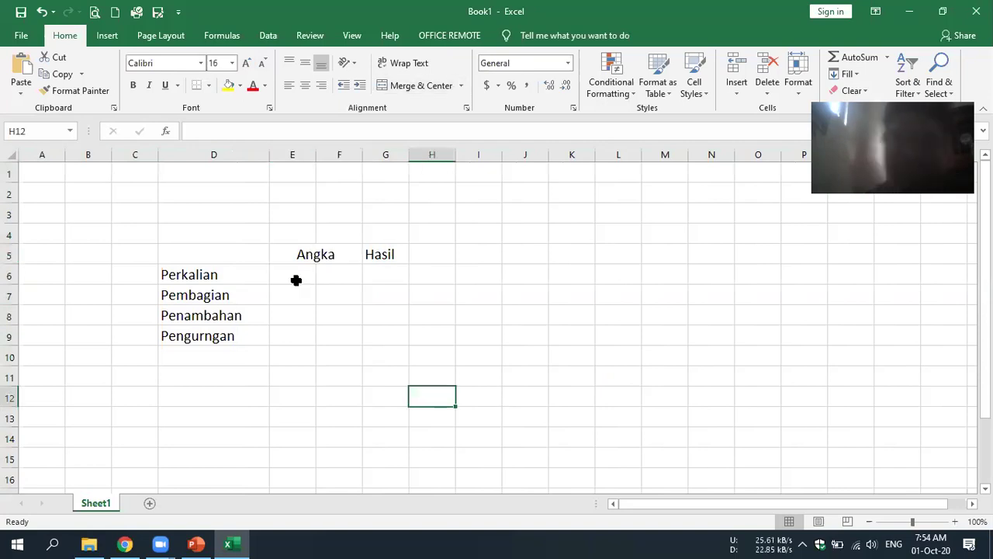
# - Enter 10 in E6 and 2 in F6, then copy both down through row 9
pyautogui.click(296, 280)
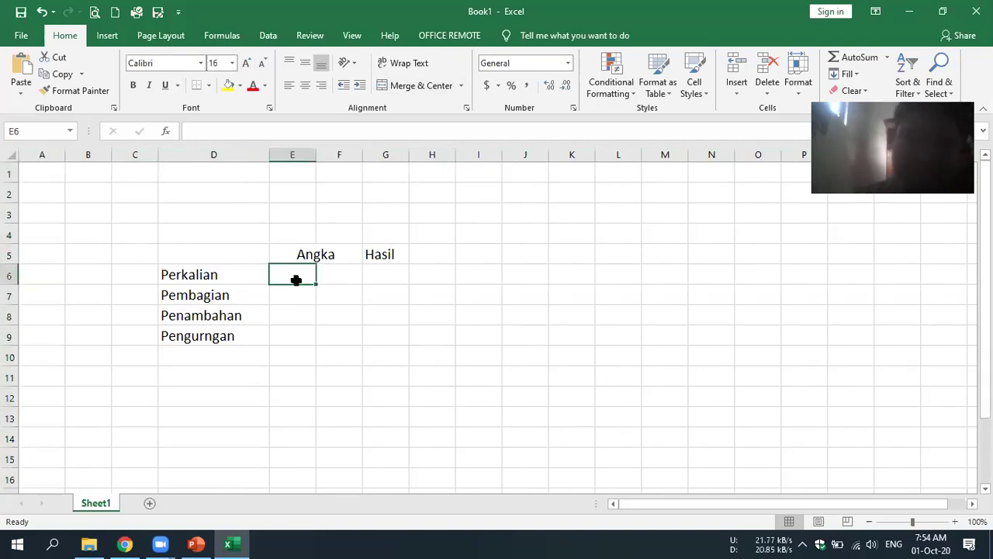
pyautogui.write('10')
pyautogui.press('Tab')
pyautogui.write('2')
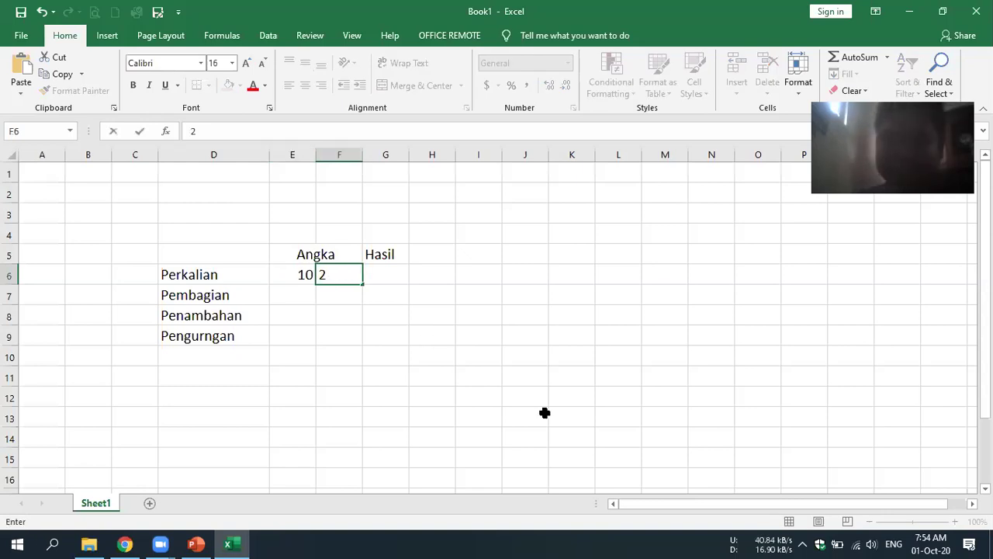
pyautogui.click(528, 377)
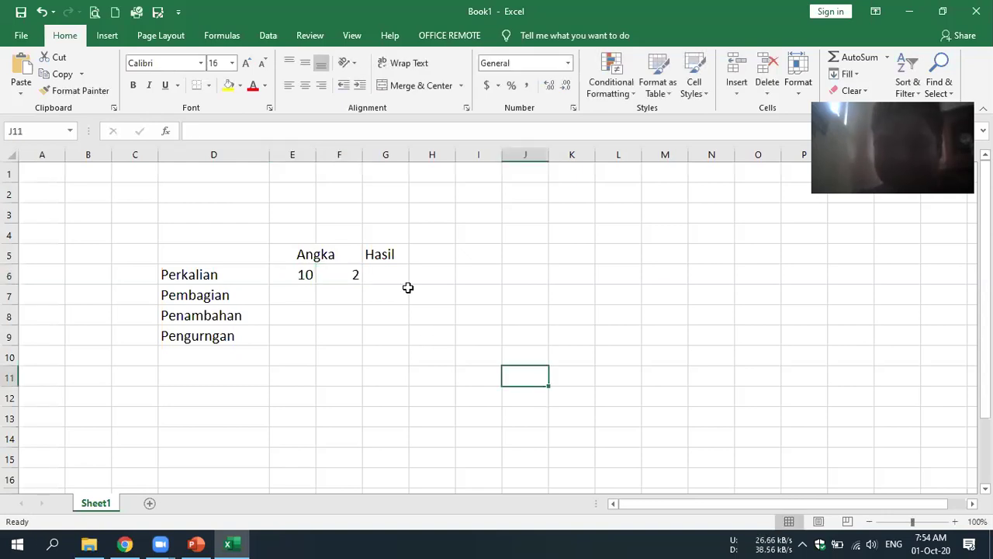
pyautogui.click(357, 275)
pyautogui.press('Tab')
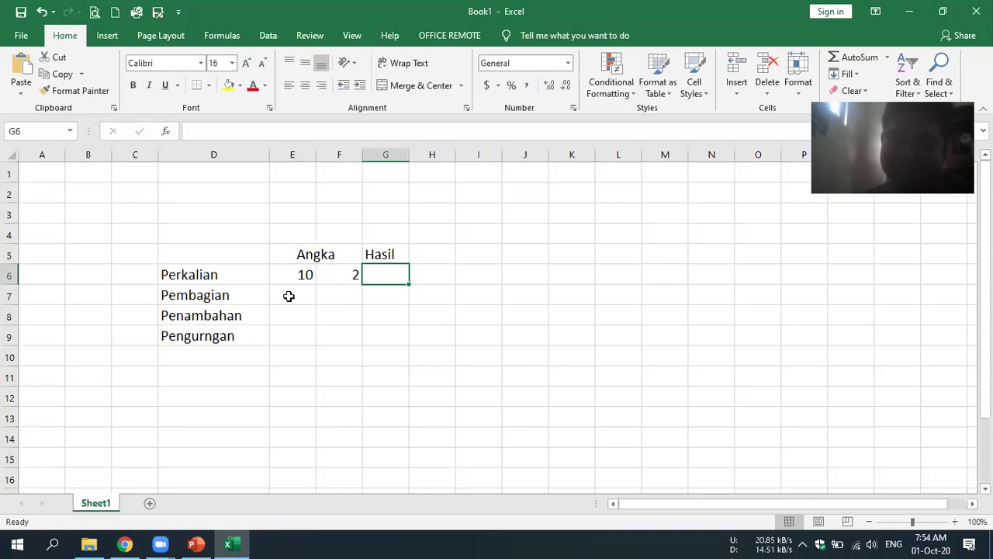
pyautogui.click(292, 295)
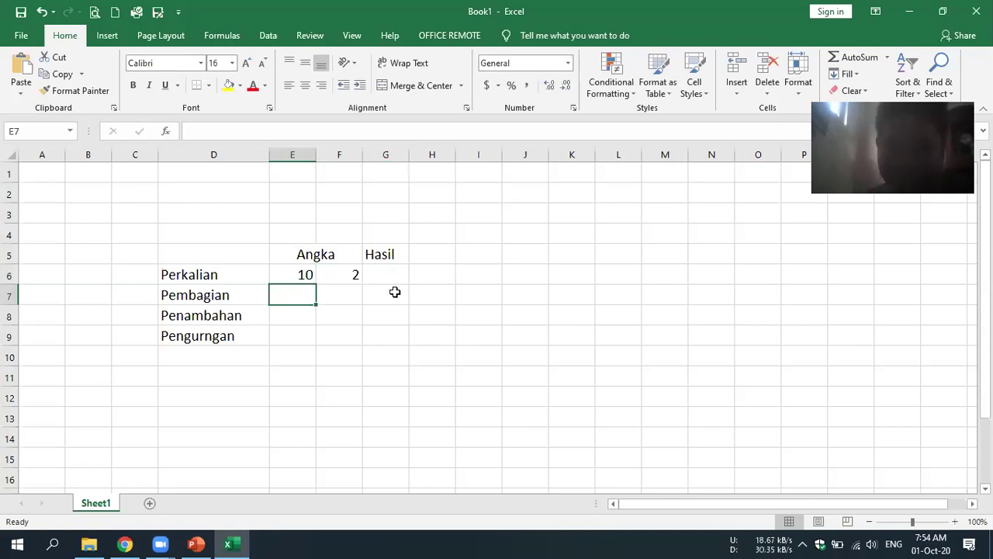
pyautogui.moveTo(295, 275); pyautogui.dragTo(362, 343)
pyautogui.click(525, 295)
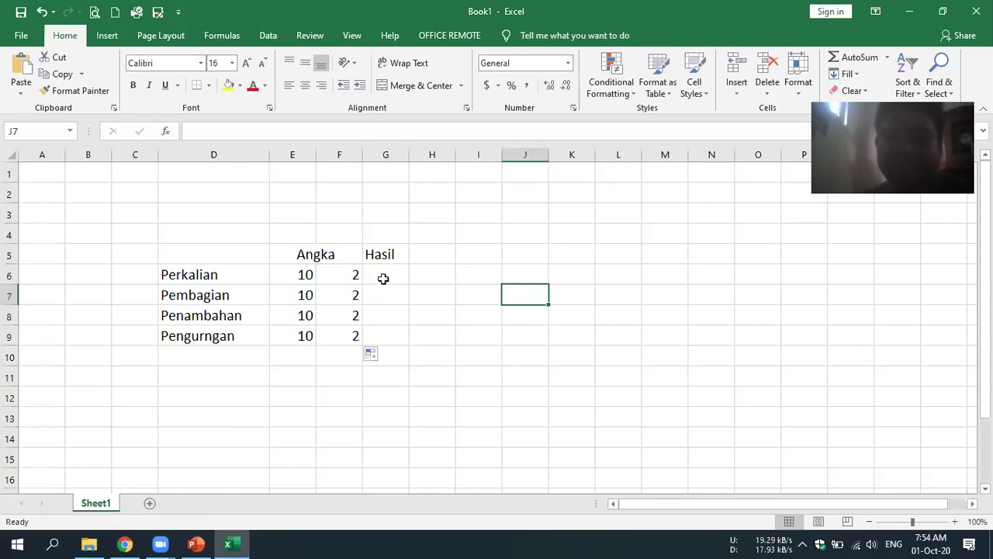
pyautogui.click(384, 277)
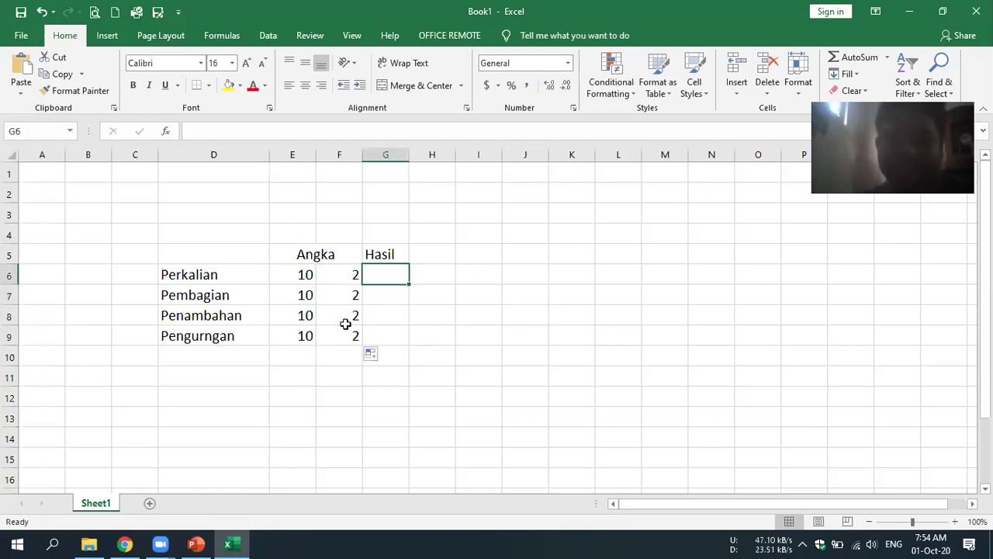
# - Centre-align the numbers in E6:F9 and return to G6
pyautogui.moveTo(295, 274); pyautogui.dragTo(341, 335)
pyautogui.click(313, 87)
pyautogui.click(429, 336)
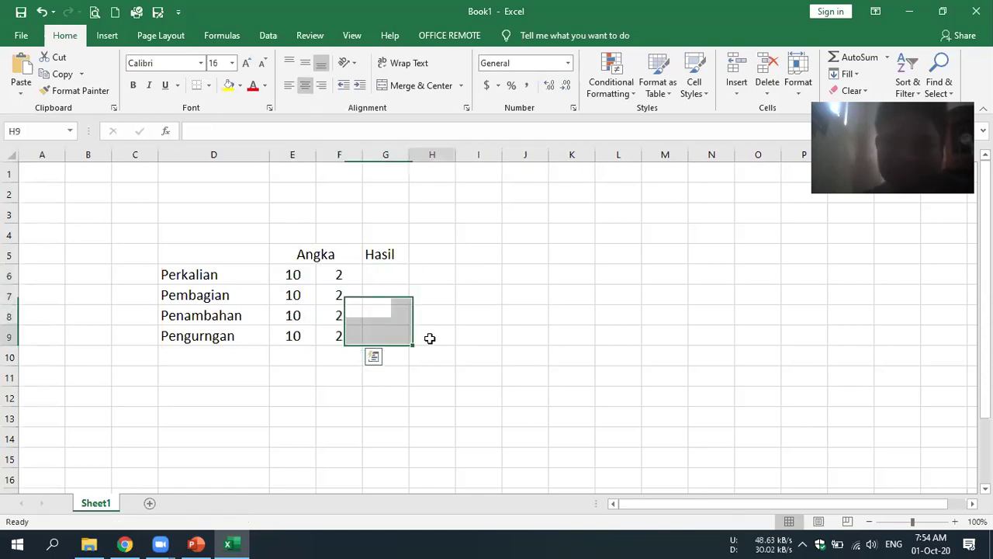
pyautogui.press('Up')
pyautogui.press('Up')
pyautogui.press('Up')
pyautogui.press('Left')
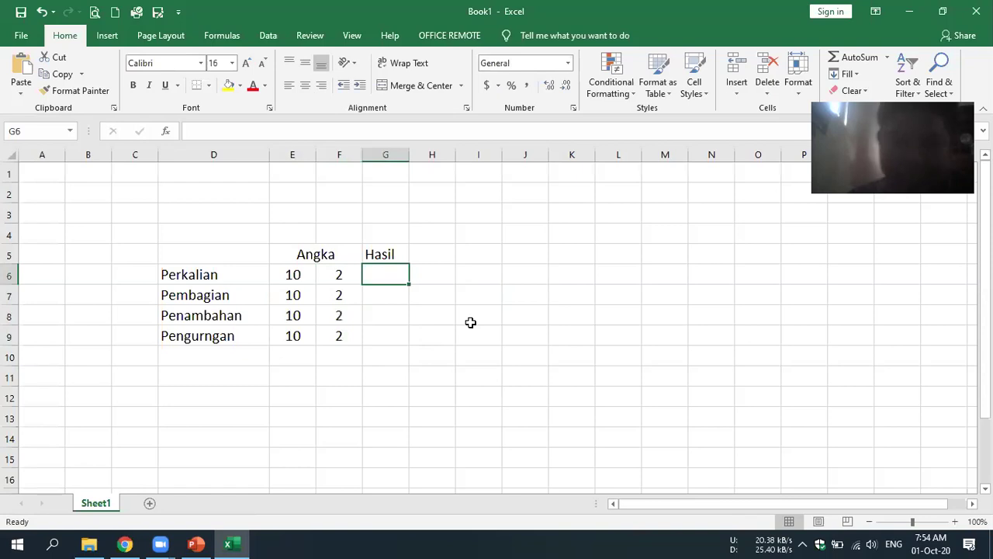
# - Enter =E6*F6 in G6 and =E7/F7 in G7, giving 20 and 5
pyautogui.write('=')
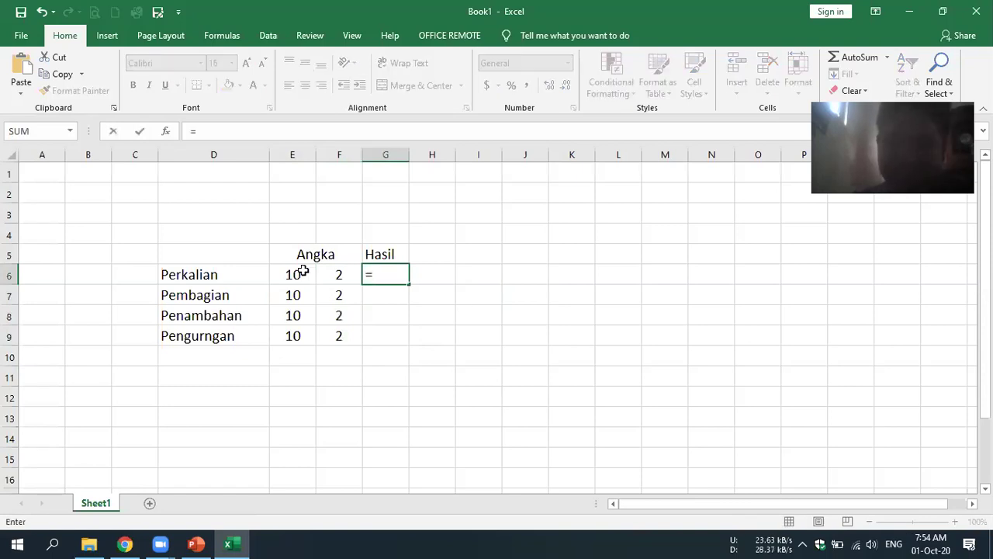
pyautogui.click(303, 271)
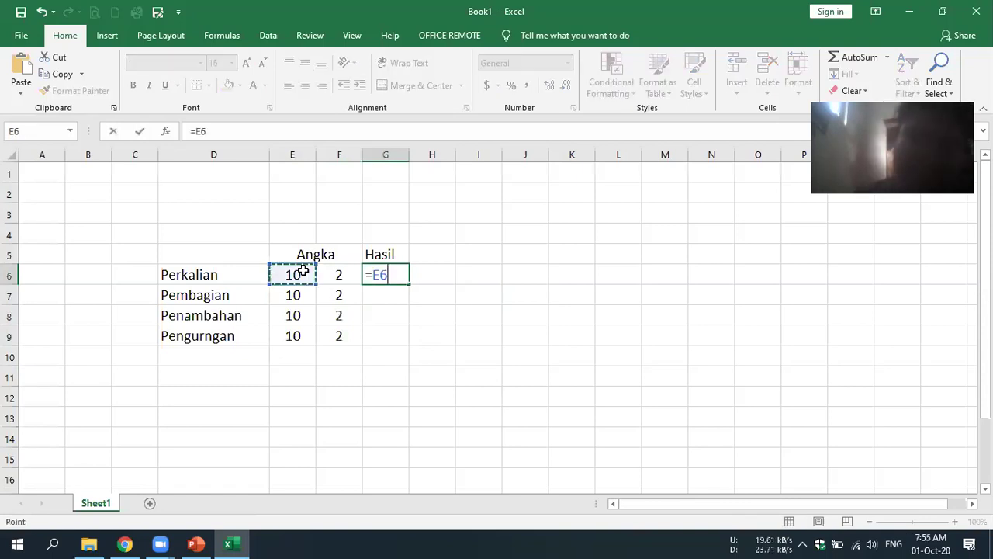
pyautogui.write('*')
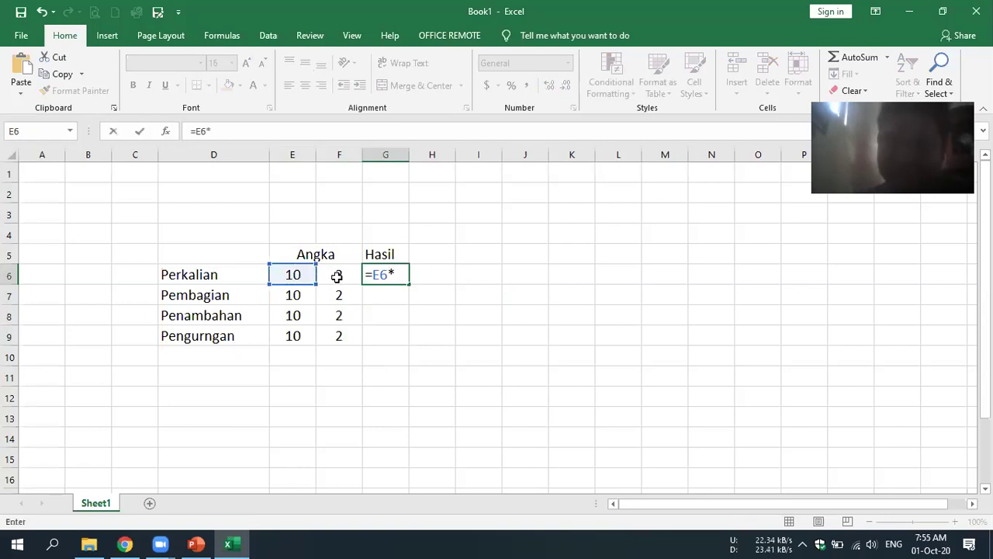
pyautogui.click(336, 276)
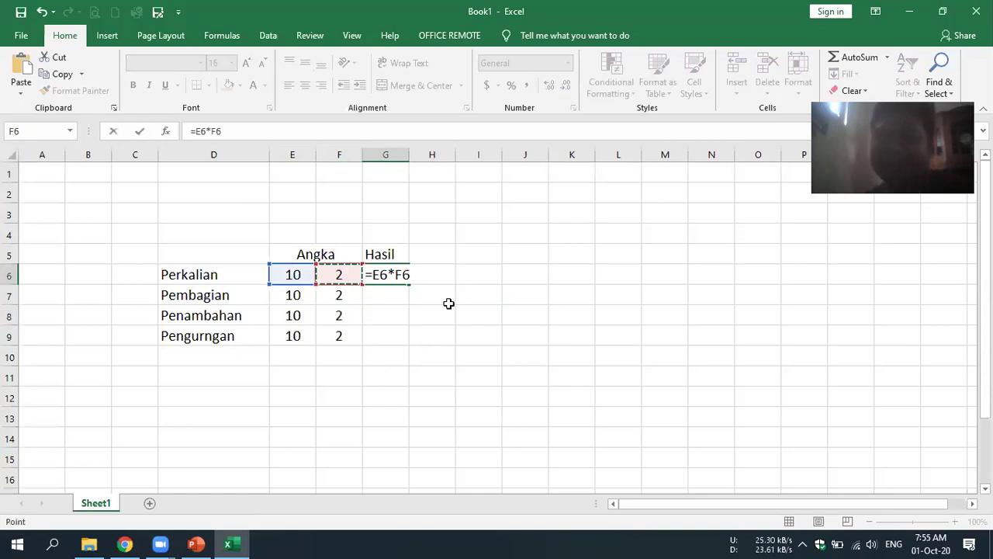
pyautogui.press('Return')
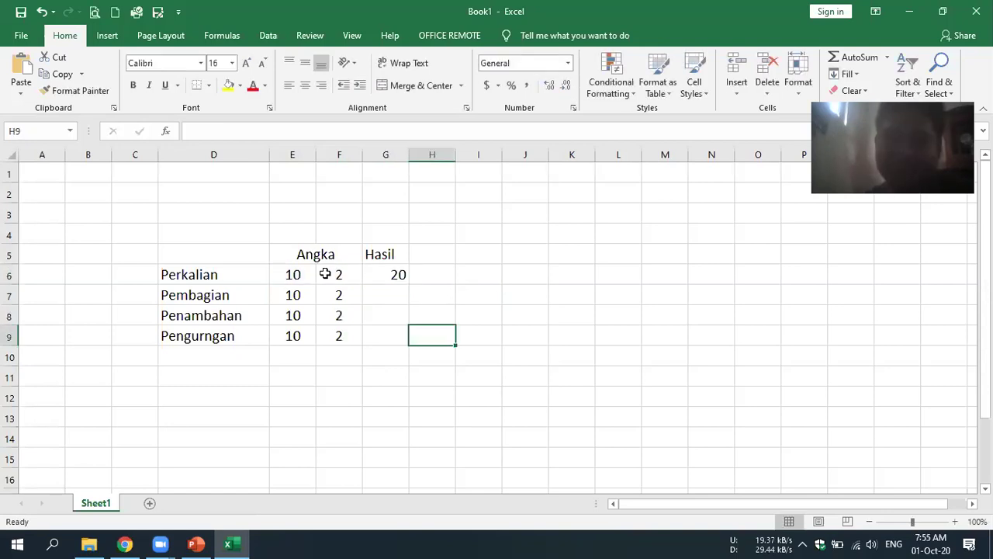
pyautogui.click(339, 274)
pyautogui.press('Right')
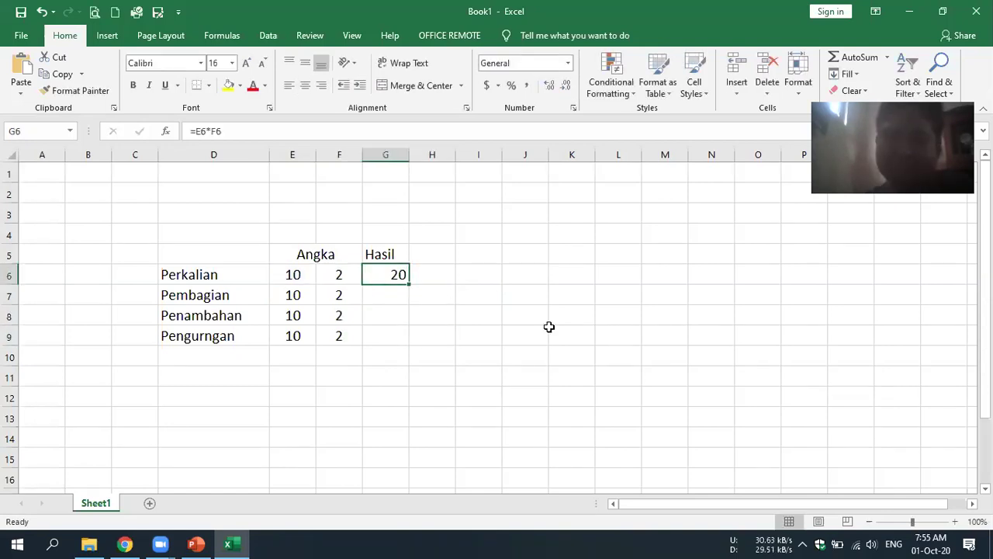
pyautogui.click(367, 295)
pyautogui.write('=')
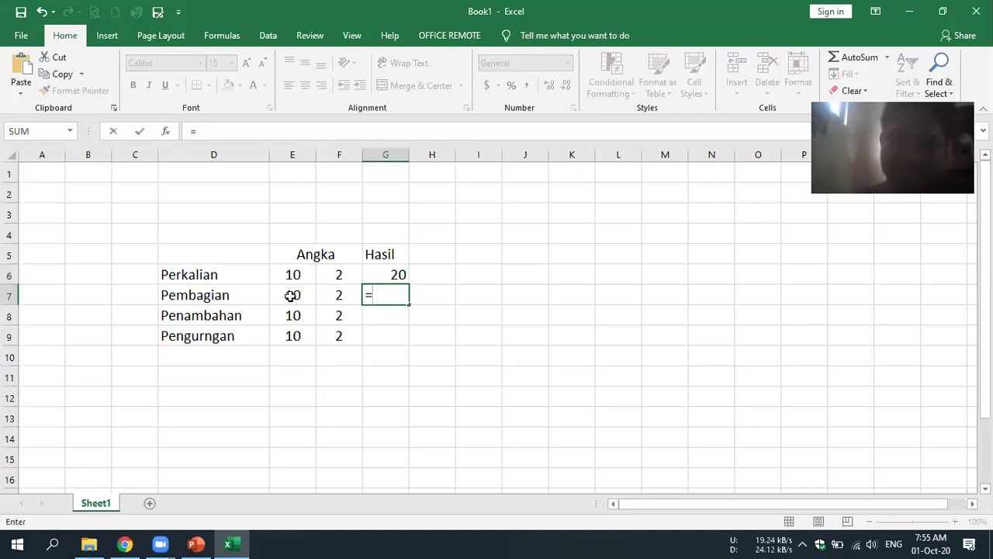
pyautogui.click(291, 295)
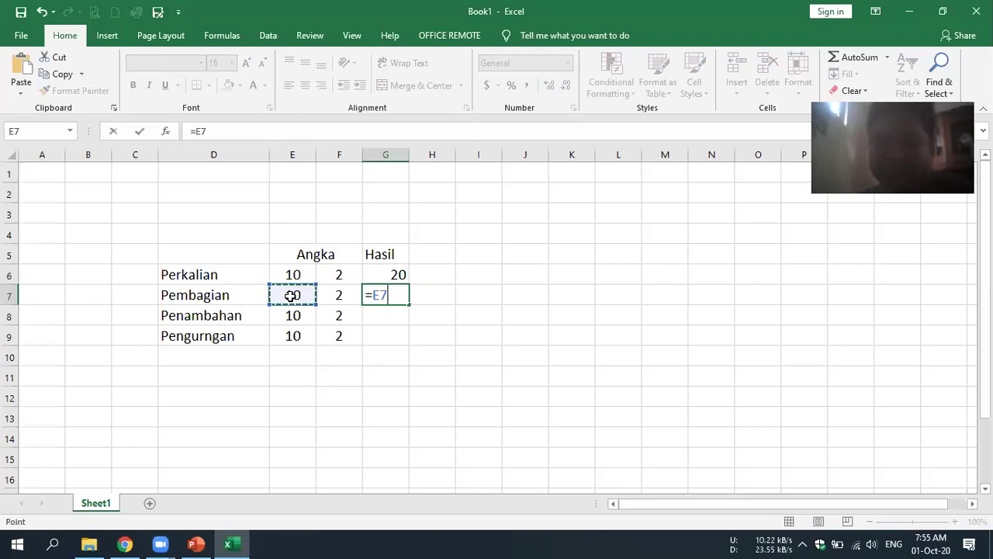
pyautogui.write('/')
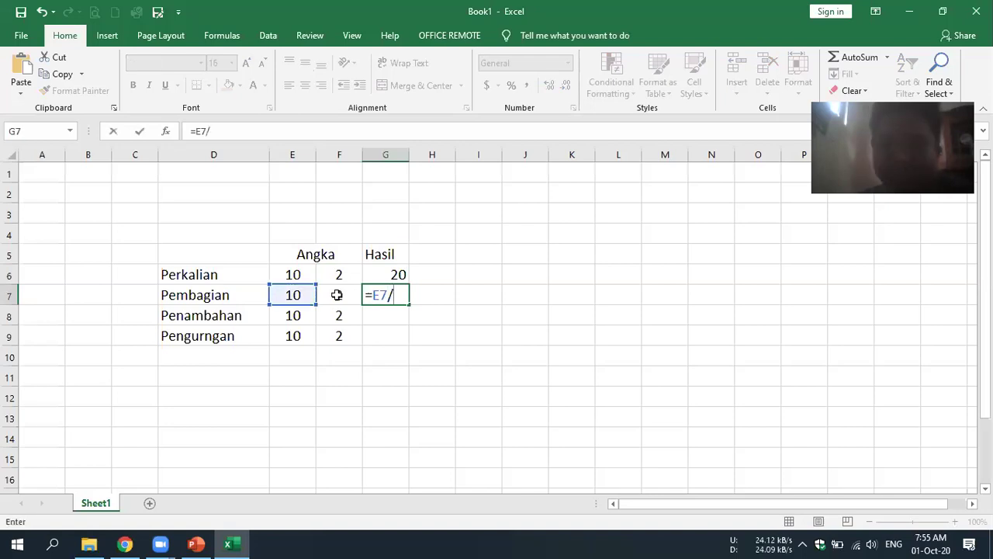
pyautogui.click(337, 295)
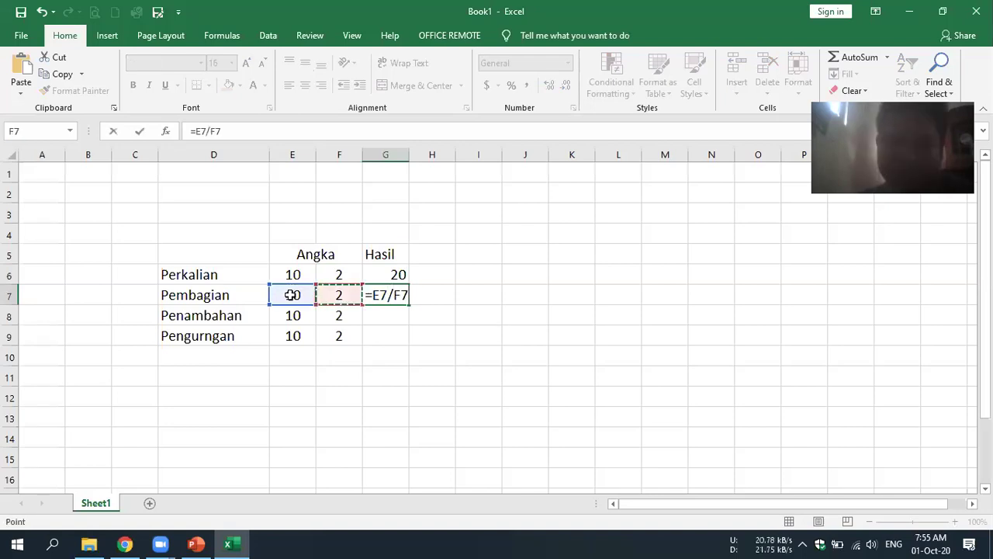
pyautogui.press('Return')
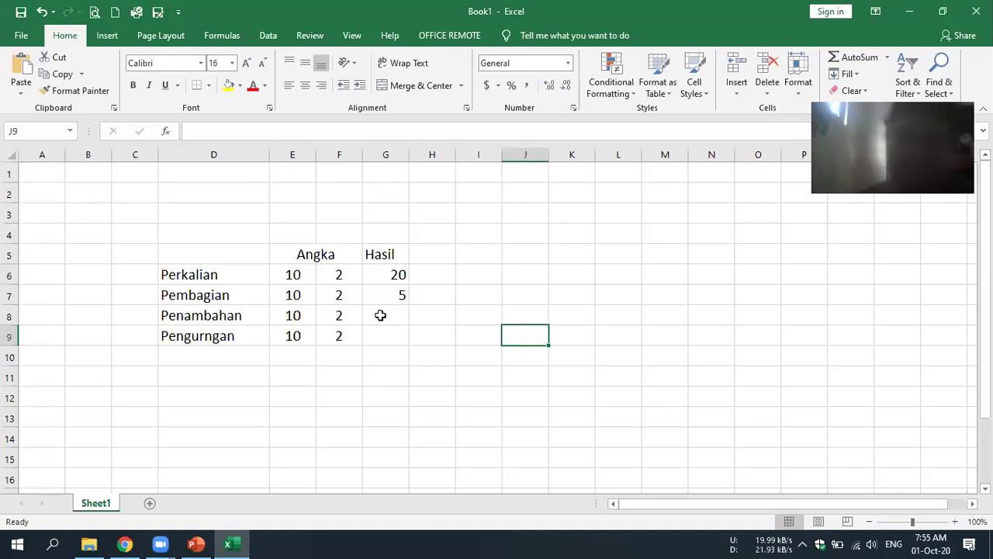
# - Enter =E8+F8 in G8 and =E9-F9 in G9, giving 12 and 8
pyautogui.click(380, 315)
pyautogui.write('=')
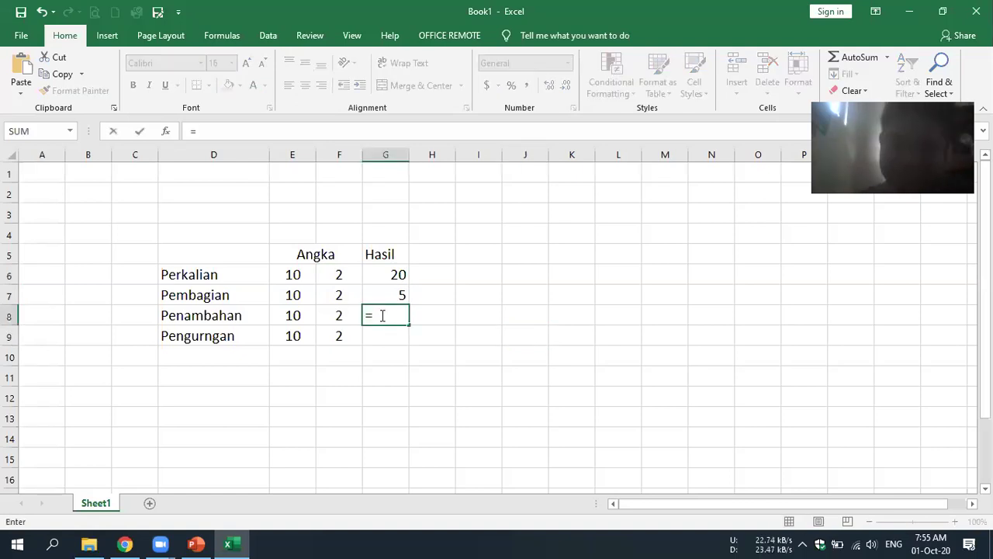
pyautogui.click(288, 315)
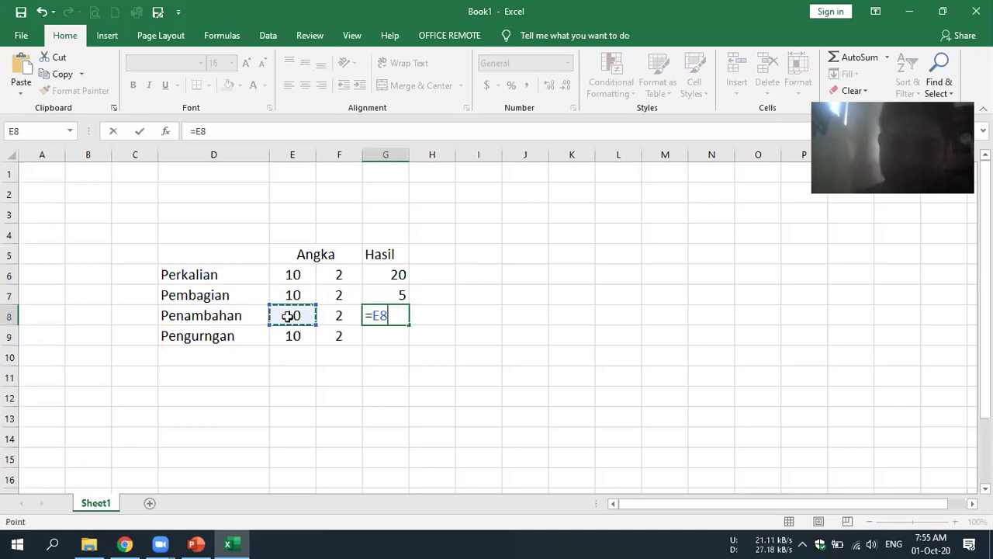
pyautogui.write('+')
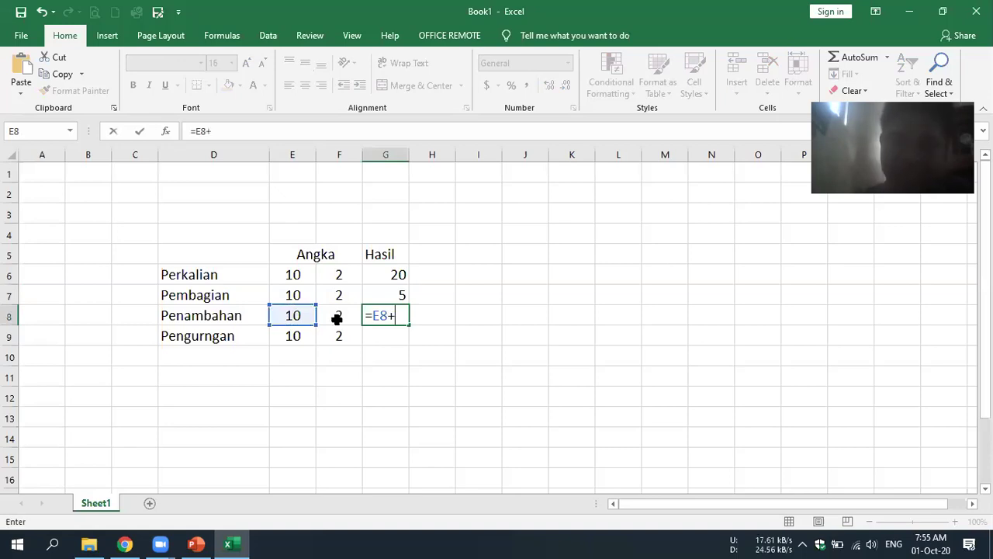
pyautogui.click(337, 319)
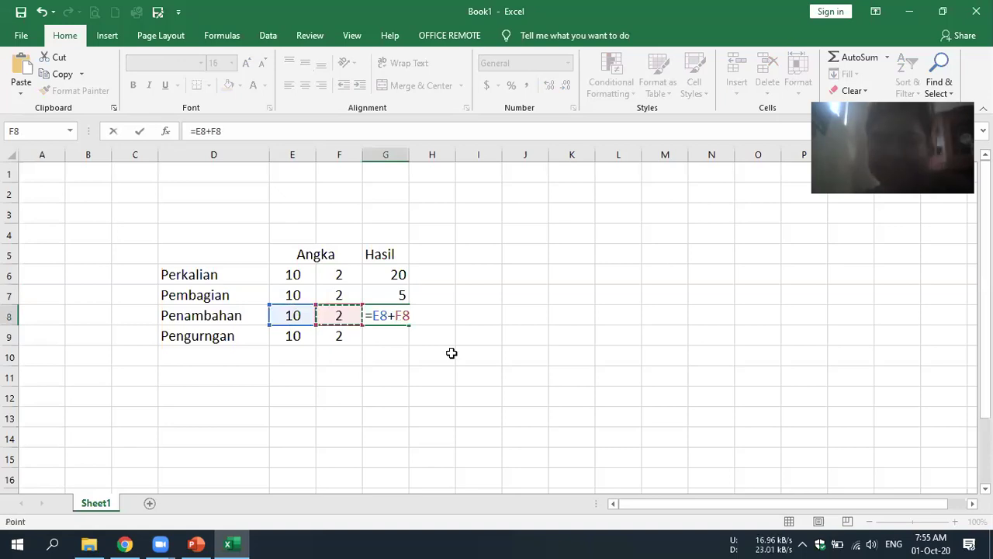
pyautogui.press('Return')
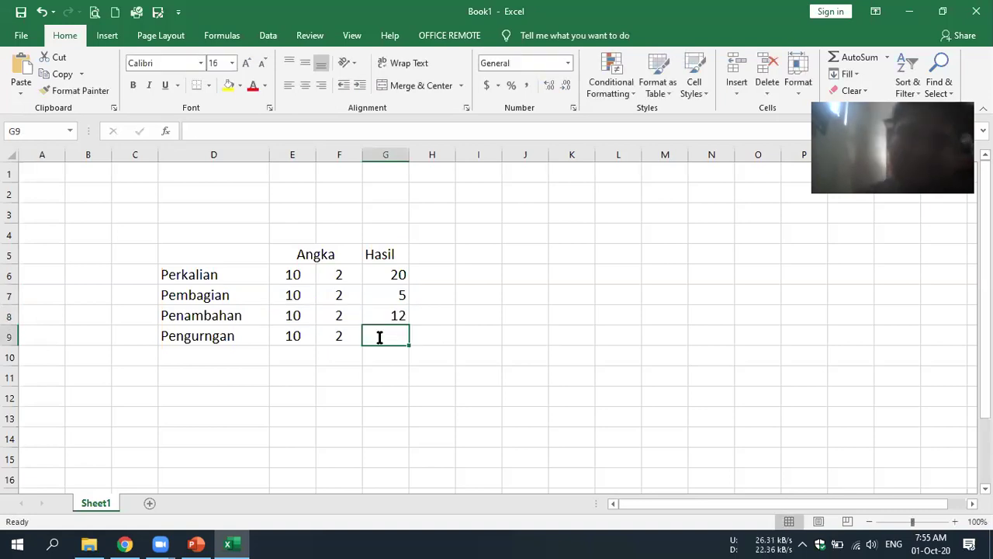
pyautogui.write('=')
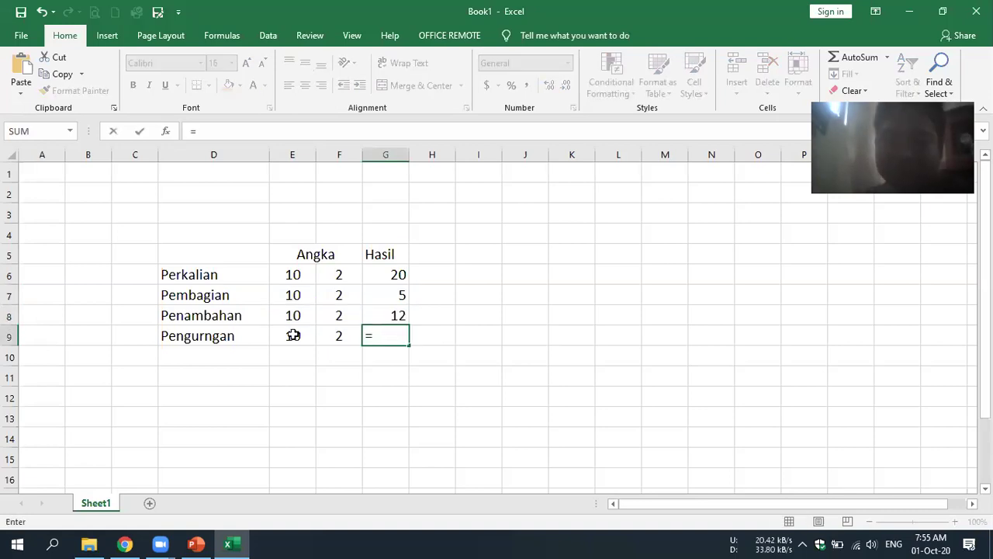
pyautogui.click(292, 336)
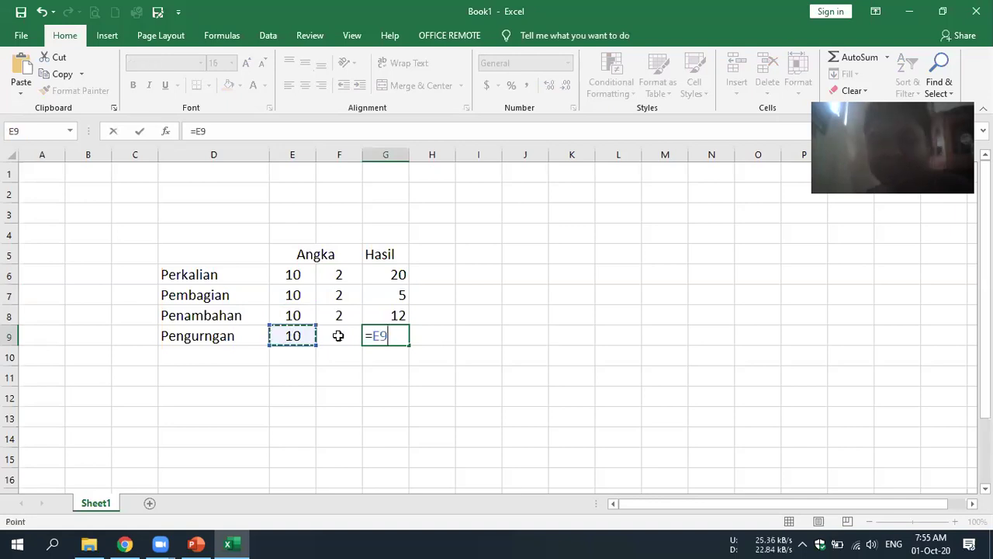
pyautogui.write('-')
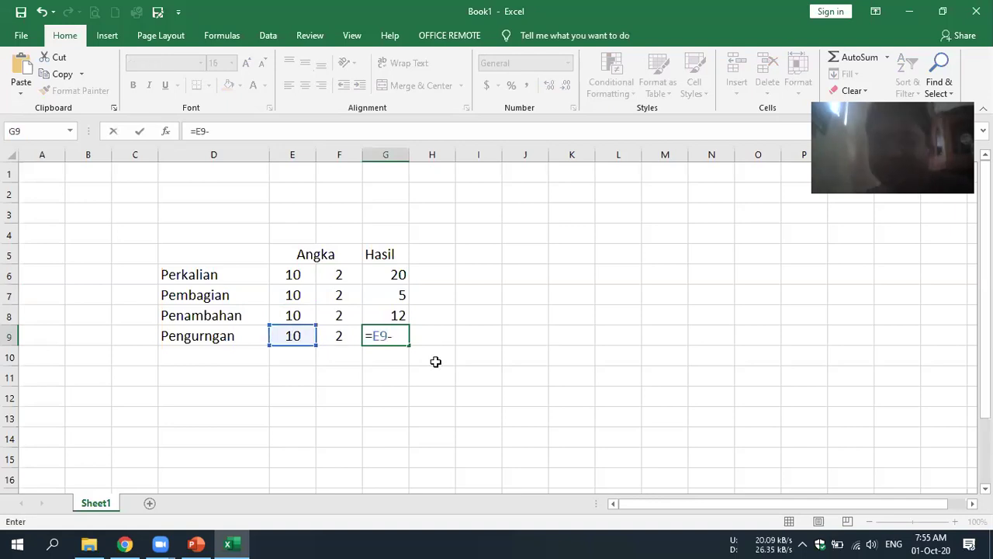
pyautogui.click(338, 335)
pyautogui.hotkey('ctrl', 'Return')
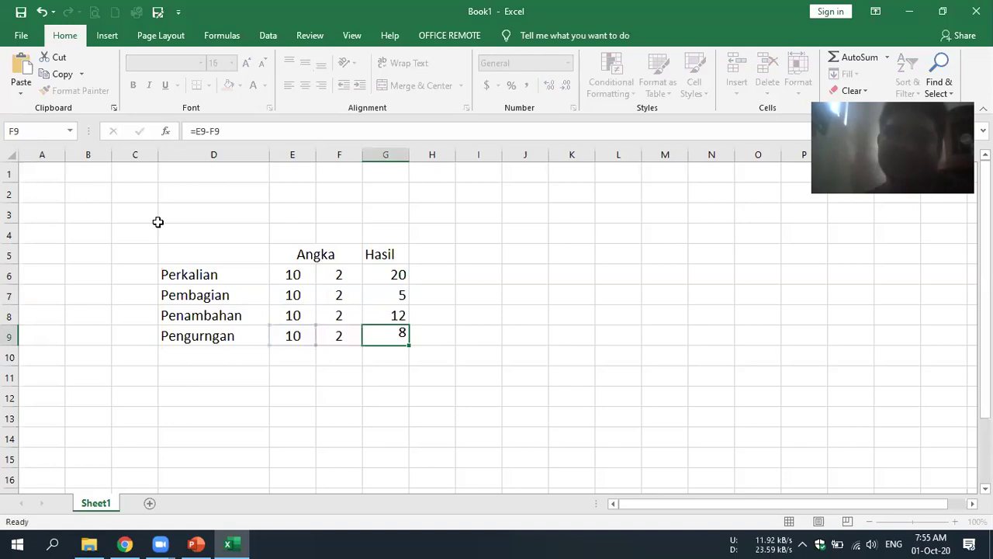
pyautogui.moveTo(157, 225); pyautogui.dragTo(432, 378)
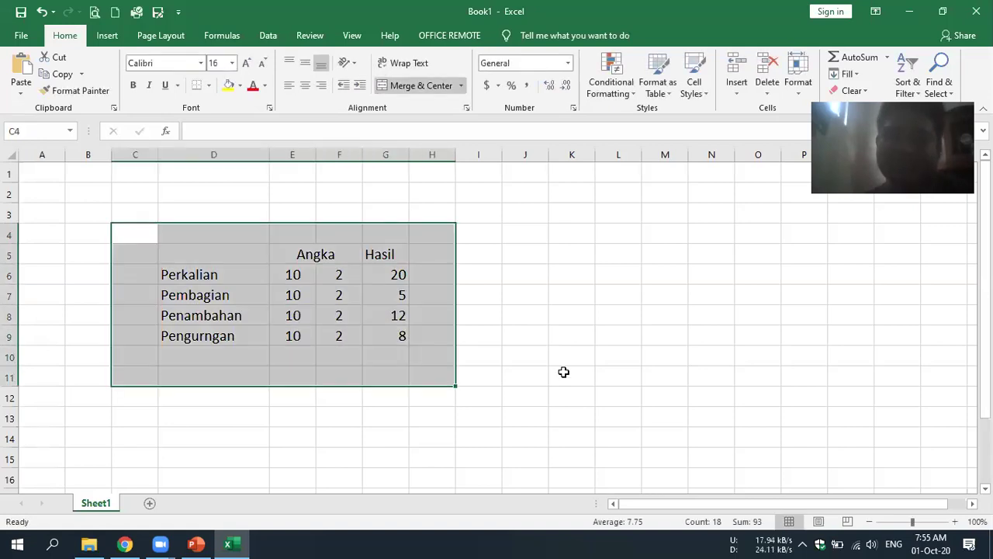
# - Enter the formula =8*4 in G12 so it shows 32
pyautogui.click(564, 373)
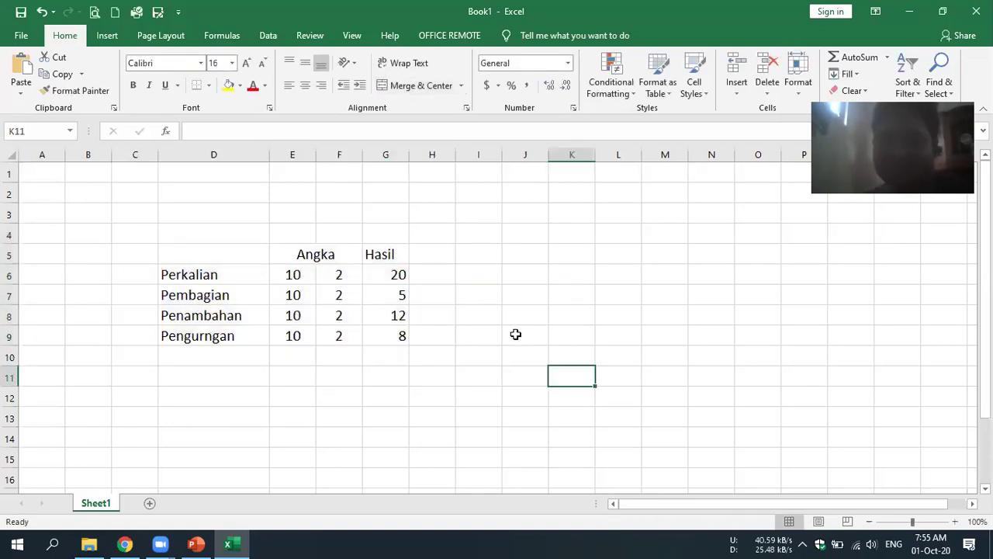
pyautogui.scroll(-1, 372, 360)
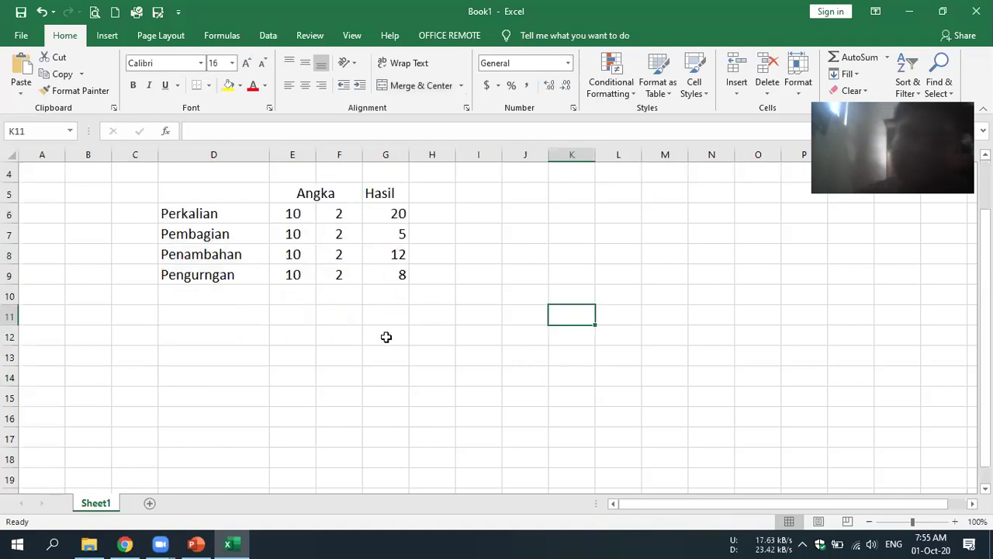
pyautogui.click(386, 336)
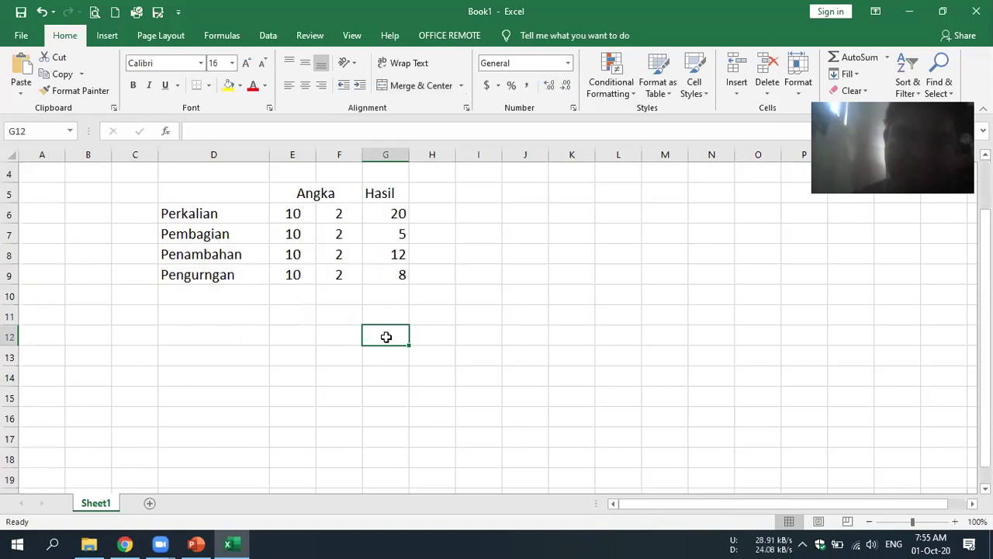
pyautogui.write('=8*')
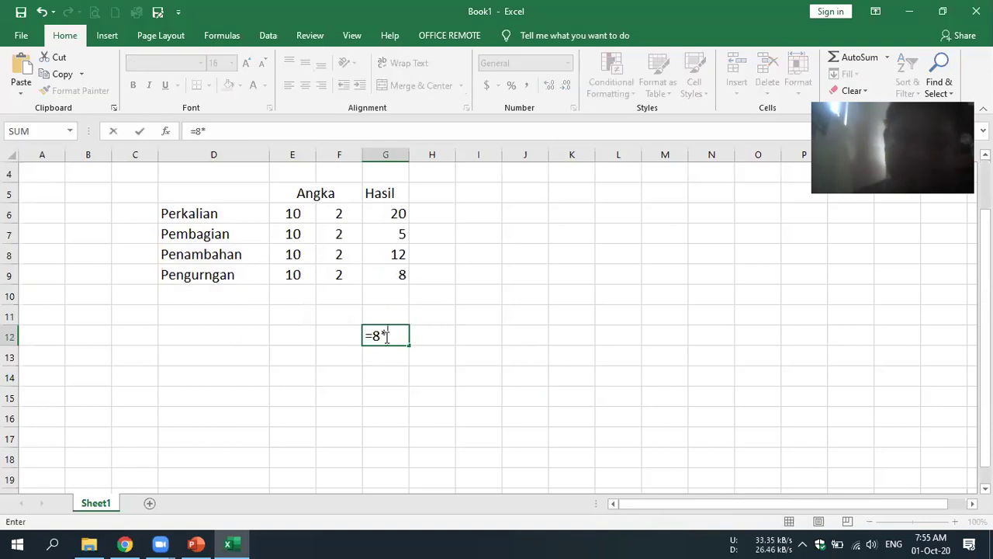
pyautogui.write('4')
pyautogui.press('Return')
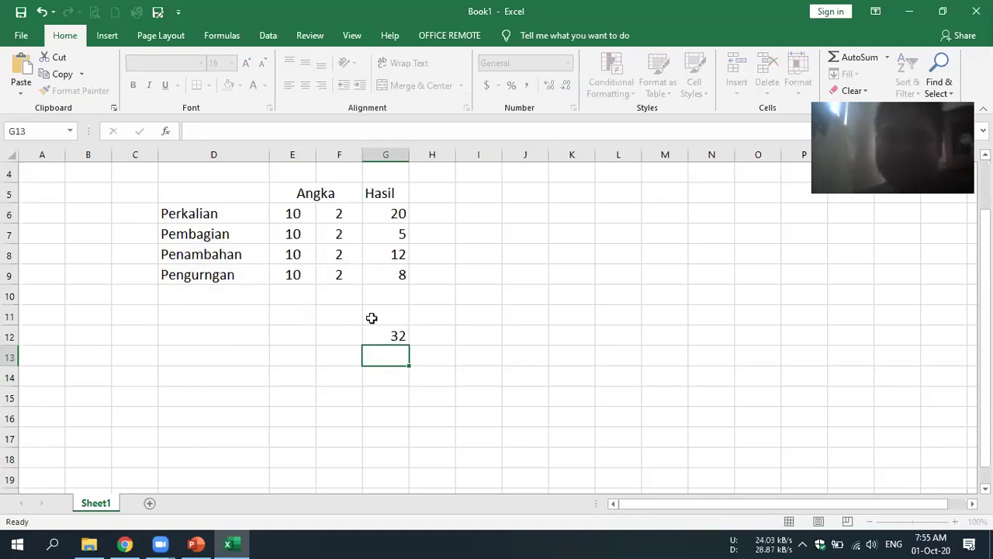
pyautogui.press('Up')
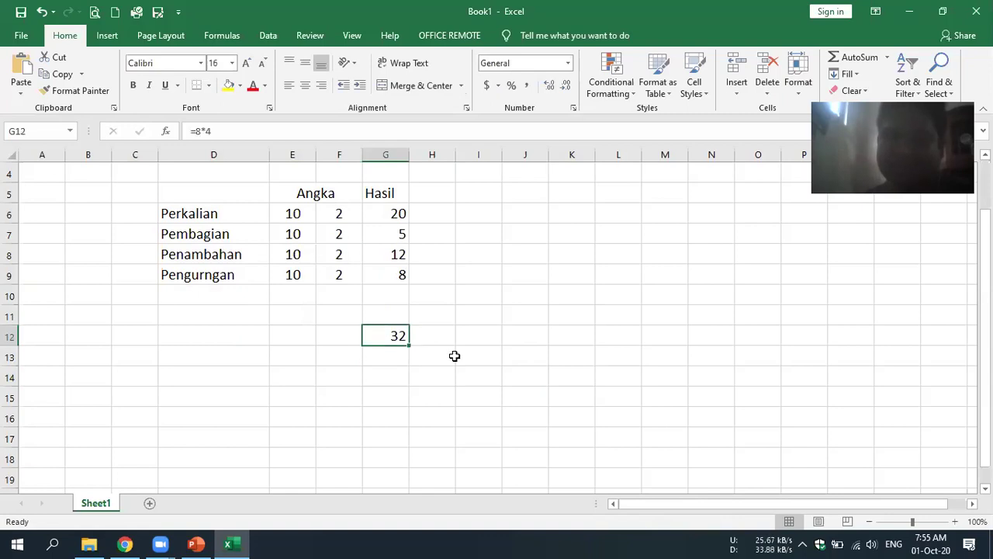
pyautogui.press('Up')
pyautogui.press('Left')
pyautogui.hotkey('shift', 'Right')
pyautogui.hotkey('shift', 'Right')
pyautogui.hotkey('shift', 'Down')
pyautogui.hotkey('shift', 'Down')
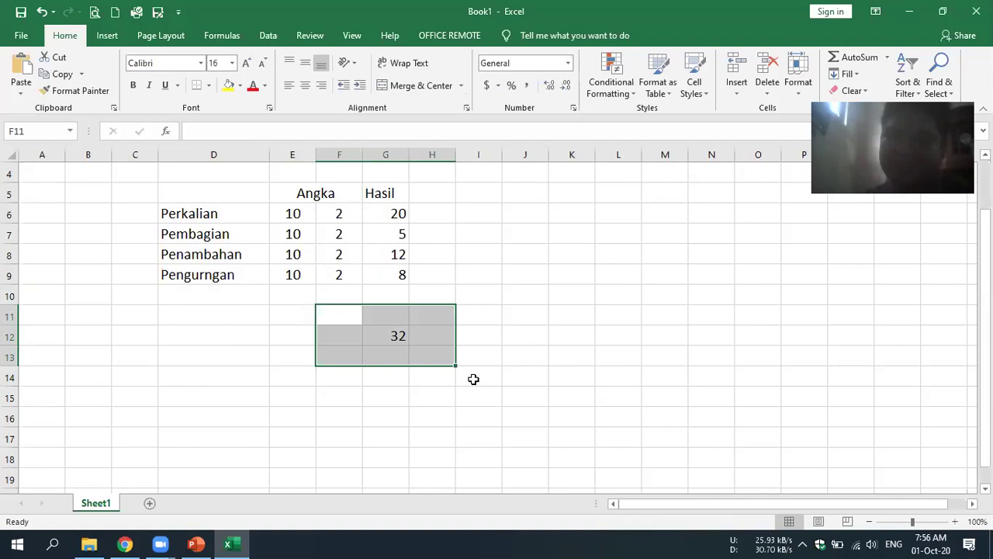
pyautogui.press('Right')
pyautogui.press('Right')
pyautogui.press('Right')
pyautogui.press('Down')
pyautogui.press('Down')
pyautogui.press('Down')
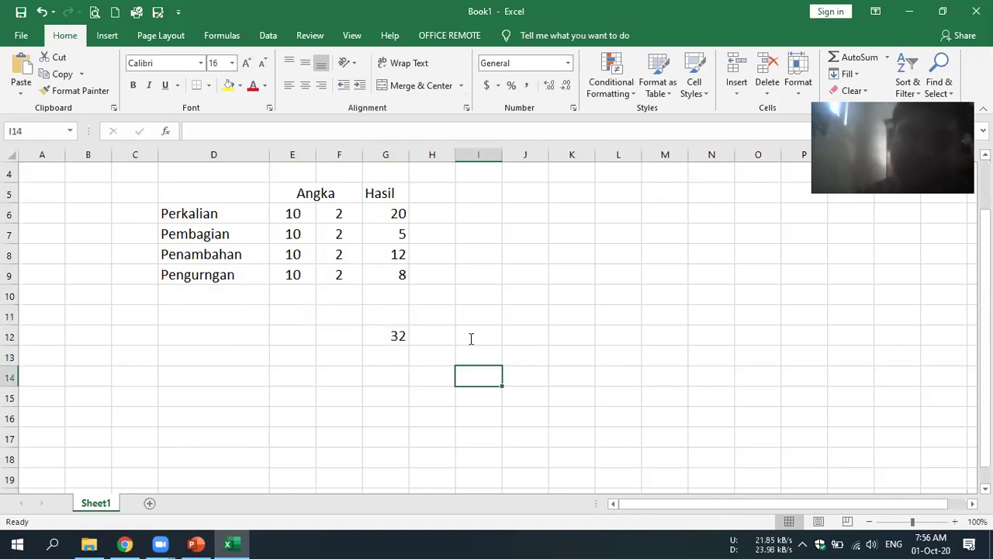
# - Turn the number typed in I12 into a divide-by-2 formula
pyautogui.click(471, 338)
pyautogui.write('1000')
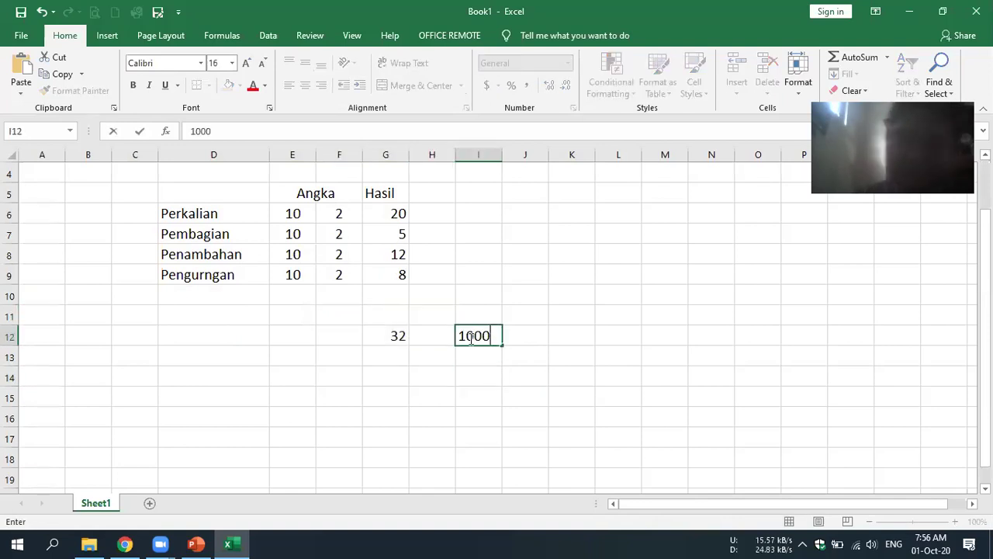
pyautogui.click(458, 333)
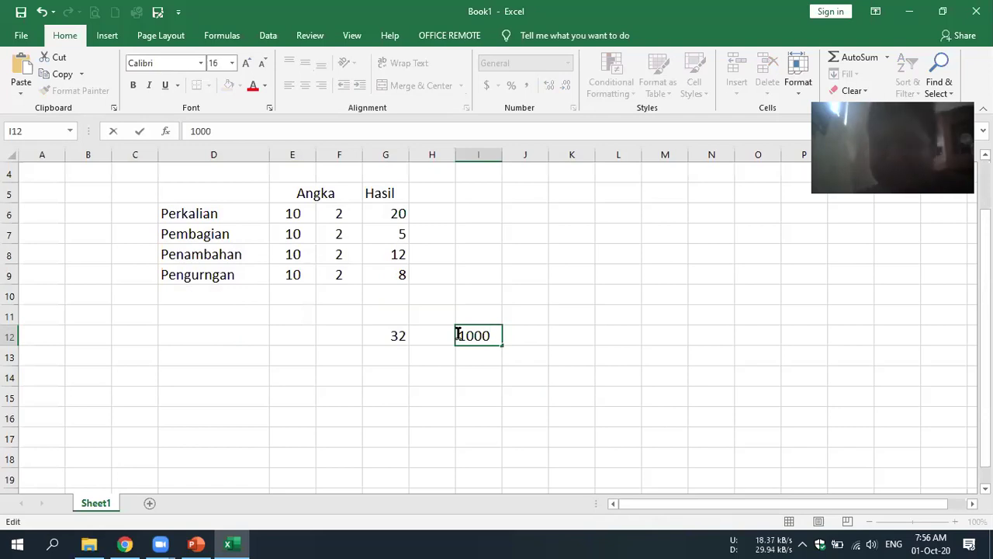
pyautogui.write('=1000')
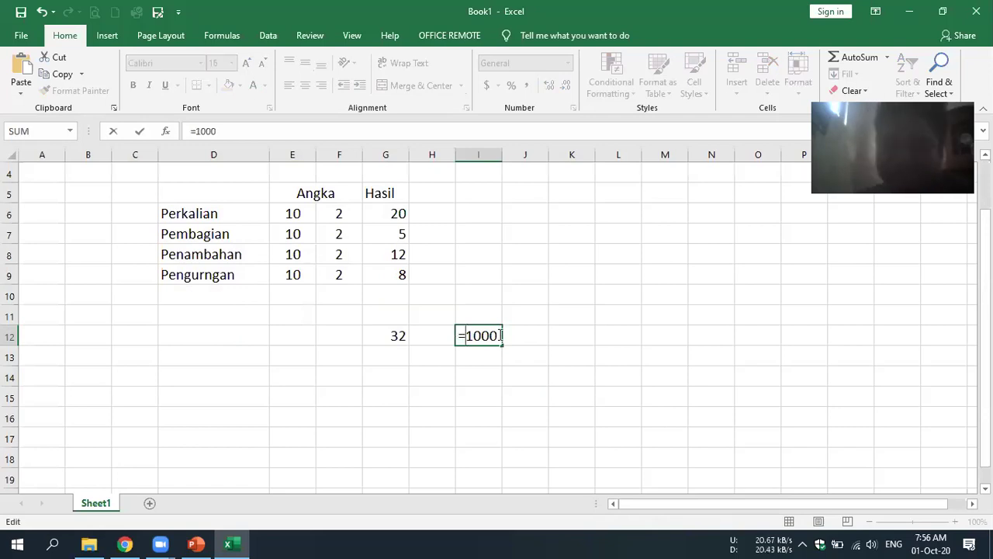
pyautogui.write('/2')
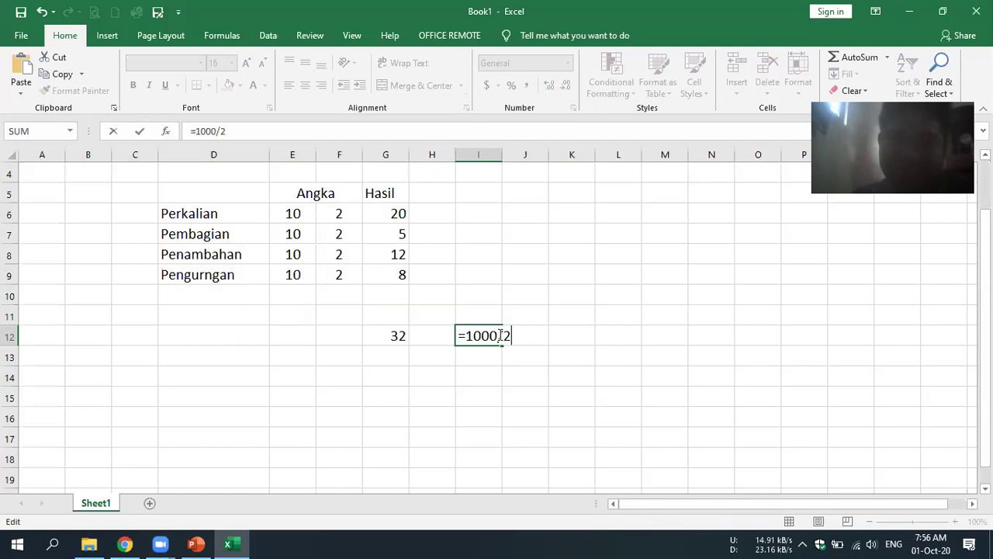
pyautogui.press('Return')
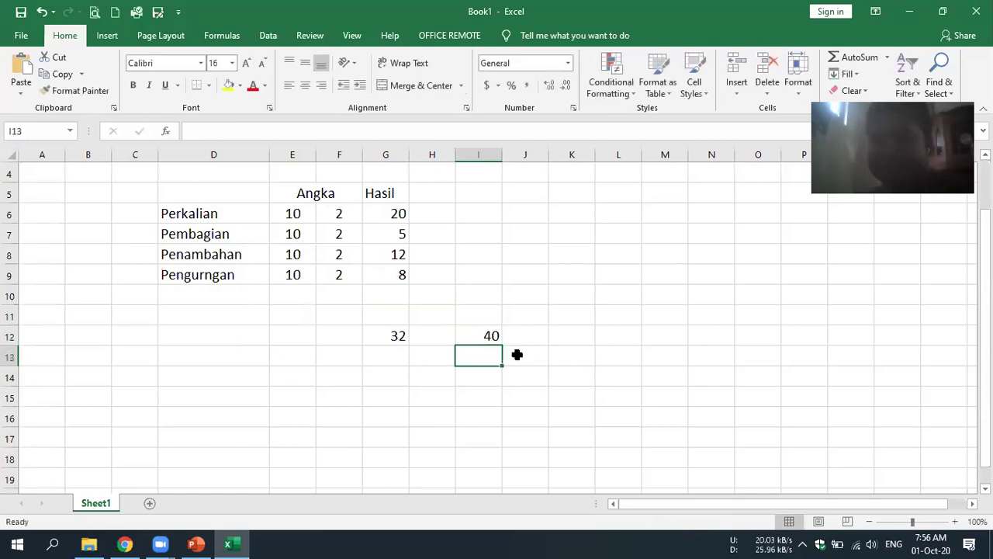
pyautogui.press('Up')
pyautogui.press('Right')
pyautogui.press('Right')
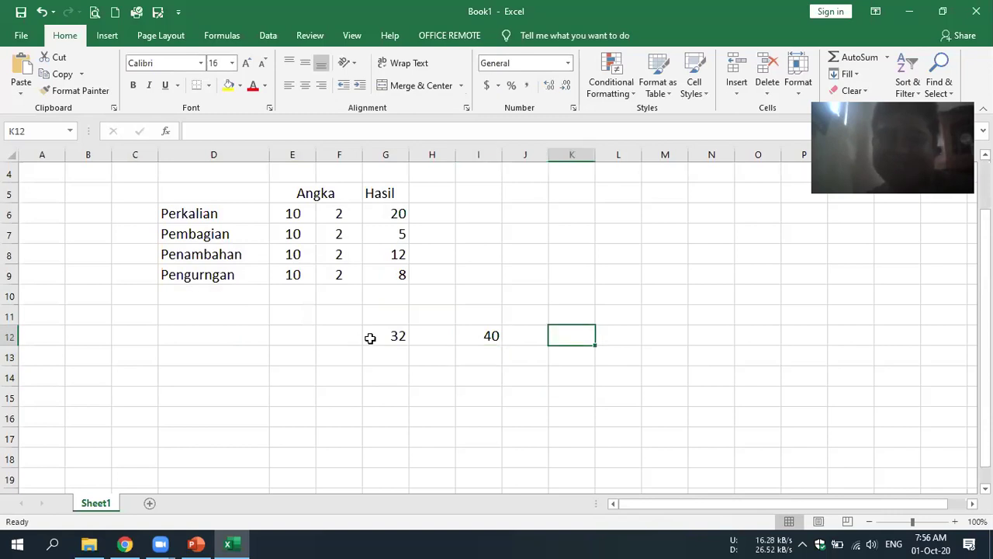
pyautogui.press('Left')
pyautogui.press('Left')
pyautogui.press('Left')
pyautogui.press('Left')
# - Switch to the PowerPoint slide 'Rumus Pada Ms. Exel' listing formula types
pyautogui.click(590, 328)
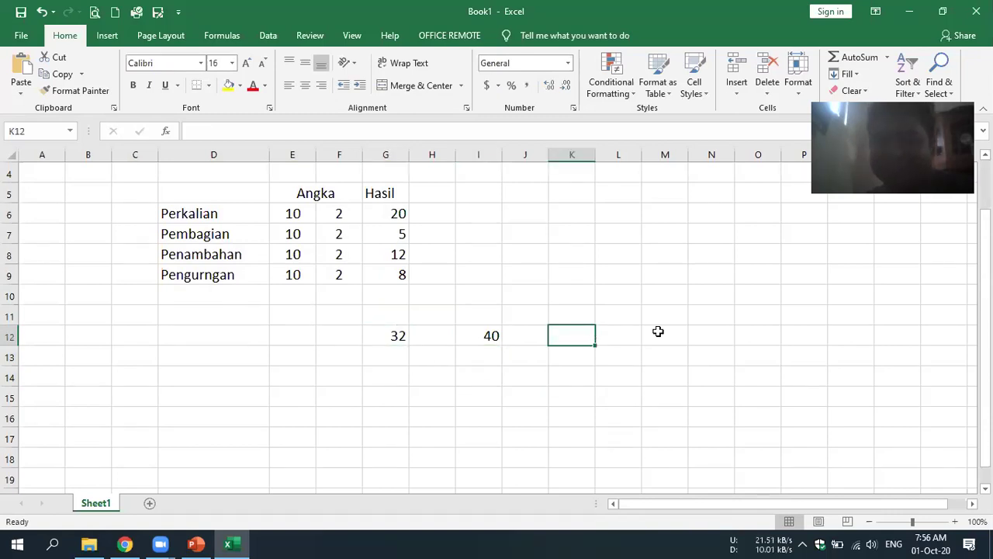
pyautogui.click(430, 451)
pyautogui.click(116, 339)
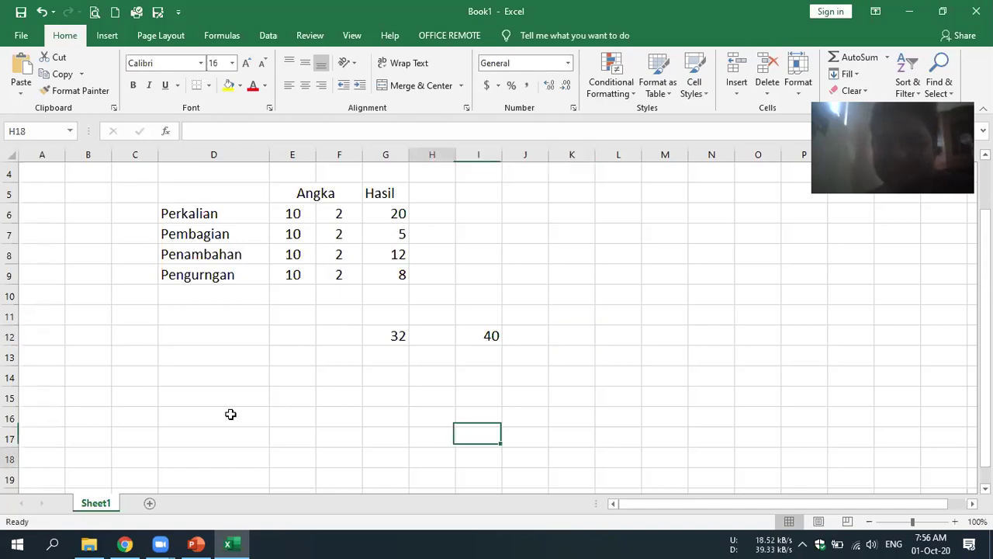
pyautogui.click(234, 402)
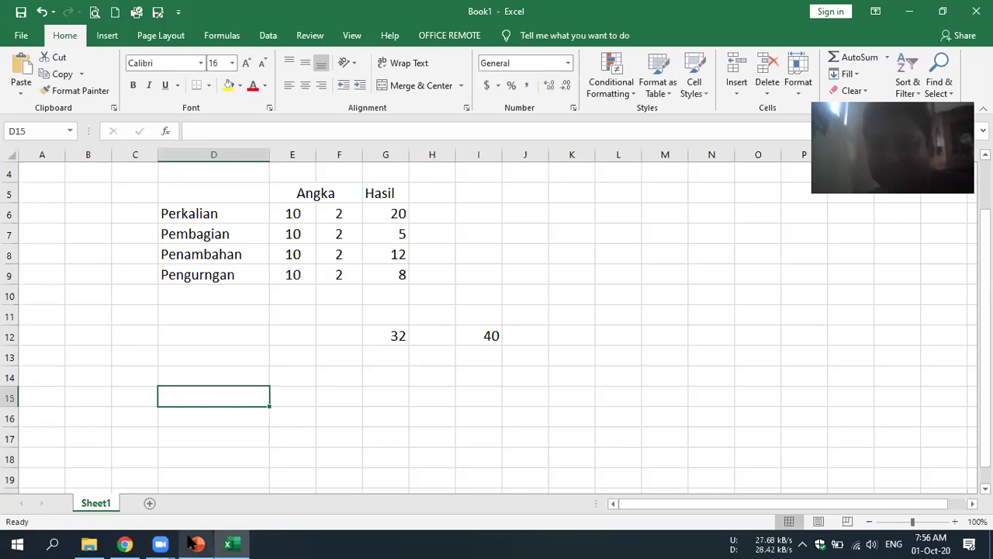
pyautogui.click(192, 544)
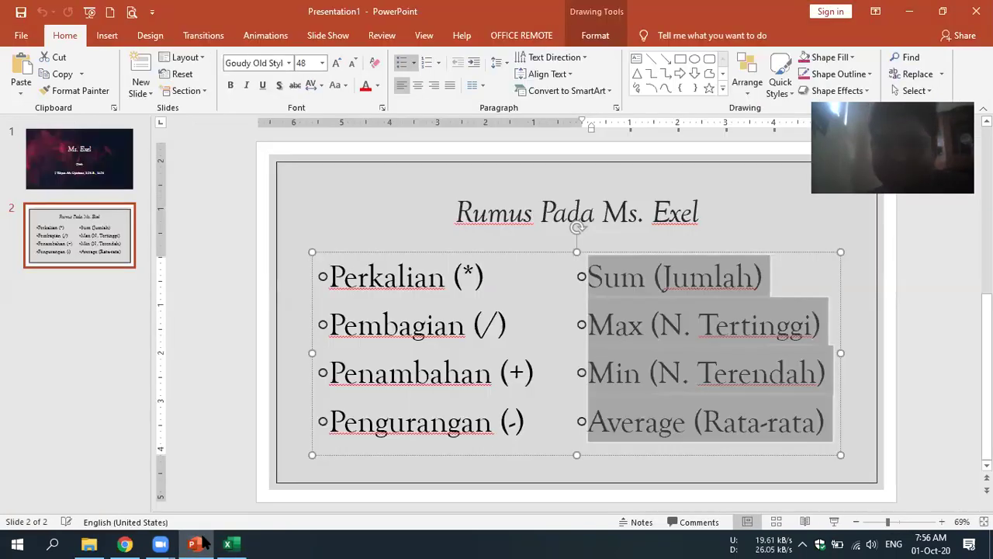
# - Back in Excel, insert a new Sheet2 with Shift+F11 and select cell A1
pyautogui.hotkey('alt', 'Tab')
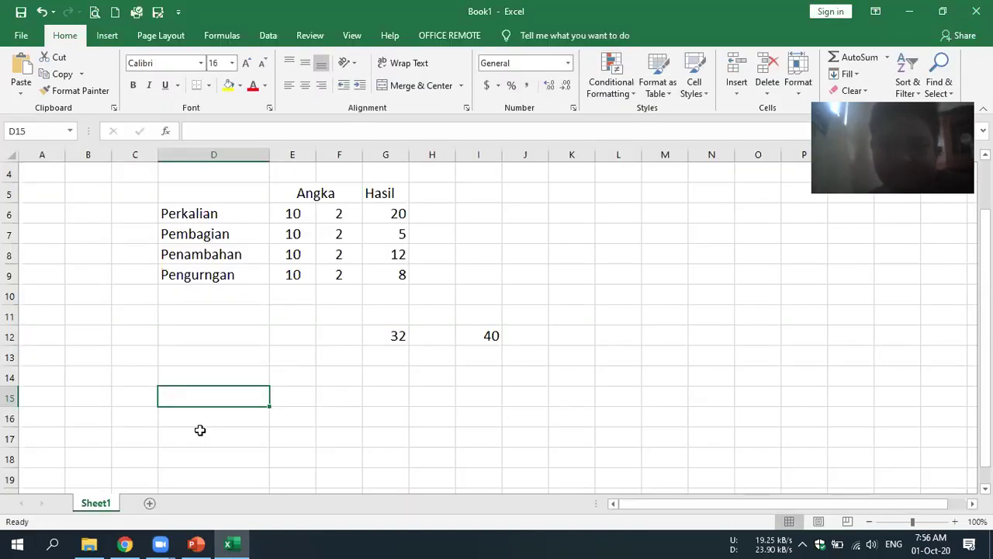
pyautogui.press('Down')
pyautogui.press('Down')
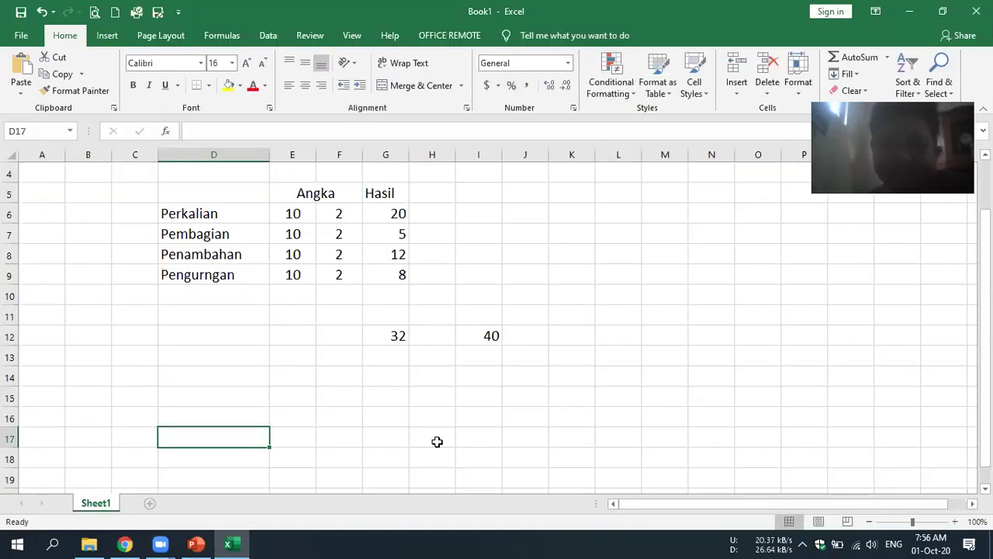
pyautogui.hotkey('shift', 'F11')
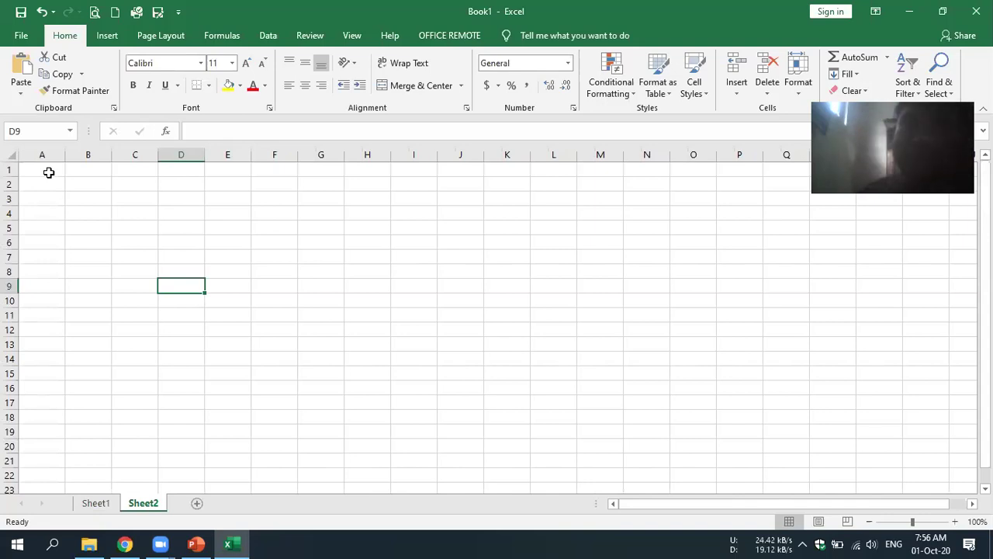
pyautogui.click(296, 231)
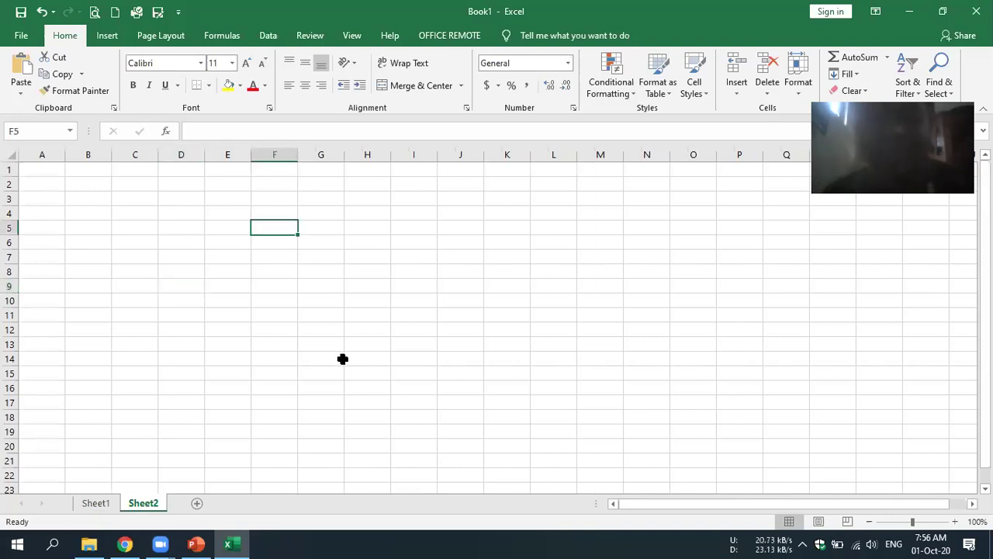
pyautogui.click(29, 168)
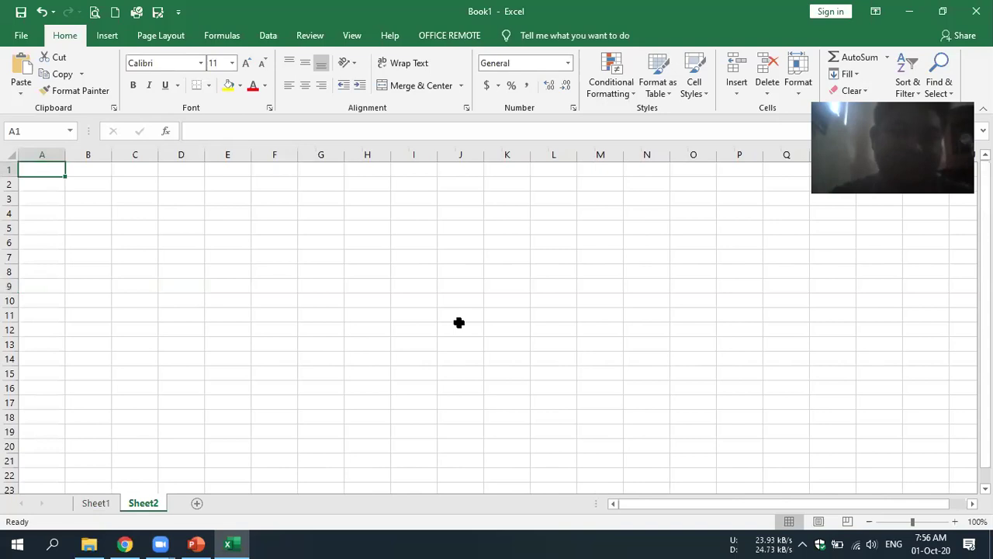
# - Enter the title DAFTAR NILAI KELAS 7A in A1
pyautogui.write('DAFTAR N')
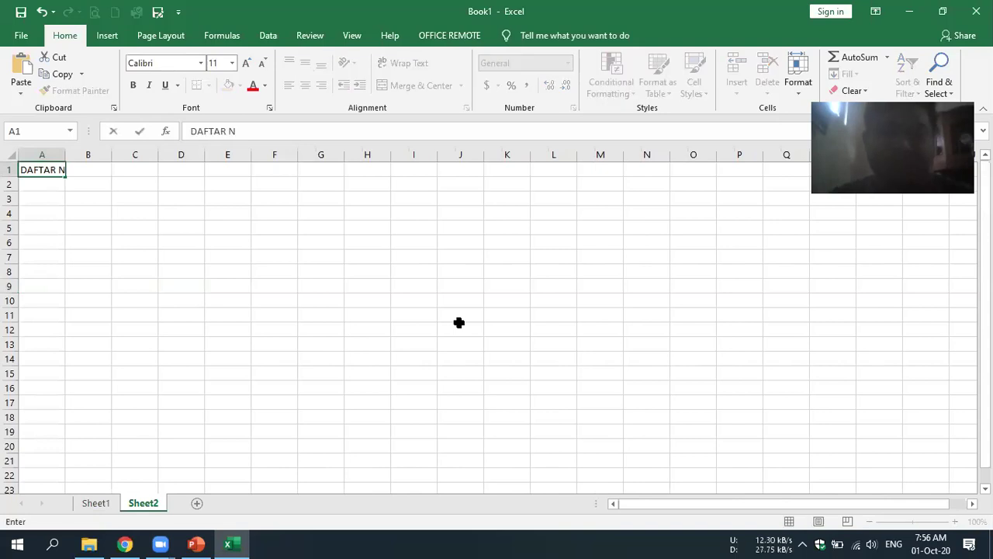
pyautogui.write('ILAI KELAS &')
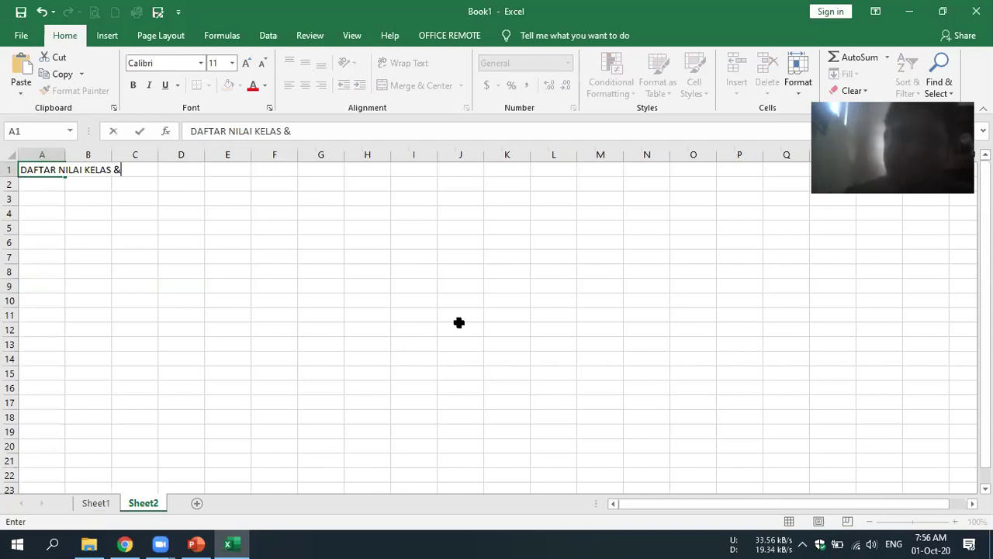
pyautogui.write('A')
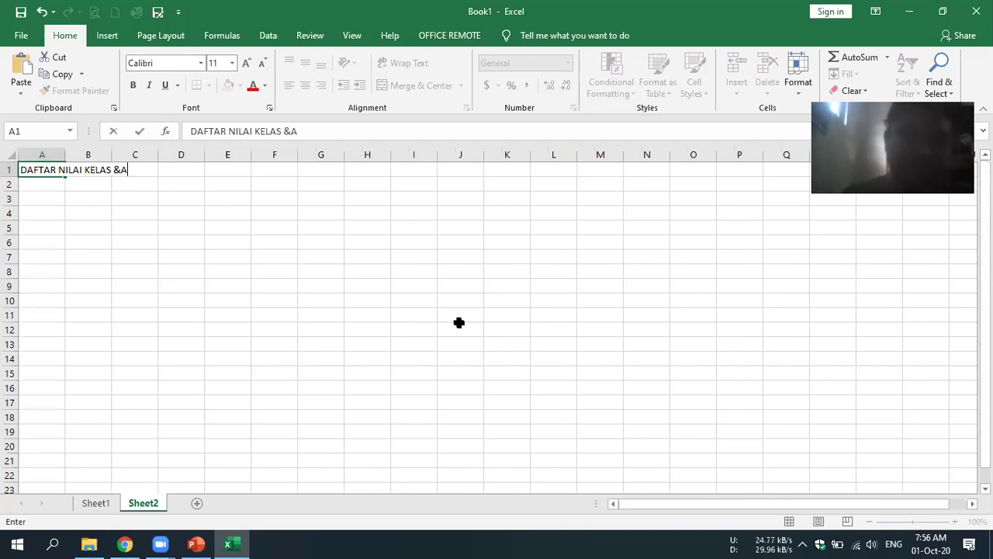
pyautogui.press('BackSpace')
pyautogui.press('BackSpace')
pyautogui.write('7A')
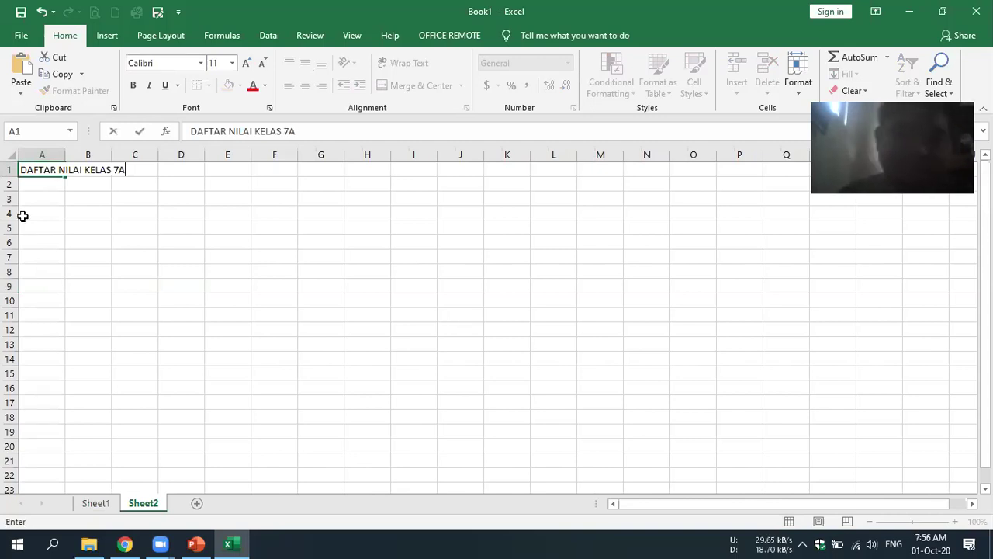
pyautogui.press('Return')
# - Type the headers No, Nama and Nilai in A3:C3
pyautogui.click(36, 196)
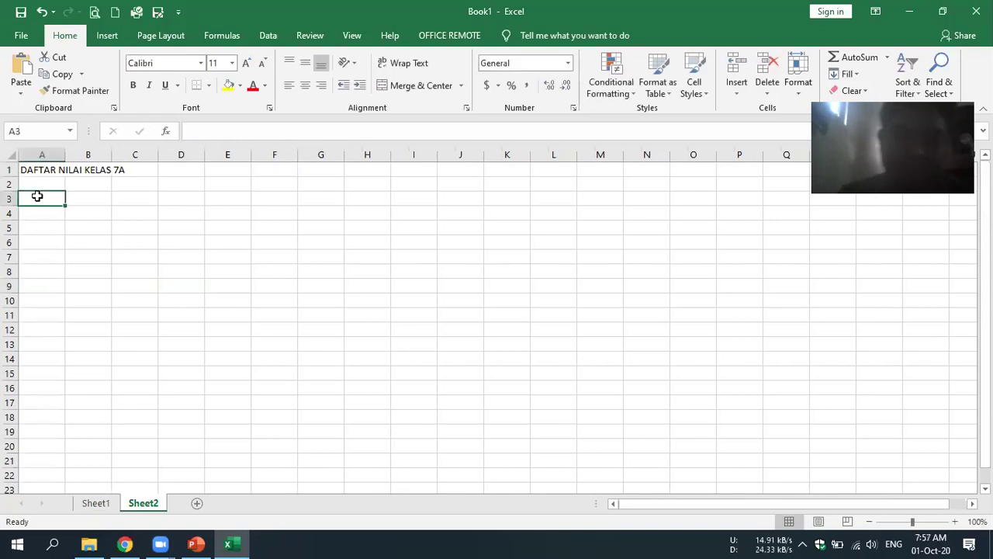
pyautogui.write('N')
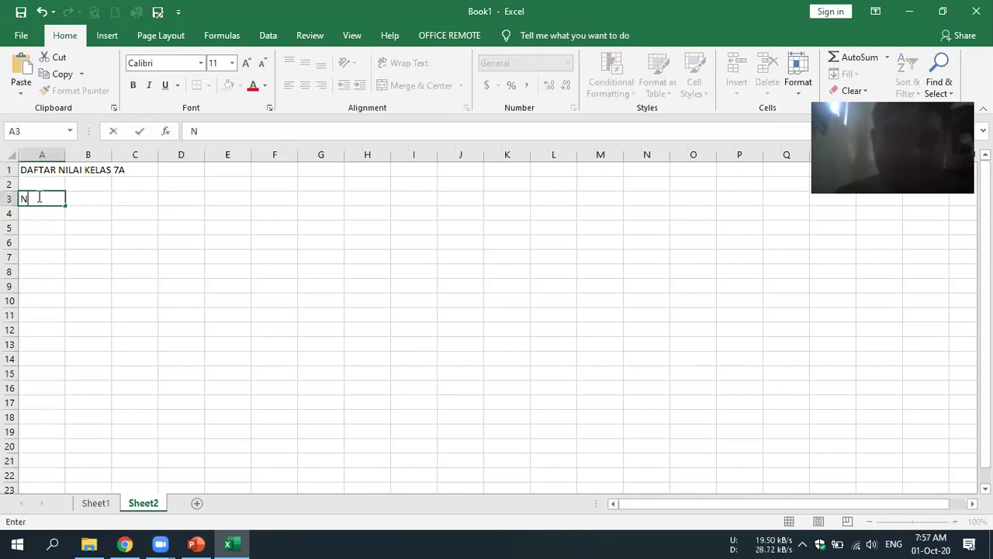
pyautogui.write('o')
pyautogui.press('Tab')
pyautogui.write('BN')
pyautogui.press('BackSpace')
pyautogui.press('BackSpace')
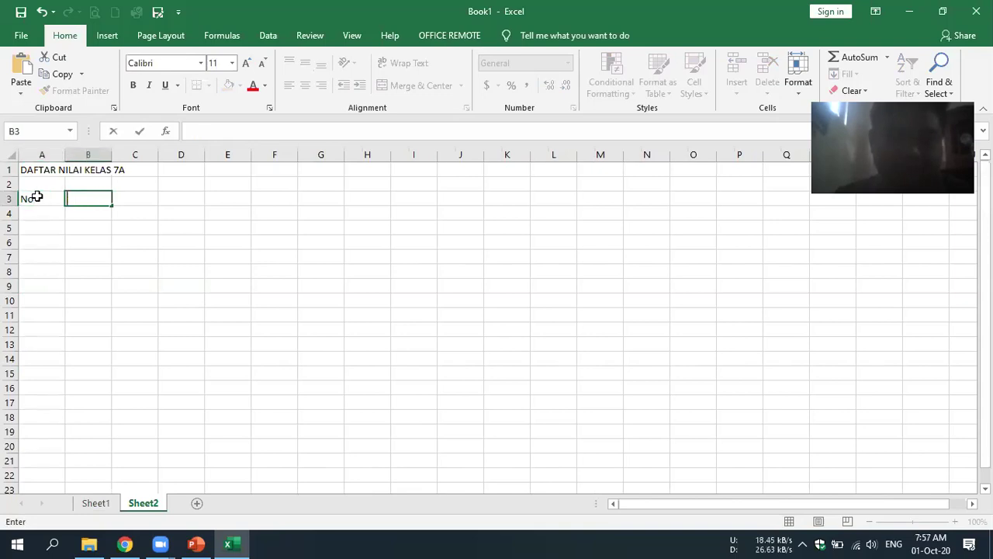
pyautogui.write('Nama')
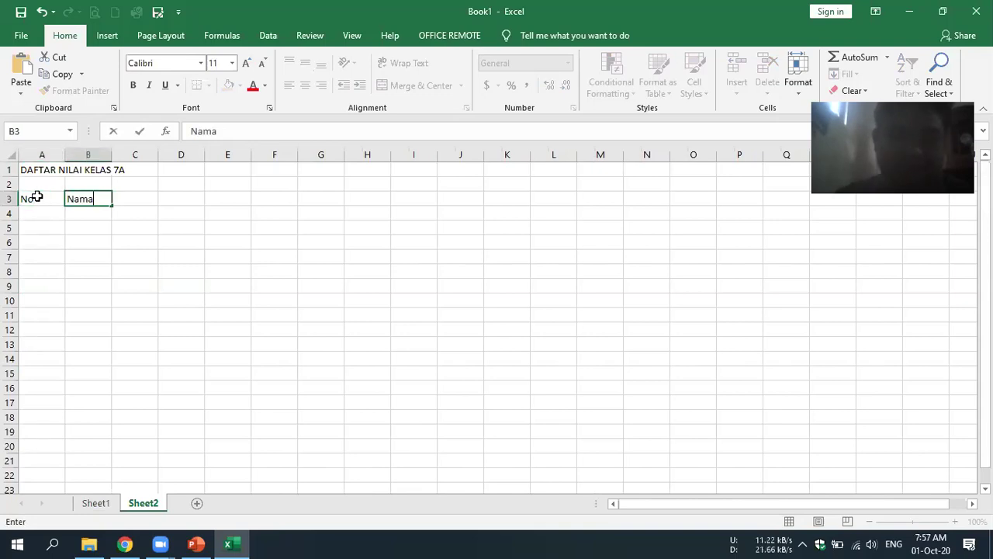
pyautogui.press('Tab')
pyautogui.write('Nil')
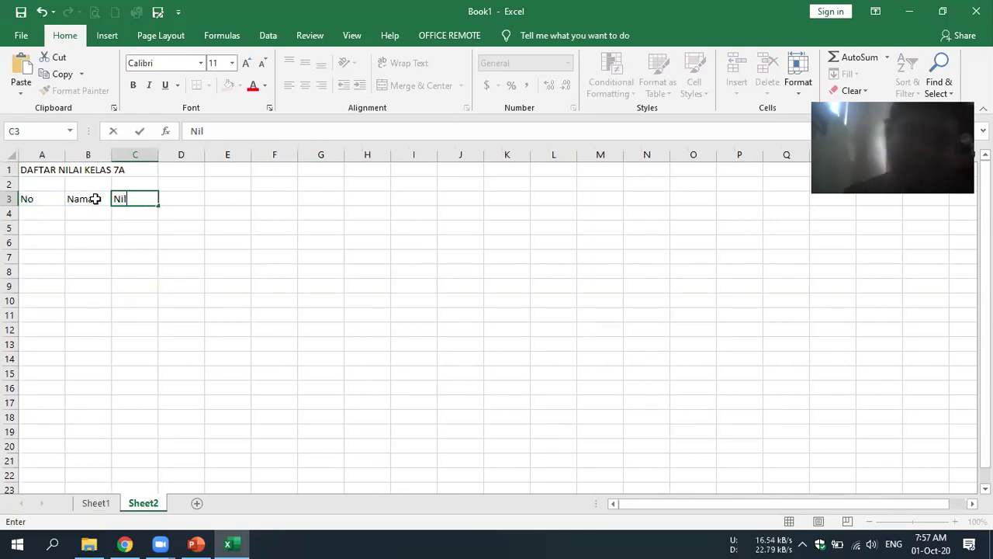
pyautogui.write('ai')
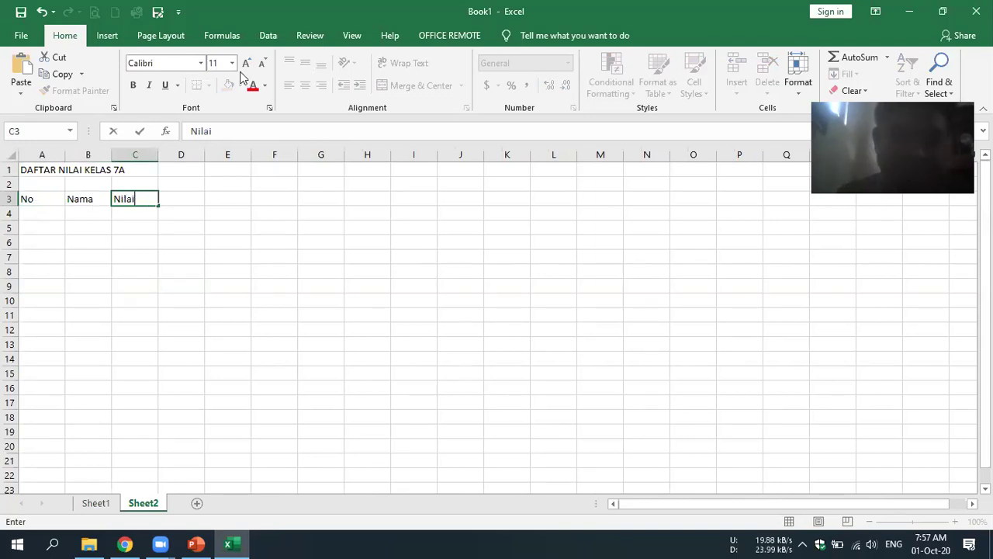
pyautogui.hotkey('ctrl', 'a')
# - Enlarge the sheet font and number rows A4 to A8 from 1 to 5 under No
pyautogui.click(246, 62)
pyautogui.click(246, 63)
pyautogui.click(247, 63)
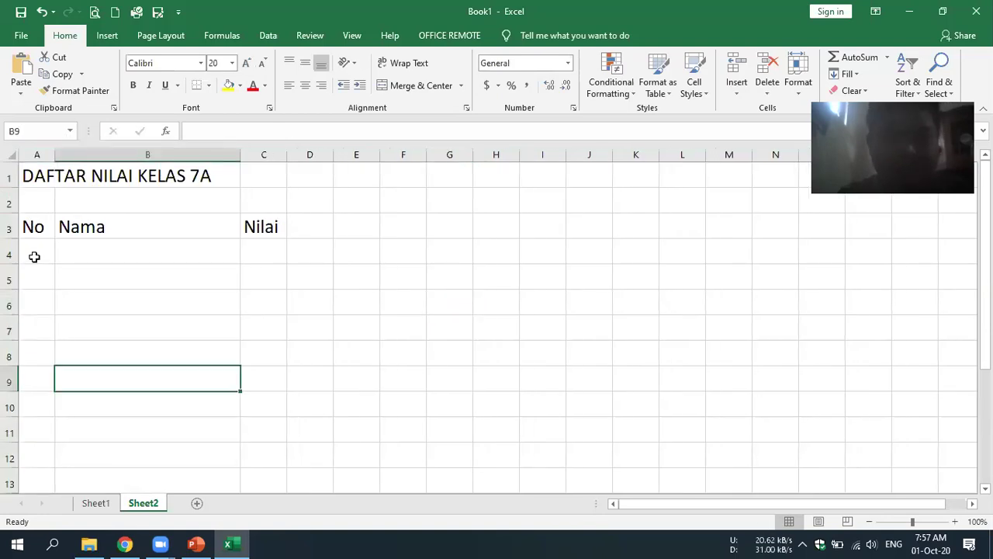
pyautogui.click(35, 256)
pyautogui.write('1')
pyautogui.press('Return')
pyautogui.write('2')
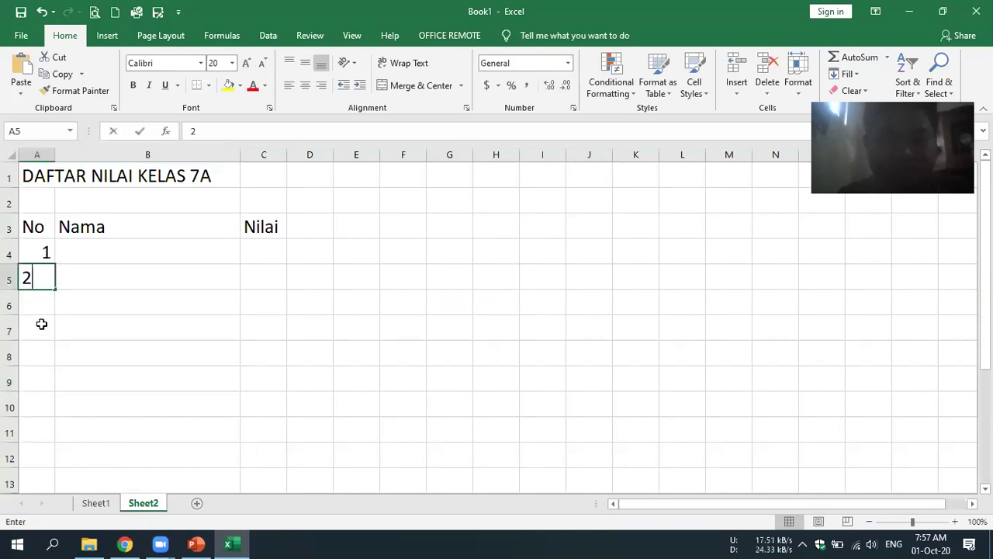
pyautogui.press('Return')
pyautogui.write('3')
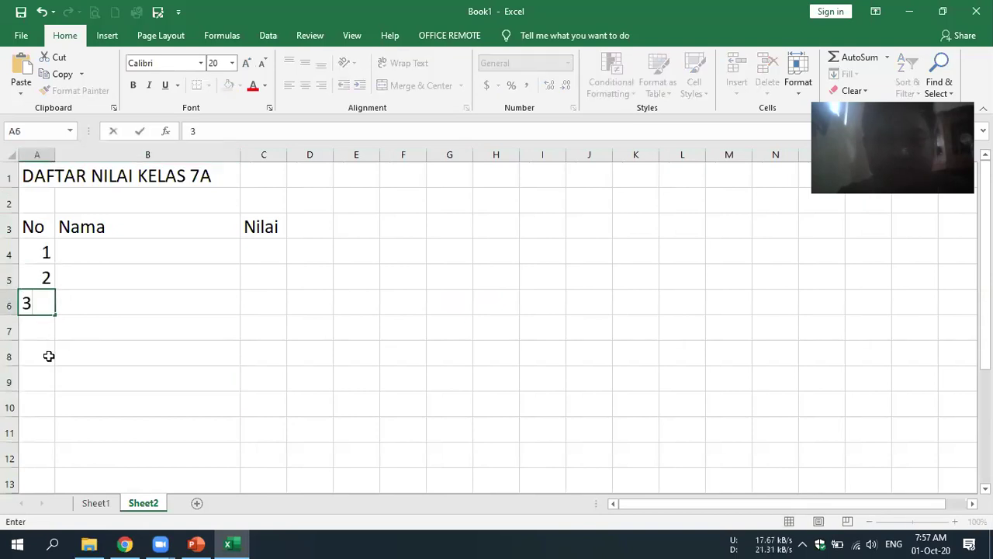
pyautogui.press('Return')
pyautogui.write('4')
pyautogui.press('Return')
pyautogui.write('5')
# - Enter the five student names in B4:B8, correcting the typo in the first name
pyautogui.click(159, 248)
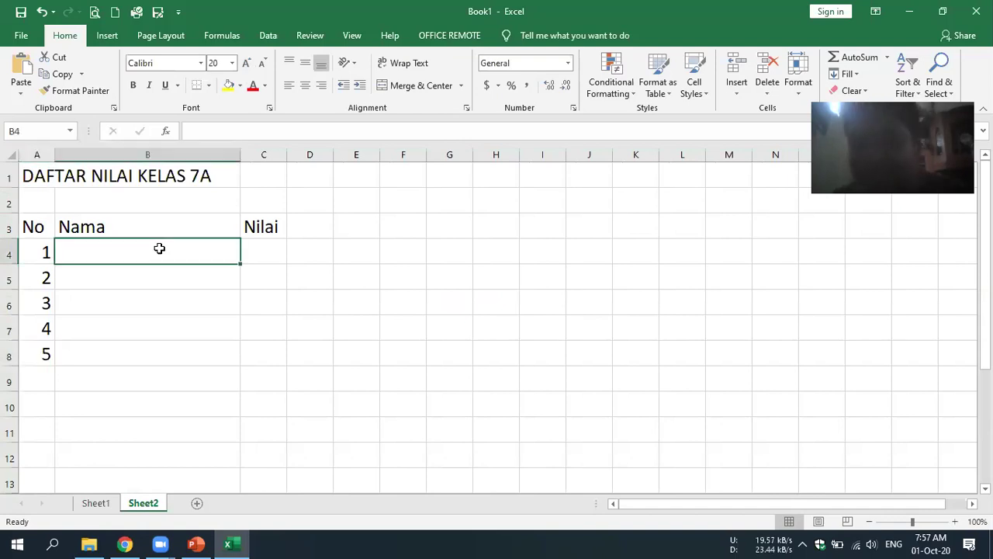
pyautogui.write('St')
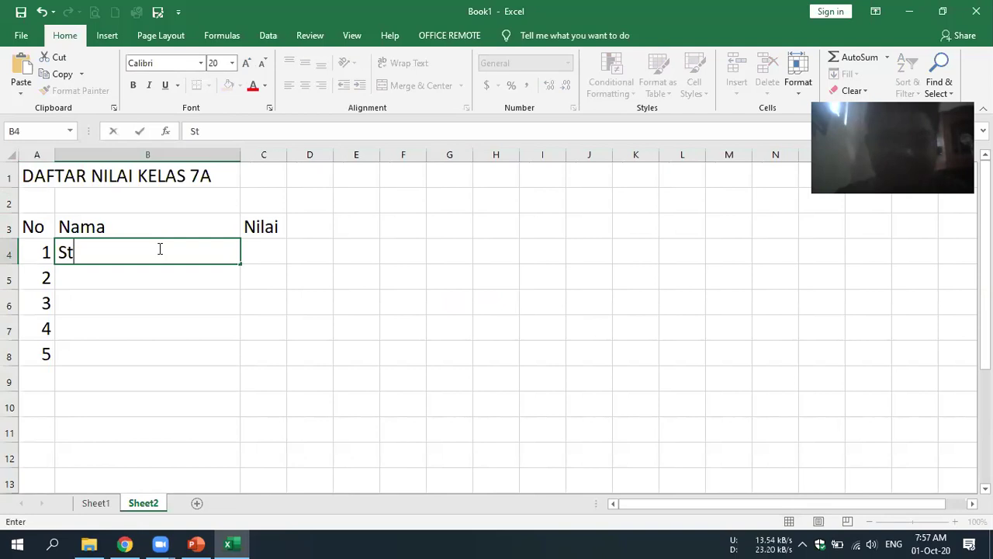
pyautogui.write('itt')
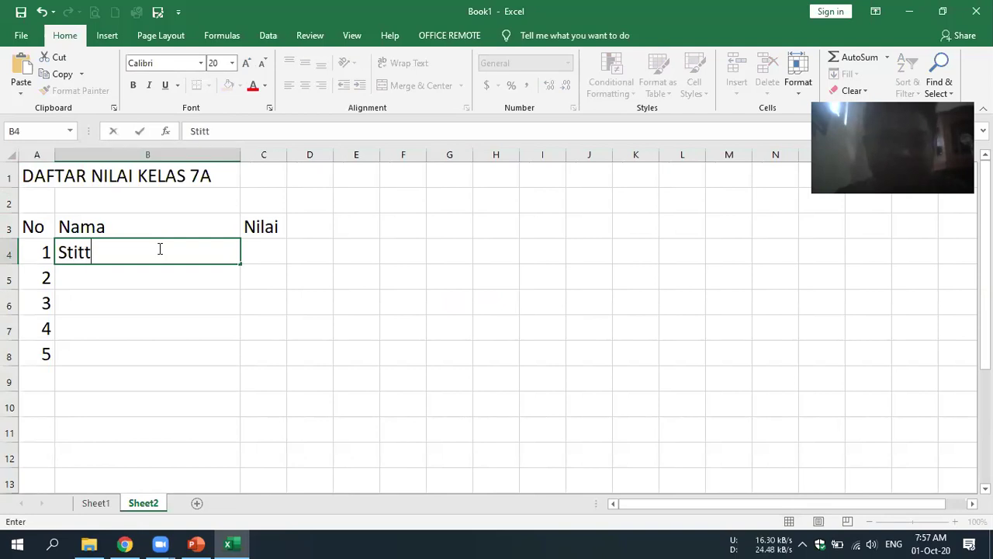
pyautogui.press('BackSpace')
pyautogui.write('i')
pyautogui.press('Return')
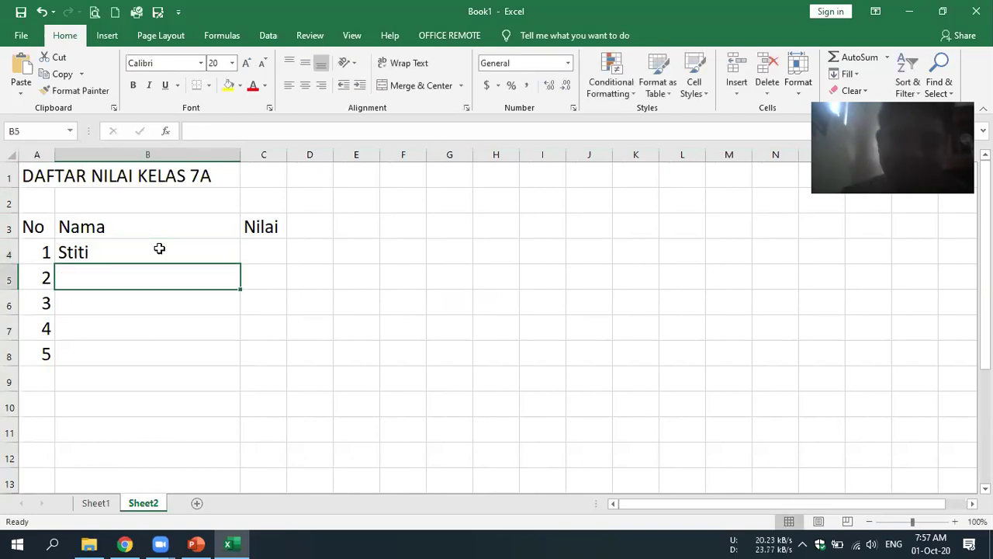
pyautogui.write('Widia')
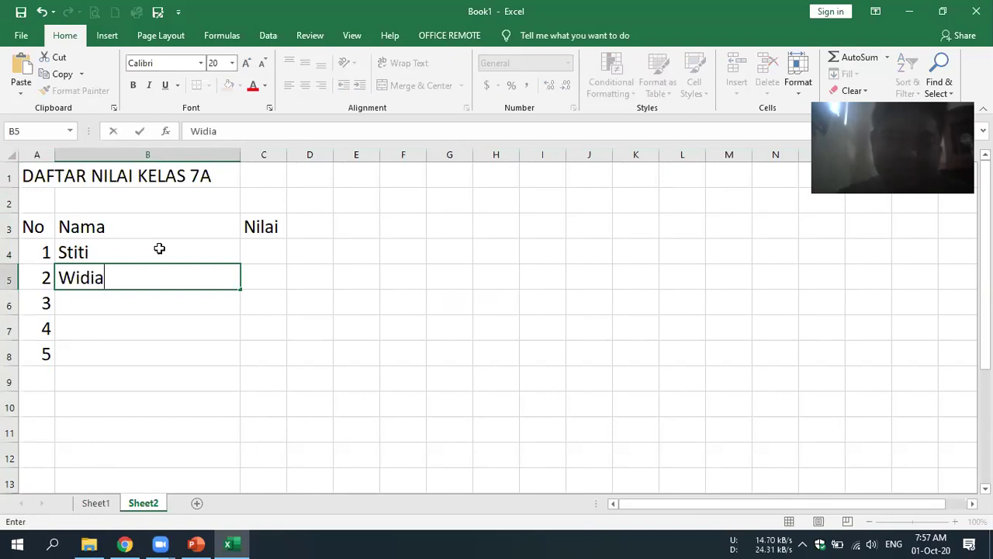
pyautogui.write('ri')
pyautogui.press('Return')
pyautogui.write('Cen')
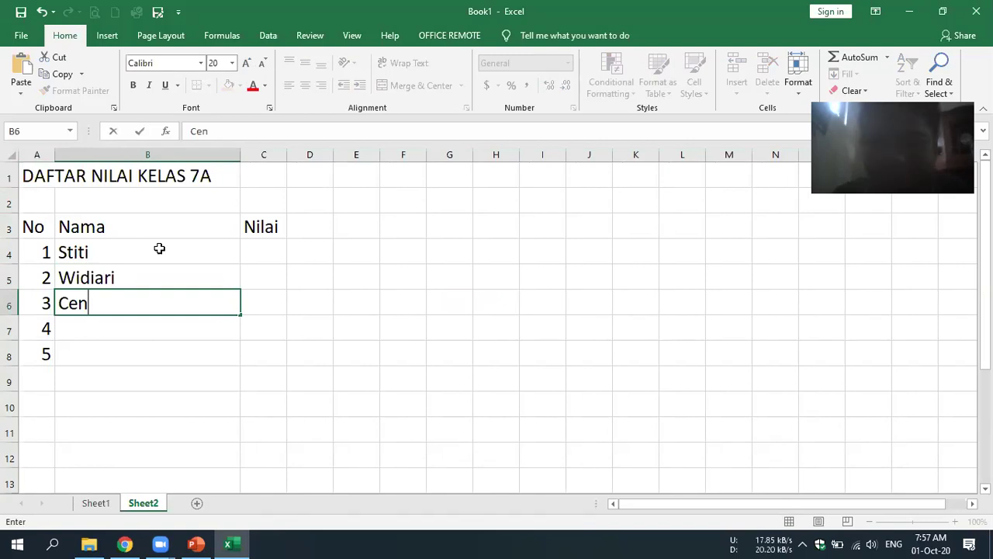
pyautogui.click(137, 340)
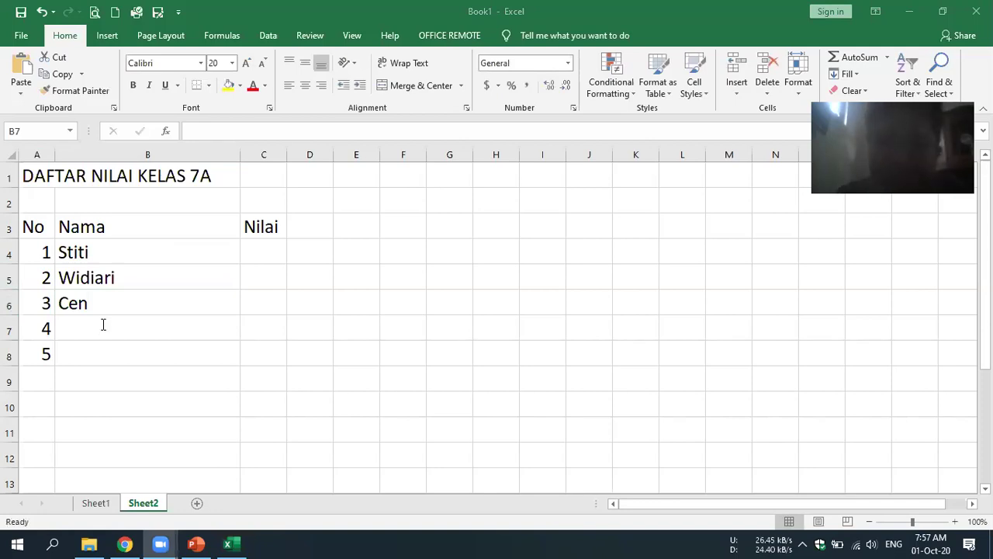
pyautogui.write('Danendra')
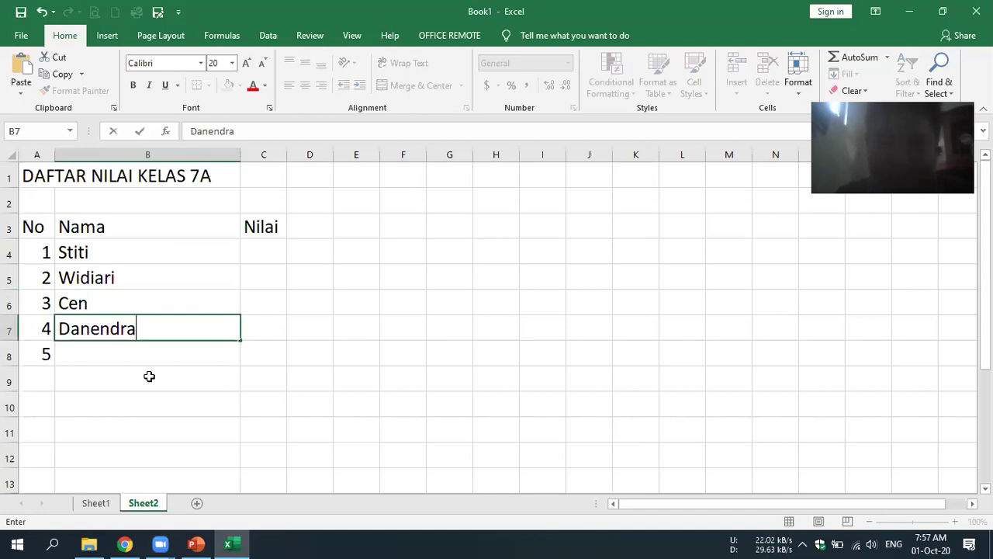
pyautogui.press('Return')
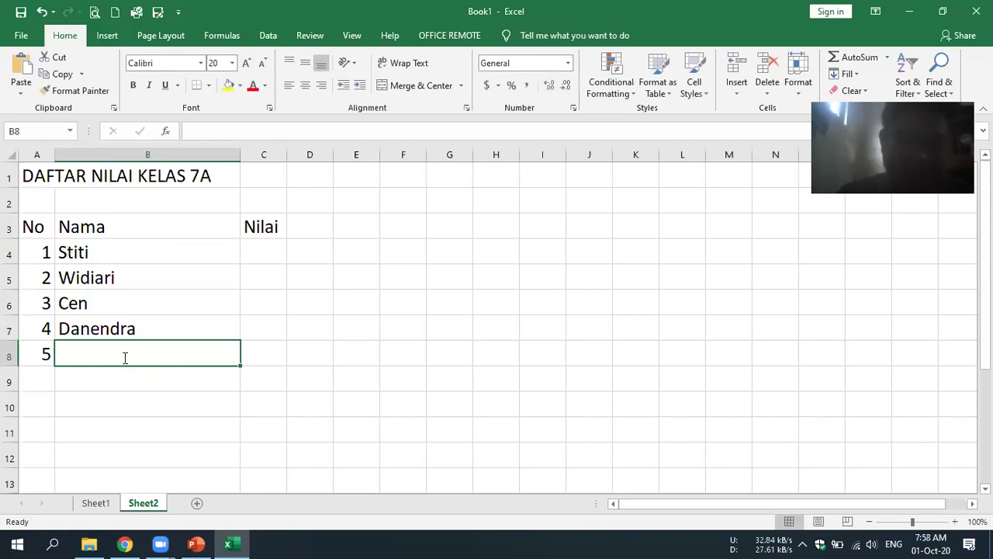
pyautogui.write('Adi')
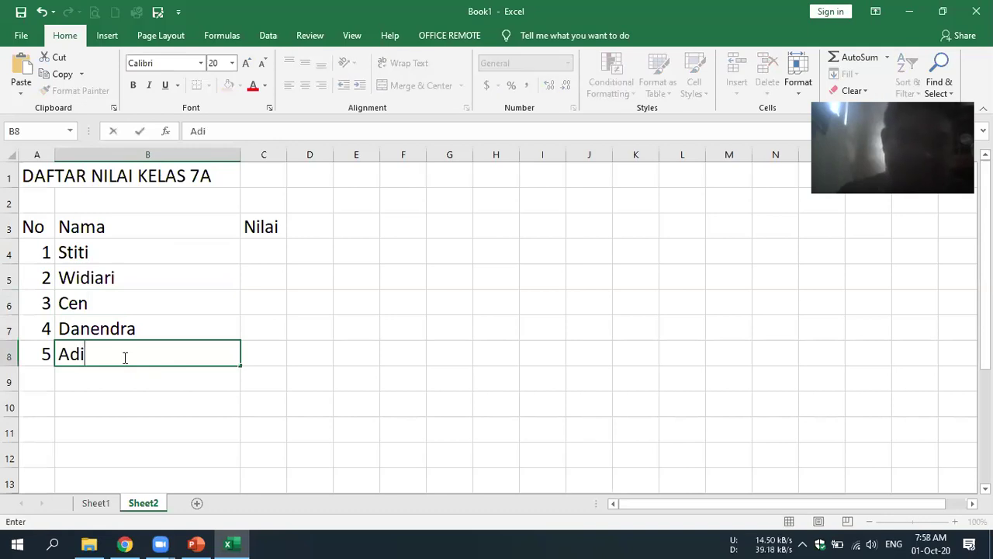
pyautogui.write('tya')
pyautogui.click(478, 302)
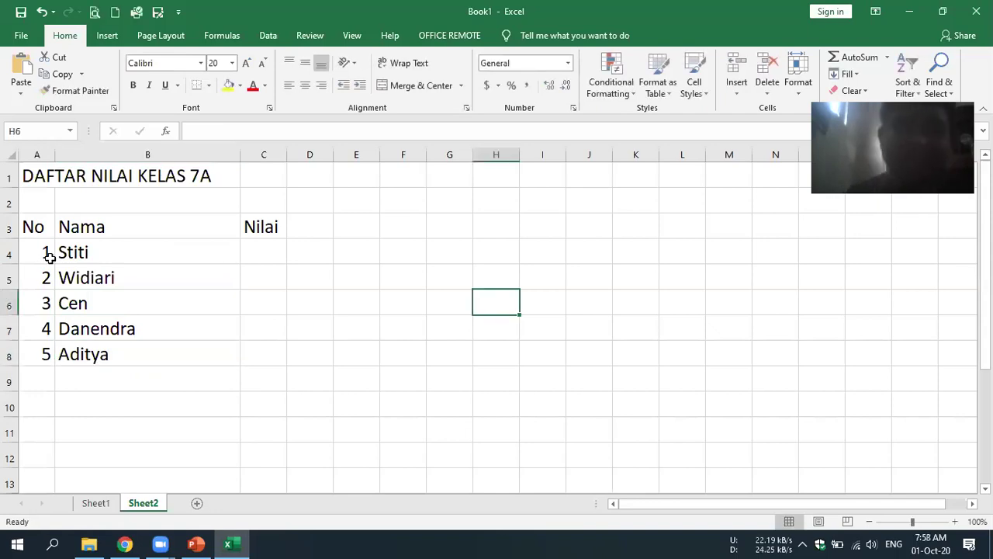
# - Narrow the Nama column and enter the scores 95, 90, 100, 80 and 85 in C4:C8
pyautogui.click(261, 251)
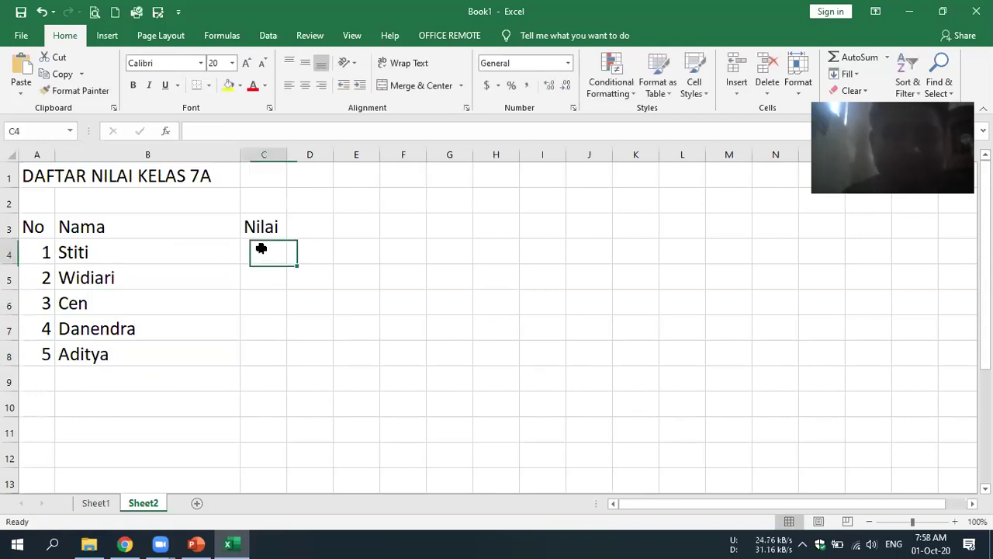
pyautogui.moveTo(234, 149); pyautogui.dragTo(210, 178)
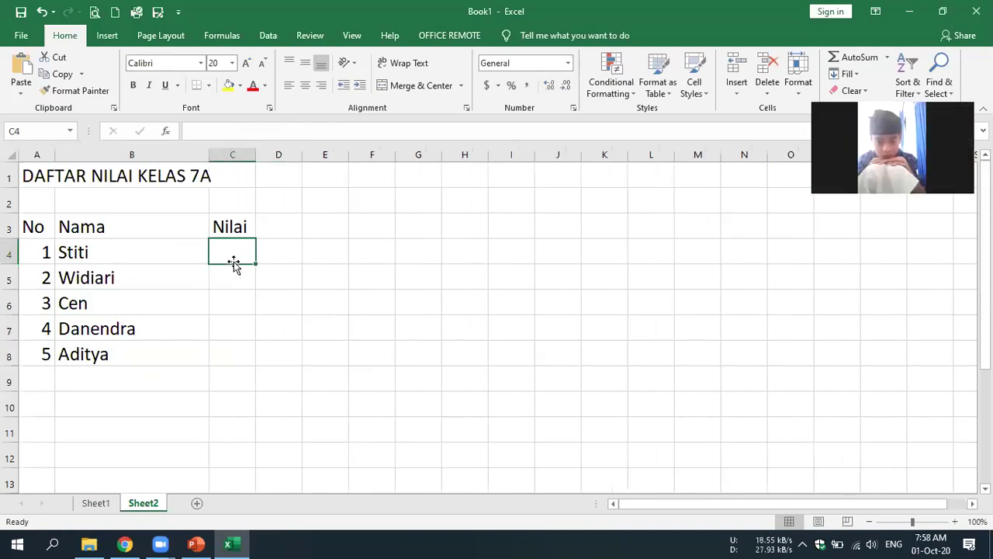
pyautogui.doubleClick(235, 264)
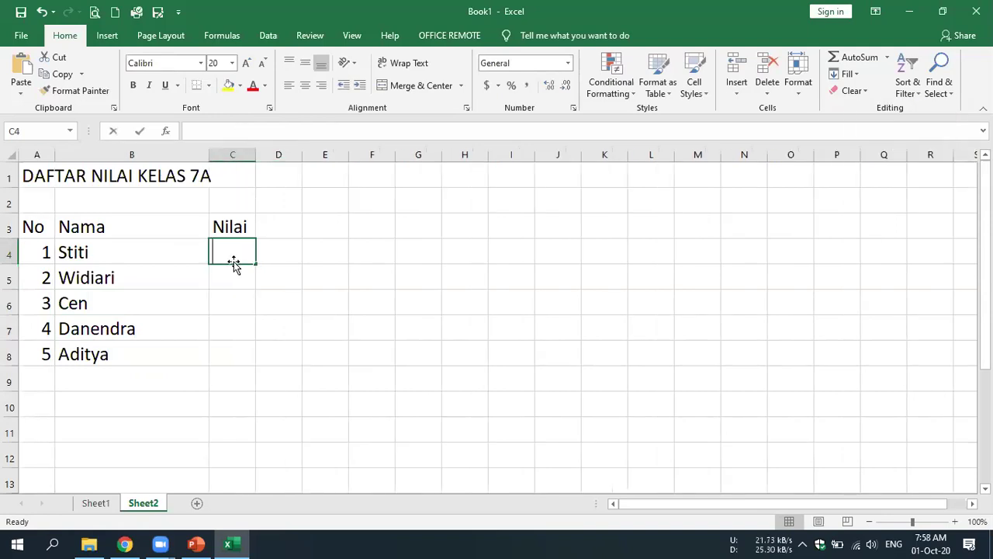
pyautogui.write('95')
pyautogui.press('Return')
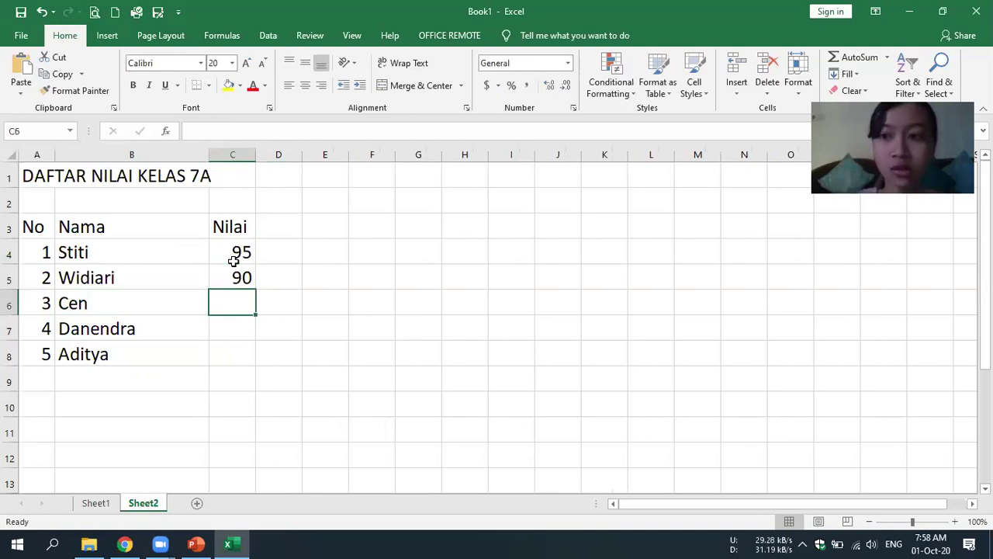
pyautogui.write('100')
pyautogui.press('Return')
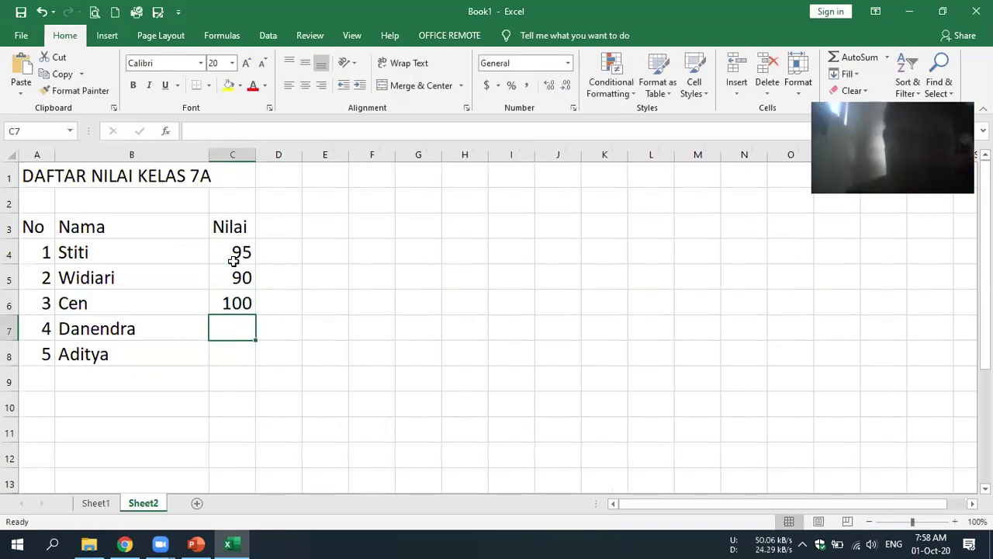
pyautogui.write('80')
pyautogui.press('Return')
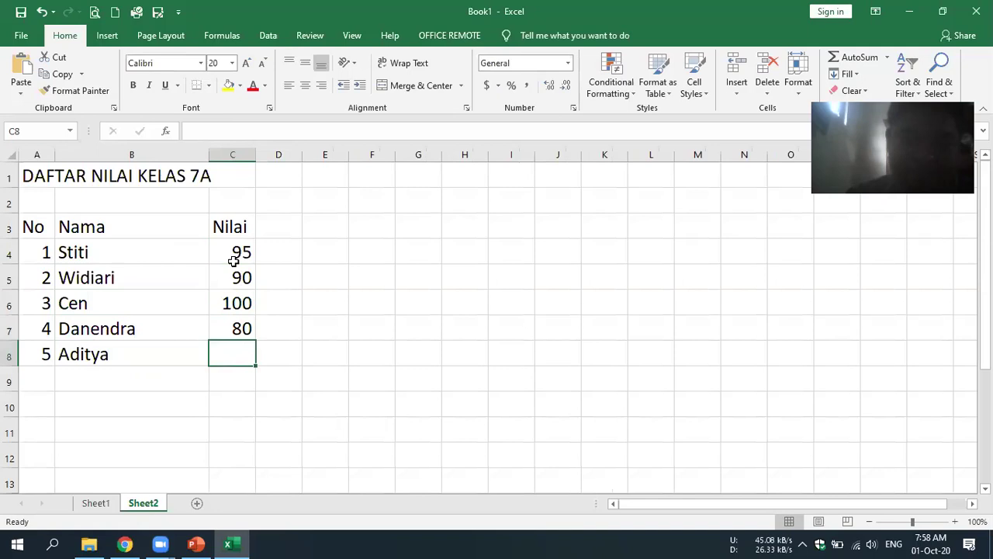
pyautogui.write('85')
pyautogui.press('Return')
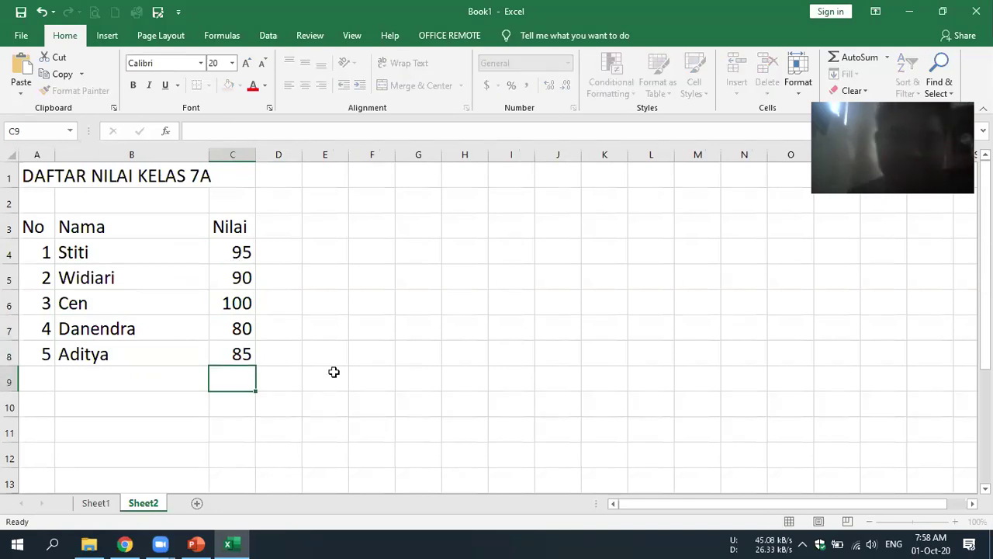
pyautogui.press('Right')
pyautogui.press('Right')
pyautogui.press('Up')
pyautogui.press('Up')
pyautogui.press('Up')
pyautogui.press('Right')
pyautogui.press('Down')
pyautogui.press('Down')
pyautogui.press('Down')
pyautogui.press('Down')
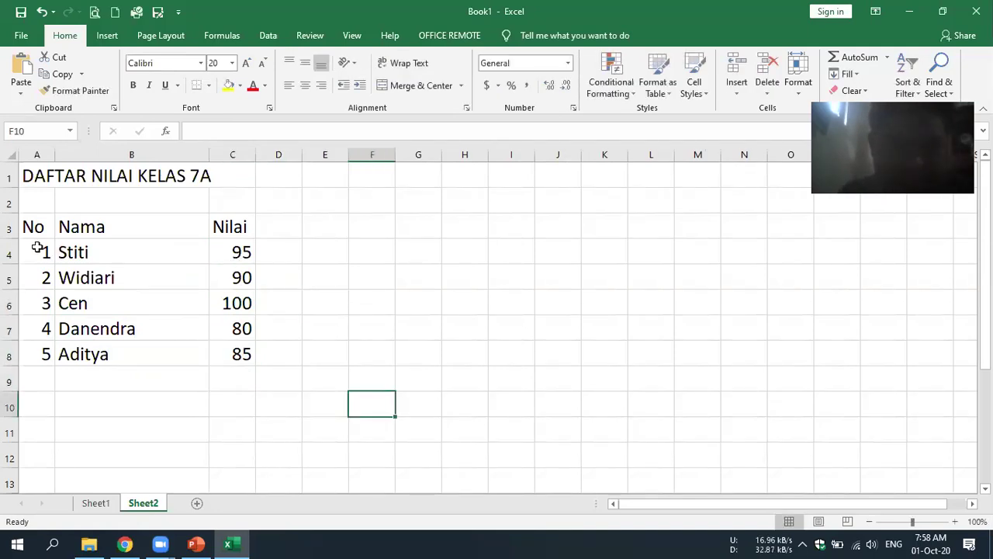
# - Centre the No numbers 1–5 and the five Nilai scores
pyautogui.moveTo(37, 252); pyautogui.dragTo(44, 356)
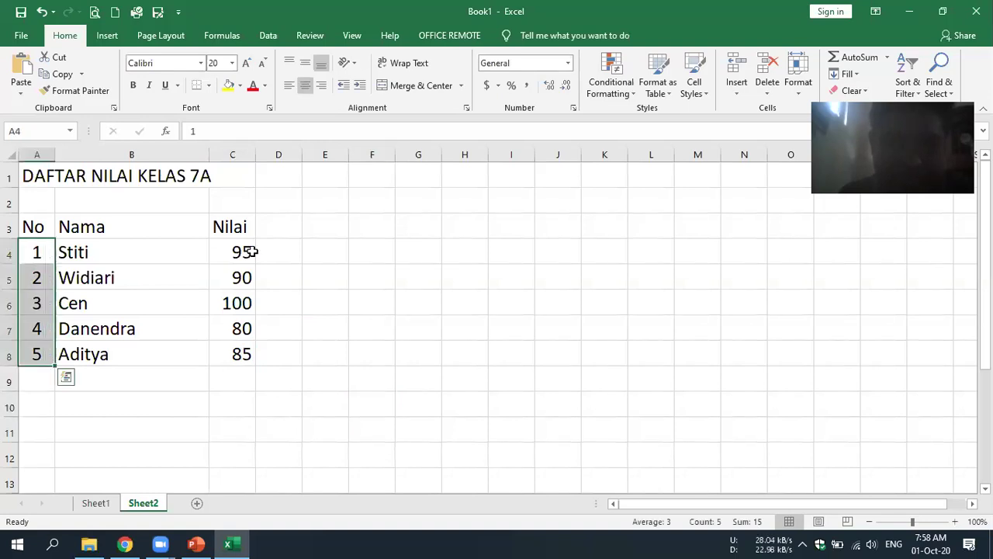
pyautogui.moveTo(252, 251); pyautogui.dragTo(244, 359)
pyautogui.click(312, 86)
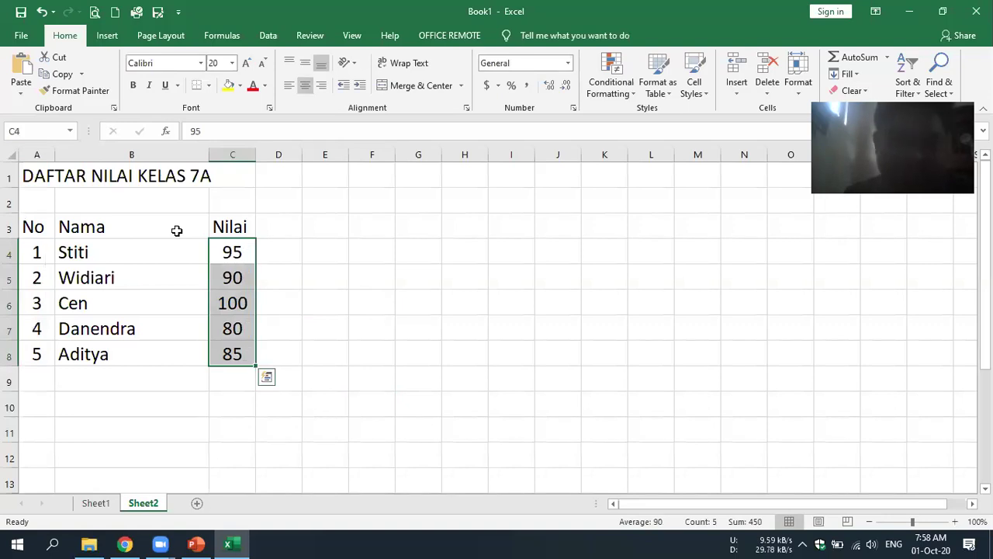
pyautogui.moveTo(33, 227); pyautogui.dragTo(132, 227)
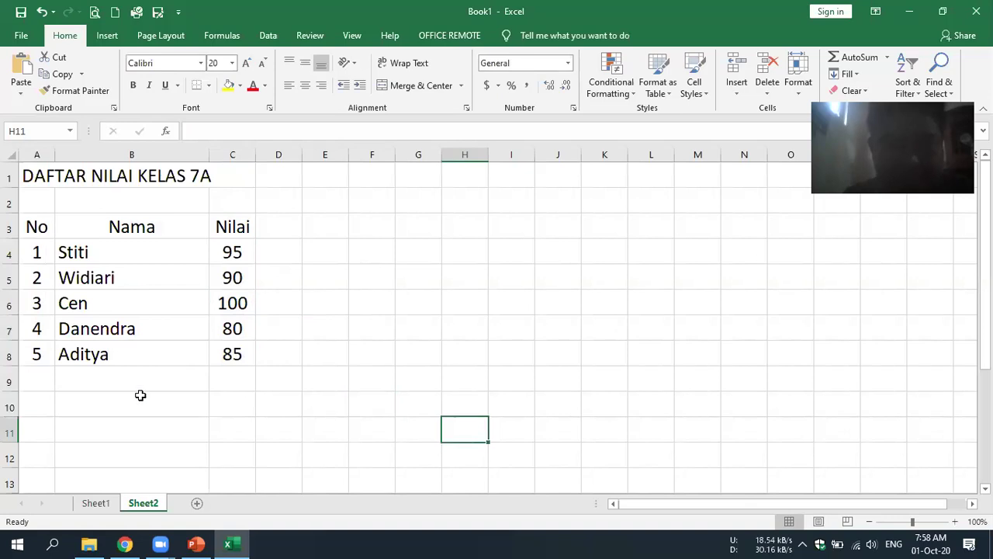
# - Merge and centre rows 9 and 10 across A:B, labelled JUMLAH and NILAI TERTINGGI
pyautogui.keyDown('shift'); pyautogui.click(139, 385); pyautogui.keyUp('shift')
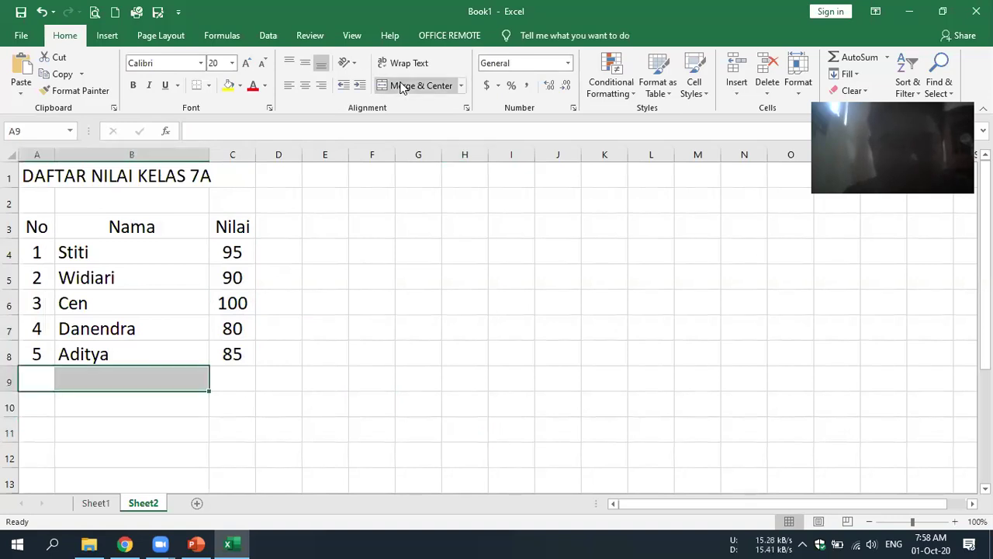
pyautogui.hotkey('alt', 'h')
pyautogui.write('mc')
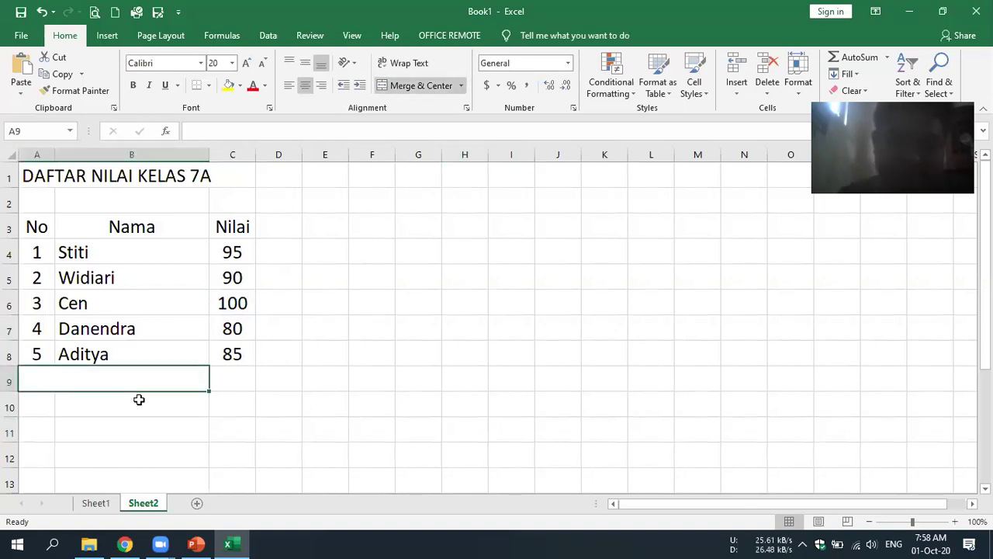
pyautogui.write('JU')
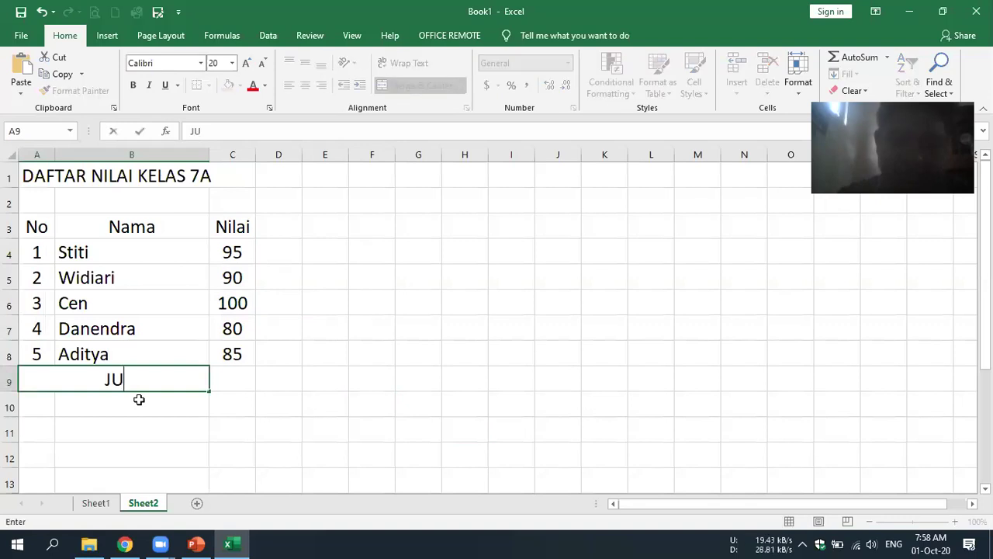
pyautogui.write('MLAH')
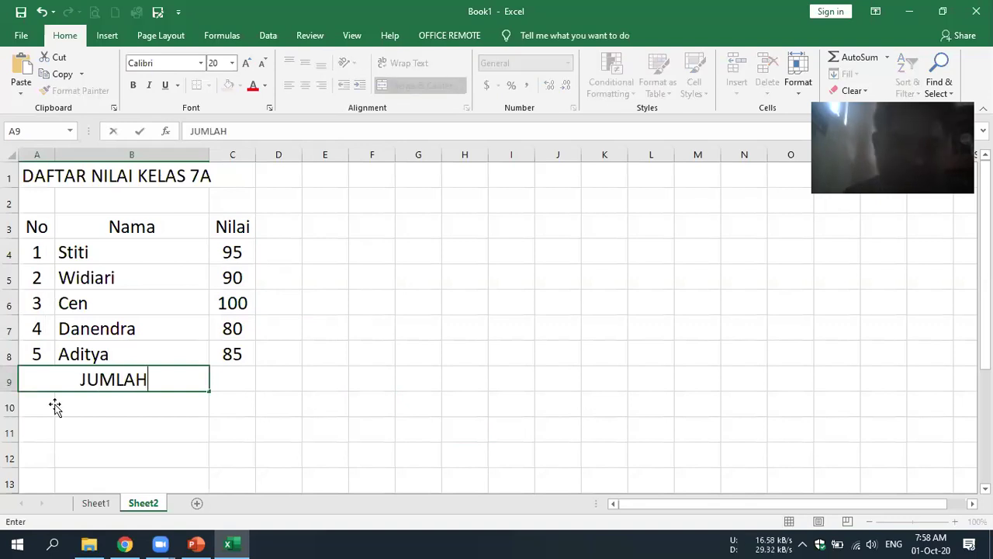
pyautogui.press('Return')
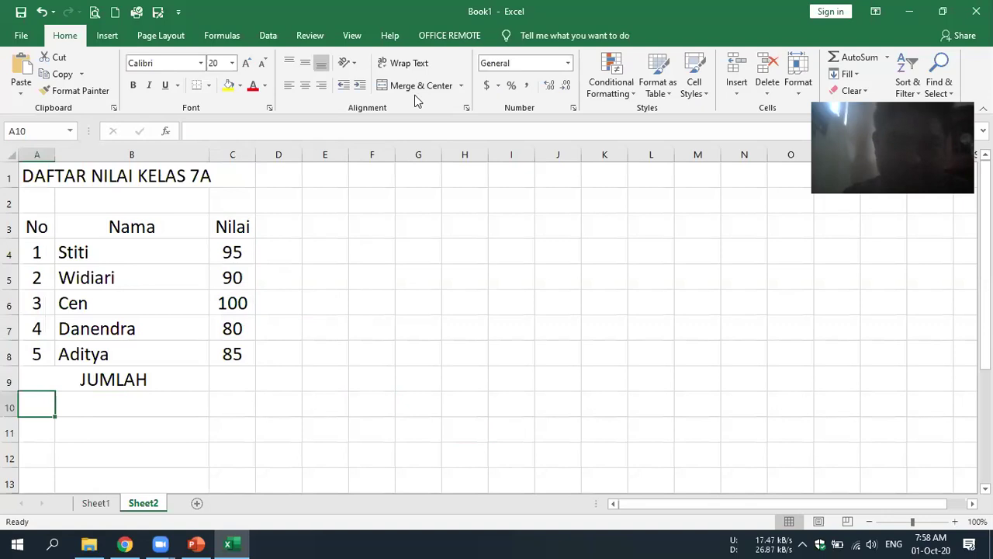
pyautogui.hotkey('shift', 'Right')
pyautogui.click(419, 89)
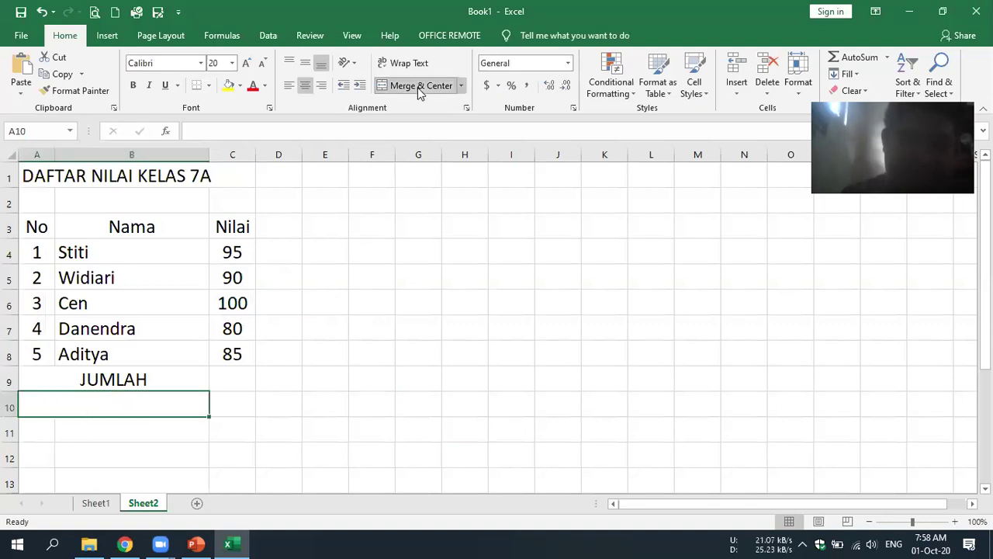
pyautogui.write('NiLAI')
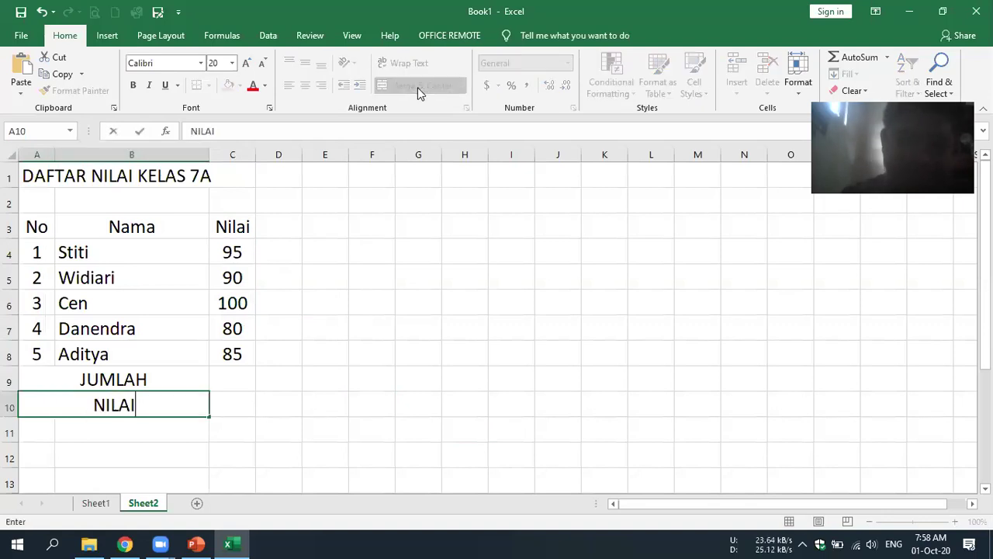
pyautogui.write(' TERTI')
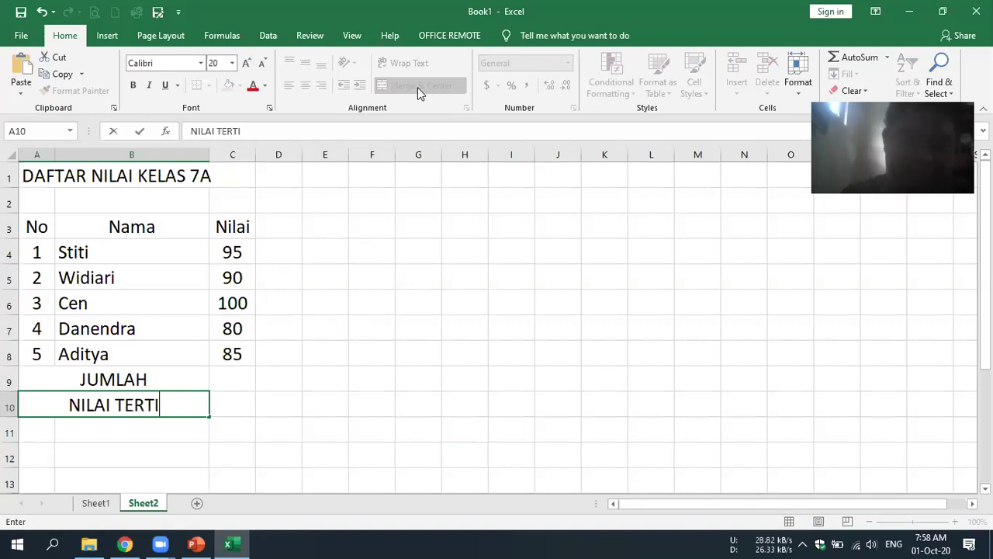
pyautogui.write('NGGI')
pyautogui.press('Return')
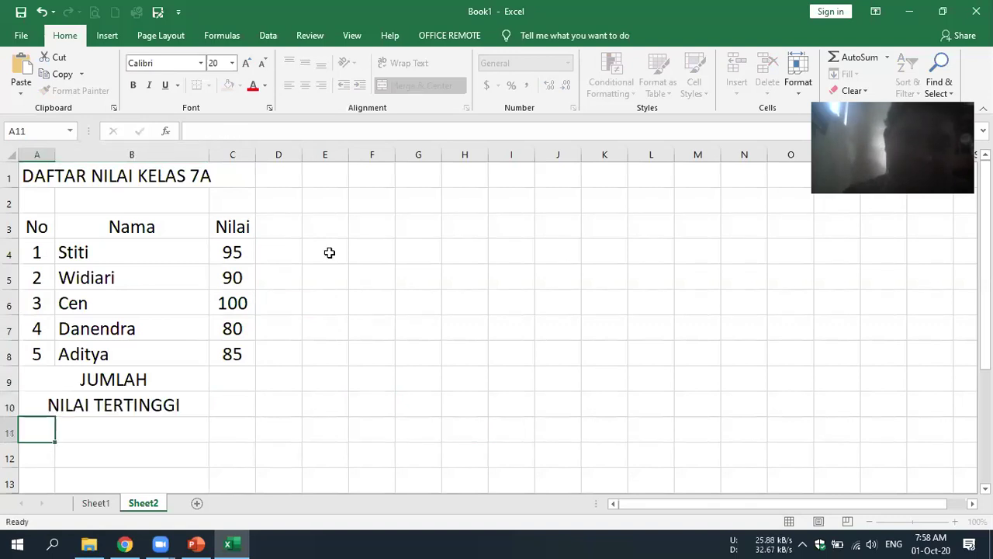
# - Merge row 11 as NILAI TERENDAH and label A12:B12 RATA-RATA
pyautogui.scroll(-3, 104, 202)
pyautogui.keyDown('shift'); pyautogui.click(104, 202); pyautogui.keyUp('shift')
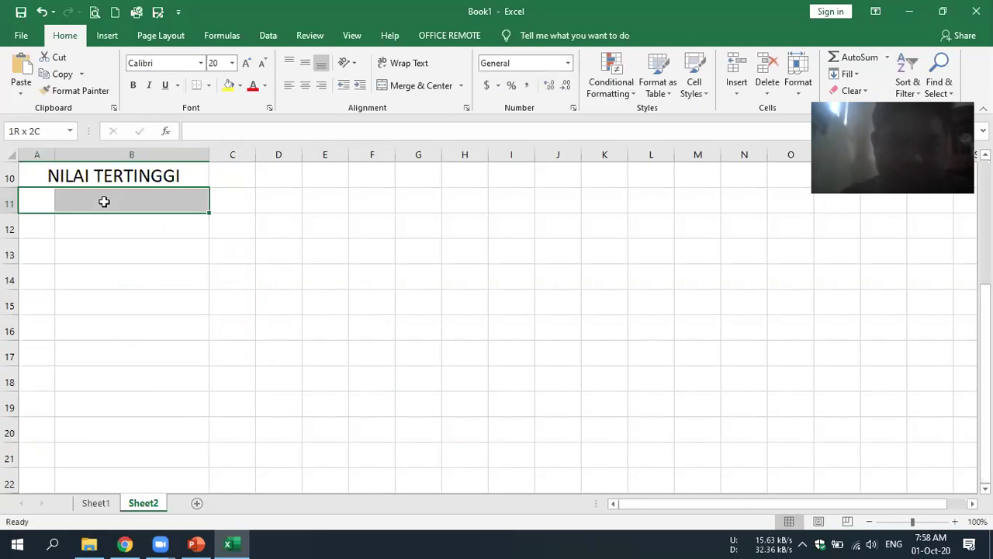
pyautogui.click(421, 85)
pyautogui.write('Ni')
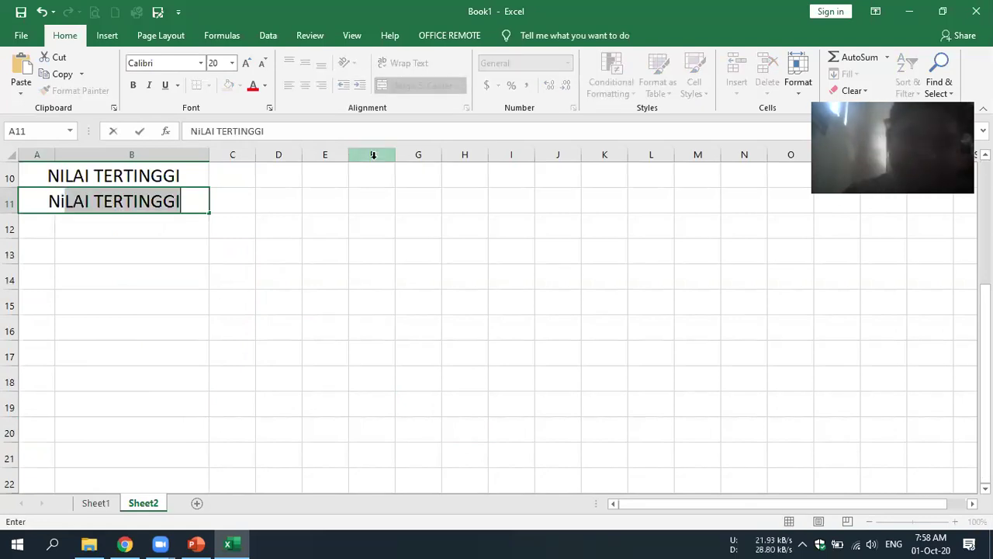
pyautogui.press('BackSpace')
pyautogui.press('BackSpace')
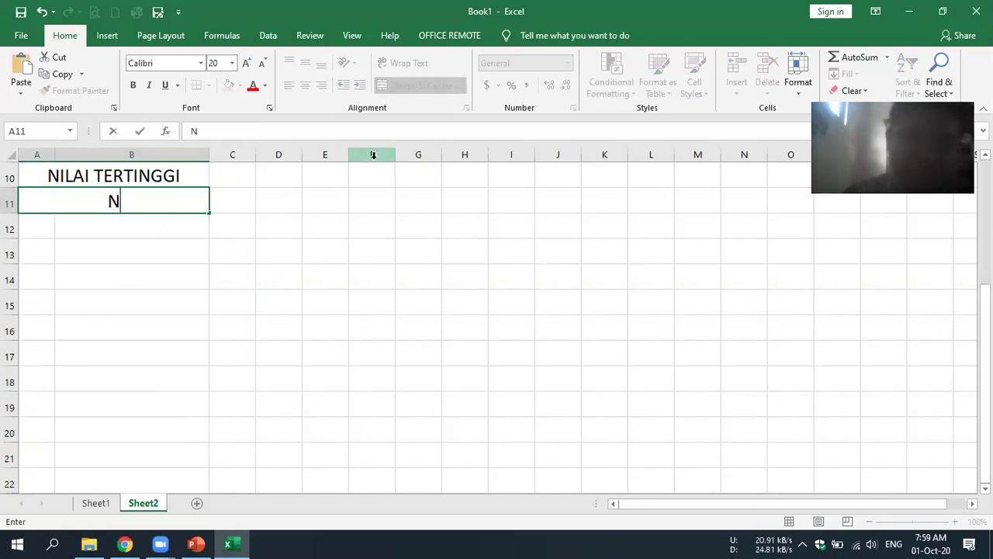
pyautogui.write('ILAI TERENDAH')
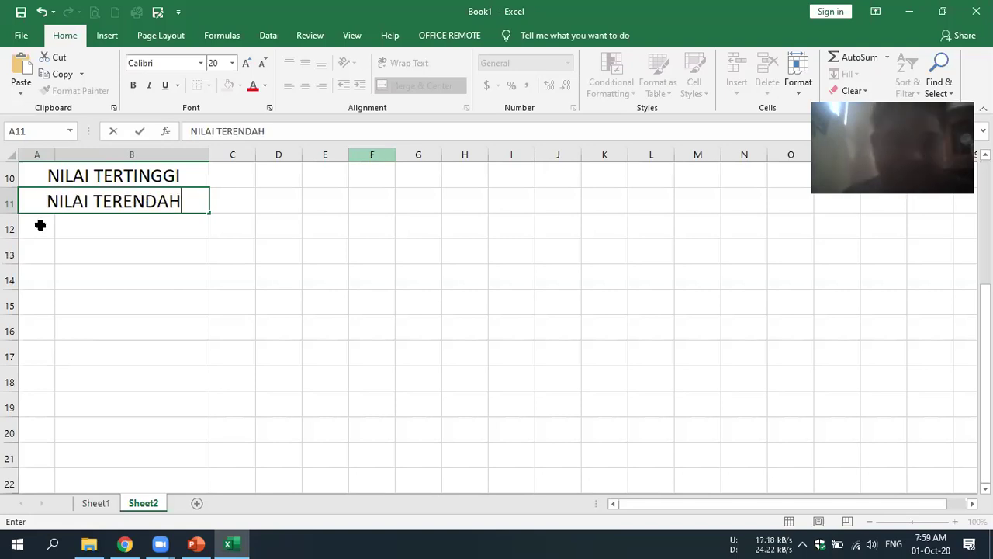
pyautogui.moveTo(40, 225); pyautogui.dragTo(132, 225)
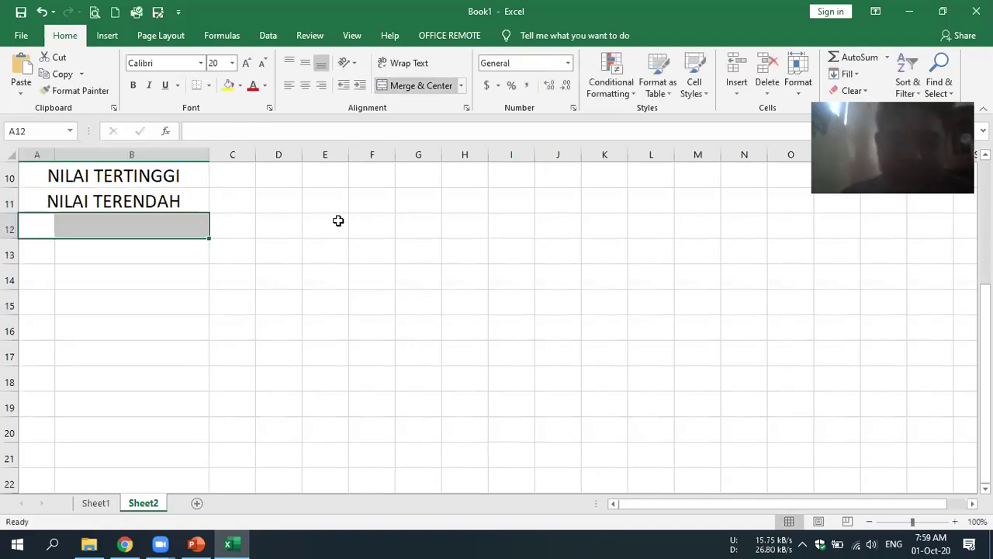
pyautogui.write('RAT')
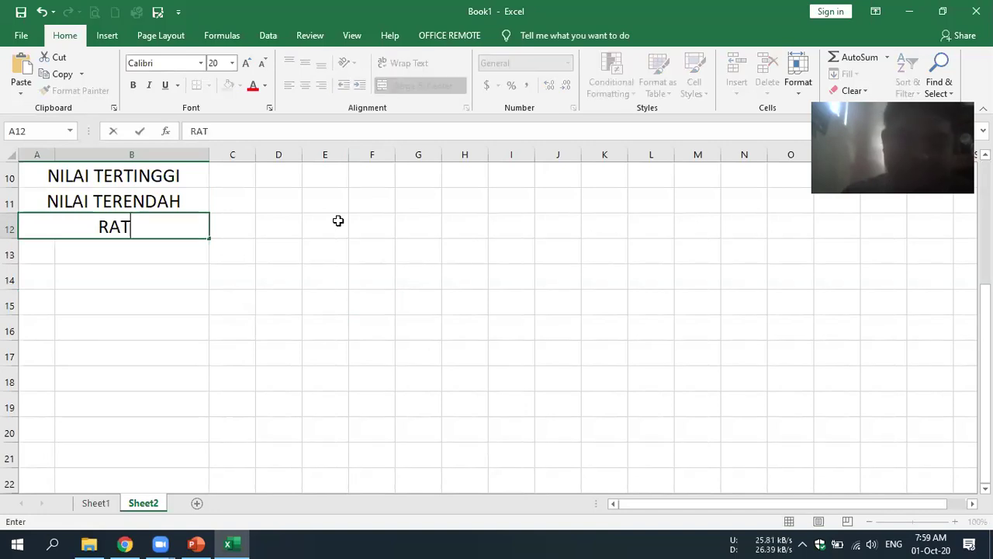
pyautogui.write('A-RATA')
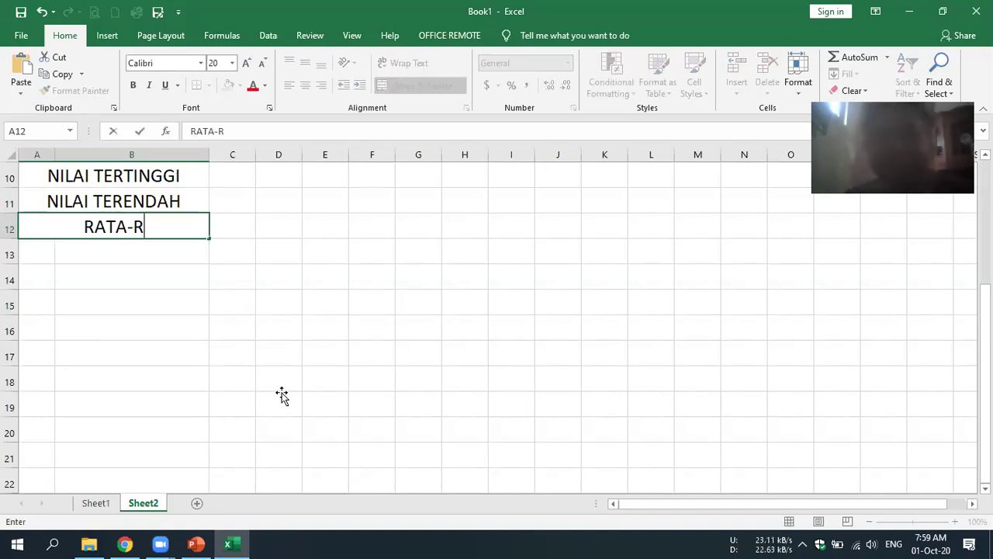
pyautogui.click(296, 343)
pyautogui.scroll(3, 287, 353)
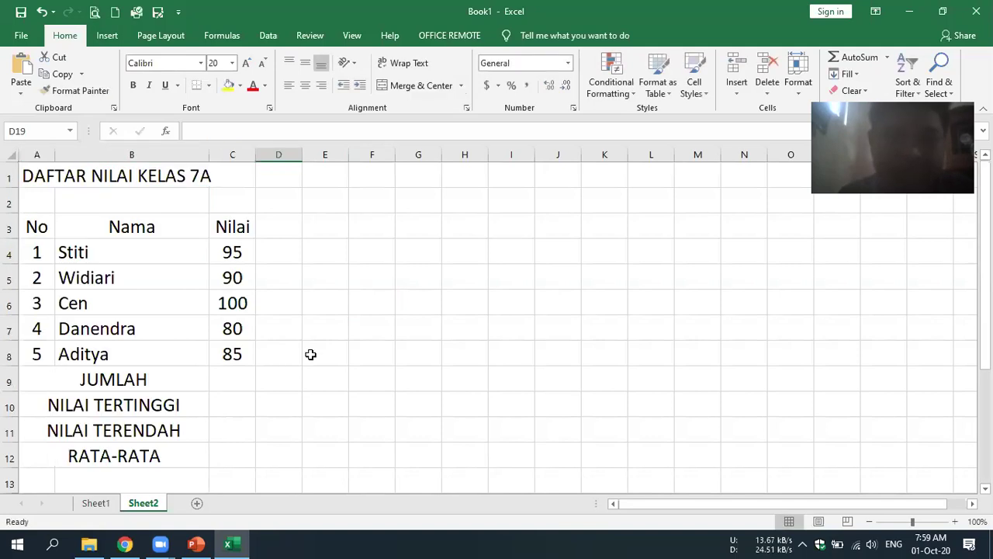
pyautogui.click(870, 522)
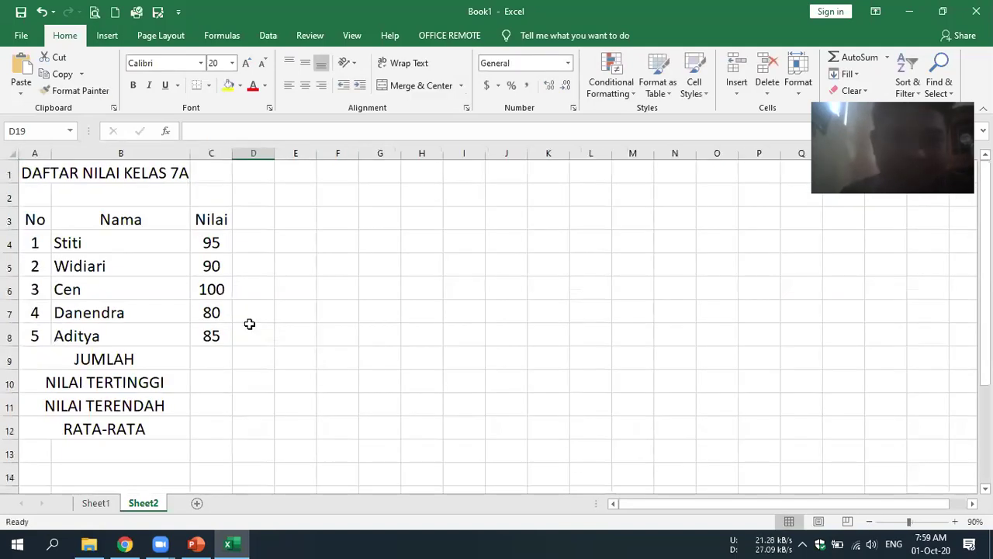
pyautogui.moveTo(211, 243); pyautogui.dragTo(211, 290)
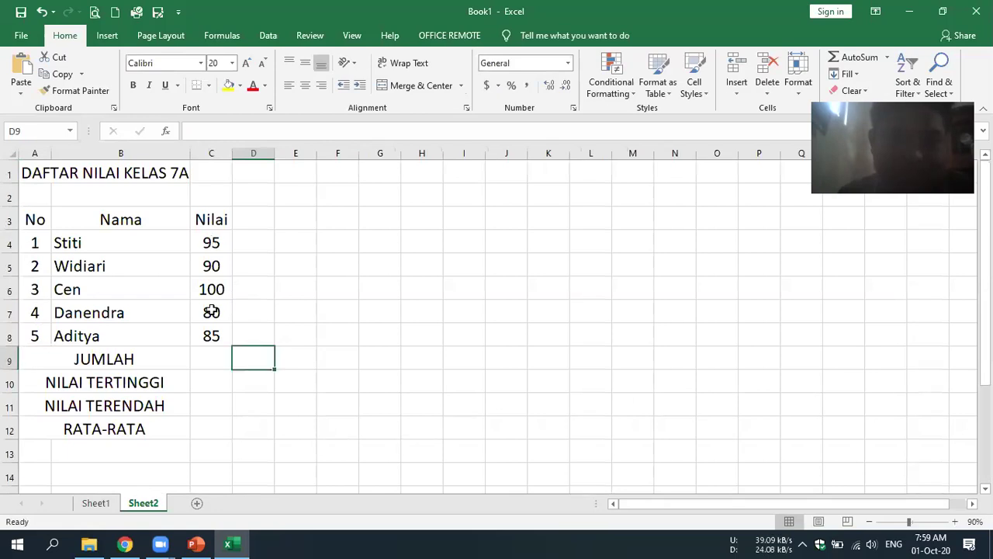
pyautogui.moveTo(211, 336); pyautogui.dragTo(211, 337)
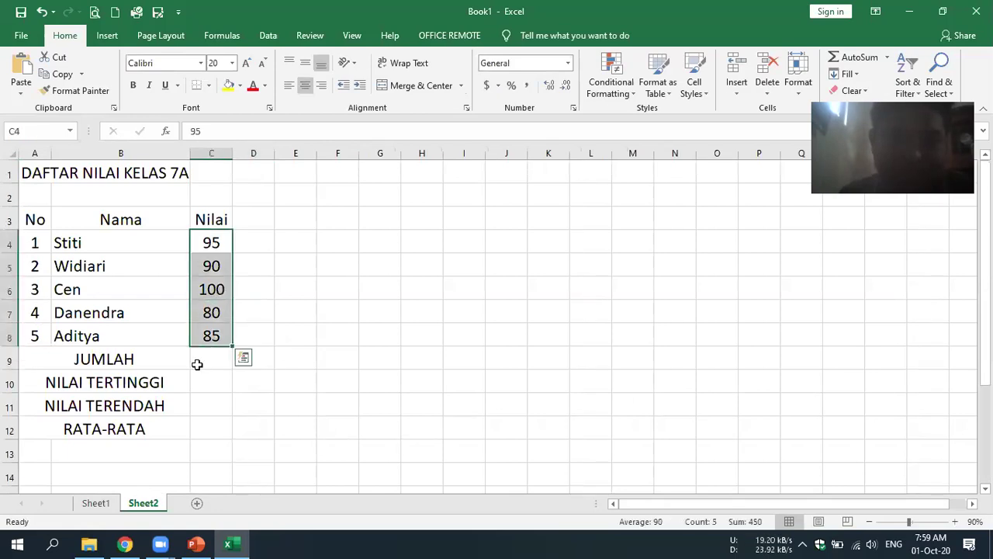
pyautogui.click(488, 337)
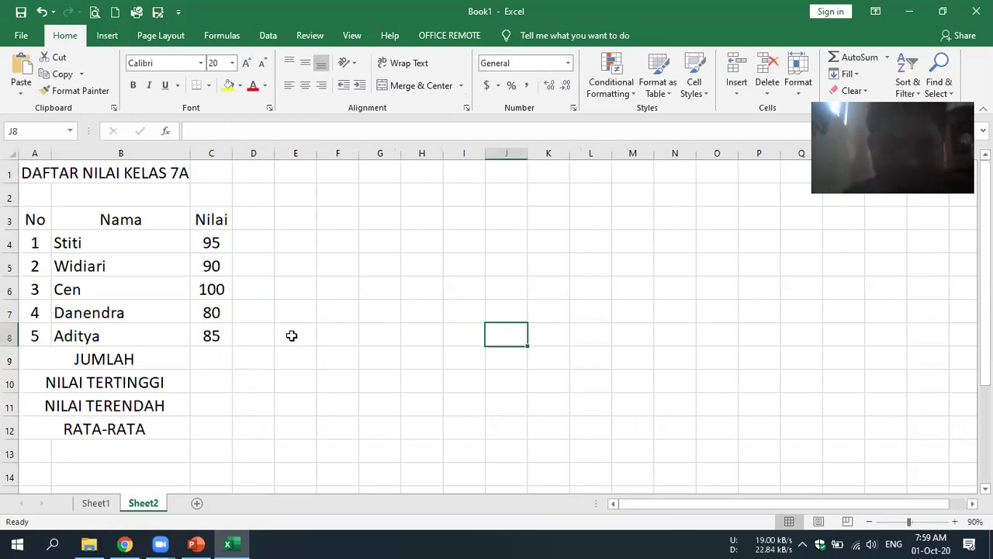
pyautogui.click(211, 357)
pyautogui.moveTo(35, 220); pyautogui.dragTo(221, 198)
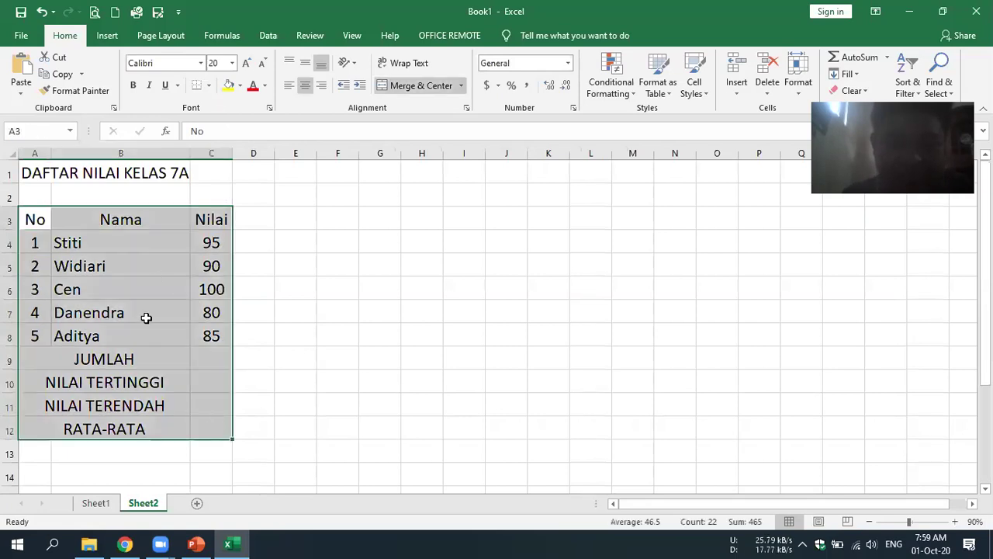
# - Apply All Borders to the grade table A3:C12
pyautogui.click(209, 85)
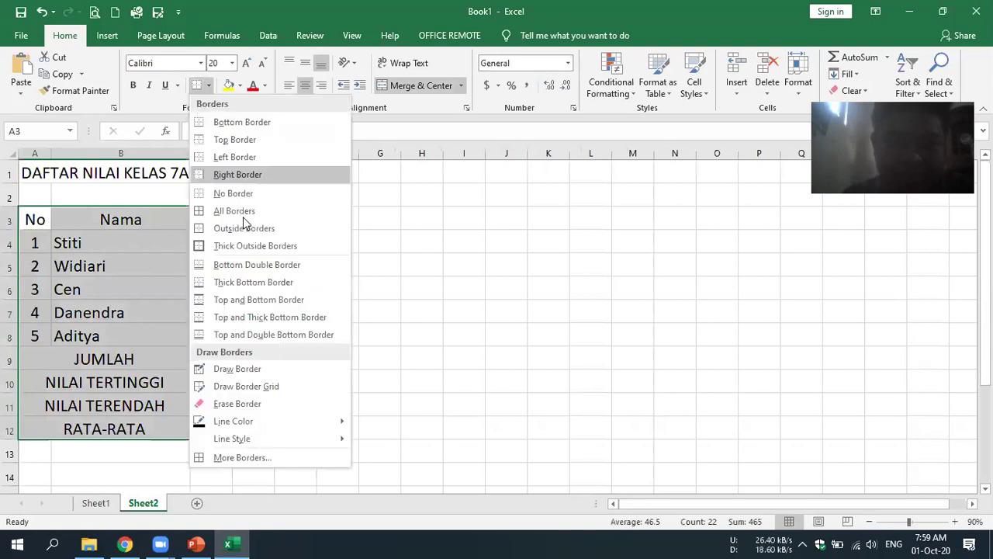
pyautogui.click(198, 94)
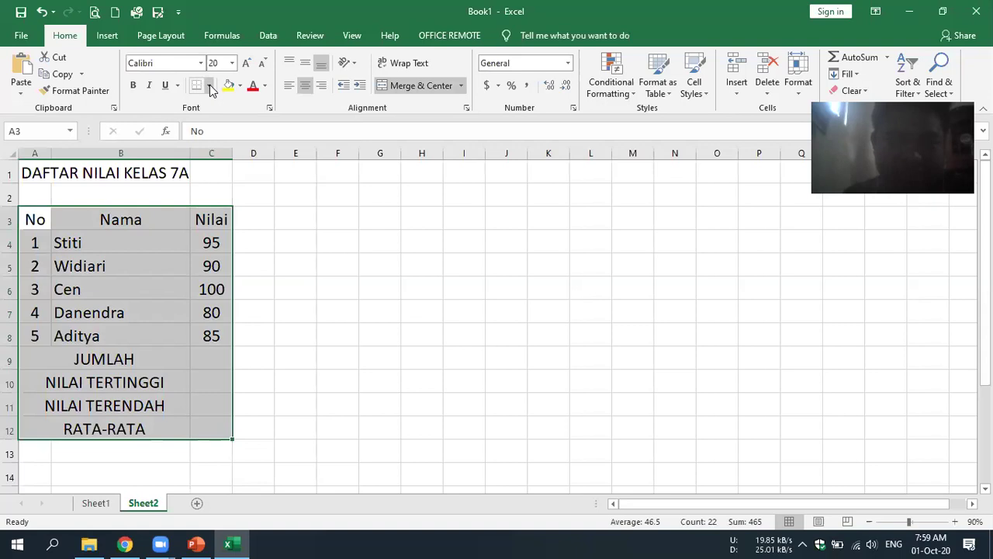
pyautogui.click(208, 86)
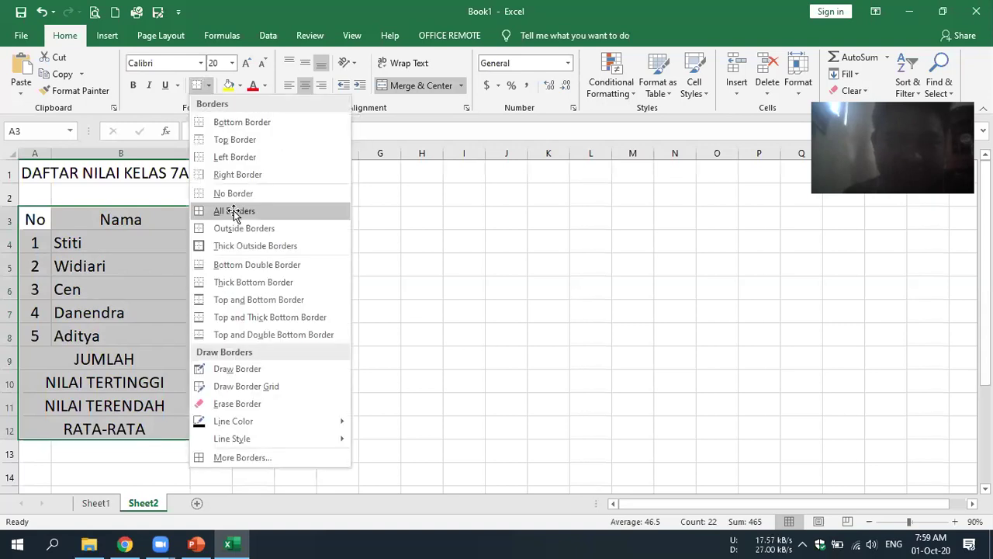
pyautogui.click(234, 211)
pyautogui.click(379, 334)
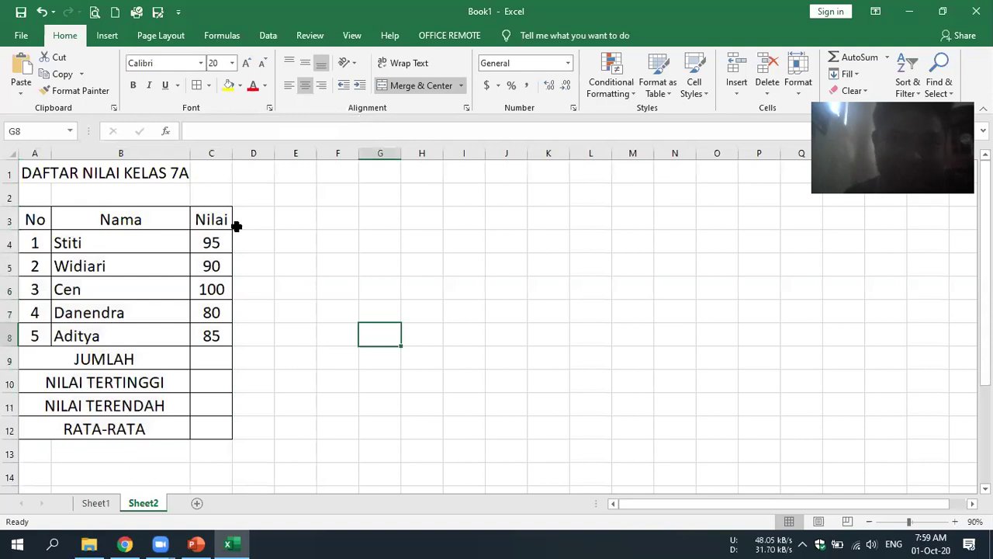
# - Widen column C to 11.57 and check the formula slide in PowerPoint
pyautogui.moveTo(233, 153); pyautogui.dragTo(249, 153)
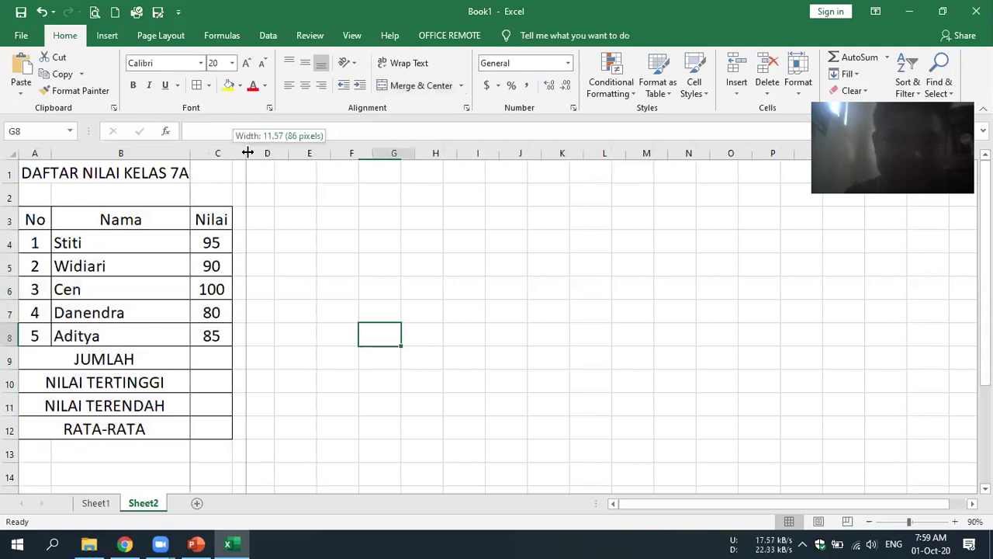
pyautogui.click(485, 361)
pyautogui.click(228, 359)
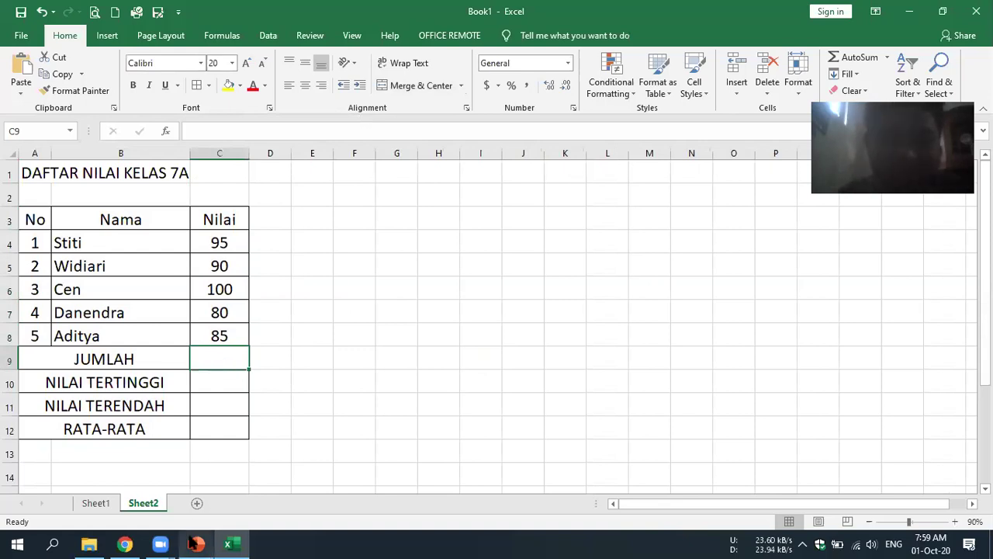
pyautogui.hotkey('alt', 'Tab')
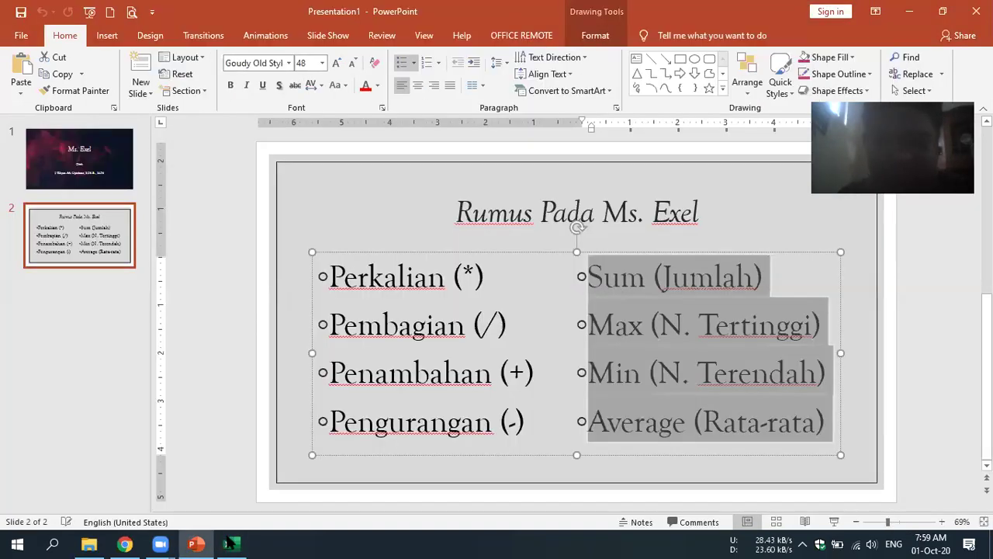
pyautogui.hotkey('alt', 'Tab')
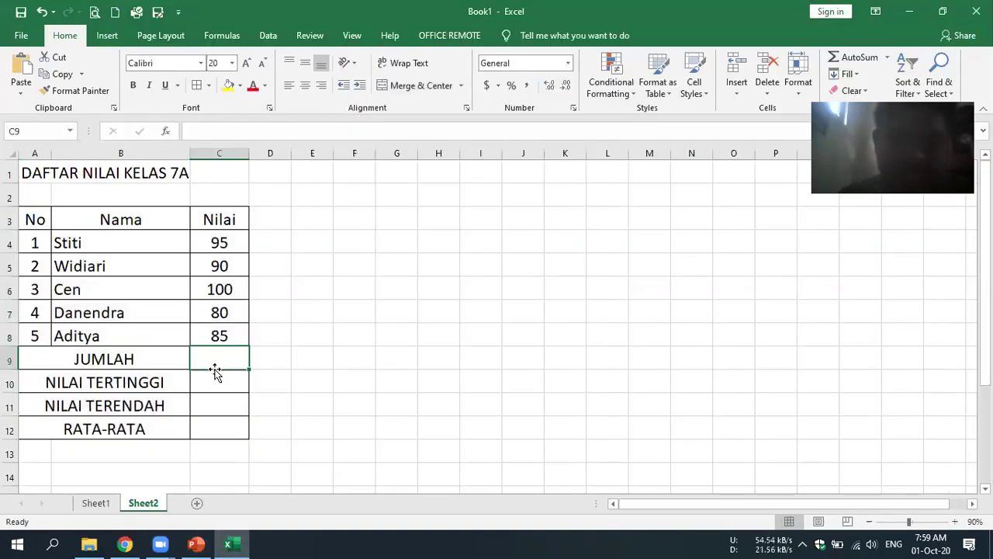
# - Enter =SUM(C4:C8) in C9 so the JUMLAH total reads 450
pyautogui.write('=SUM')
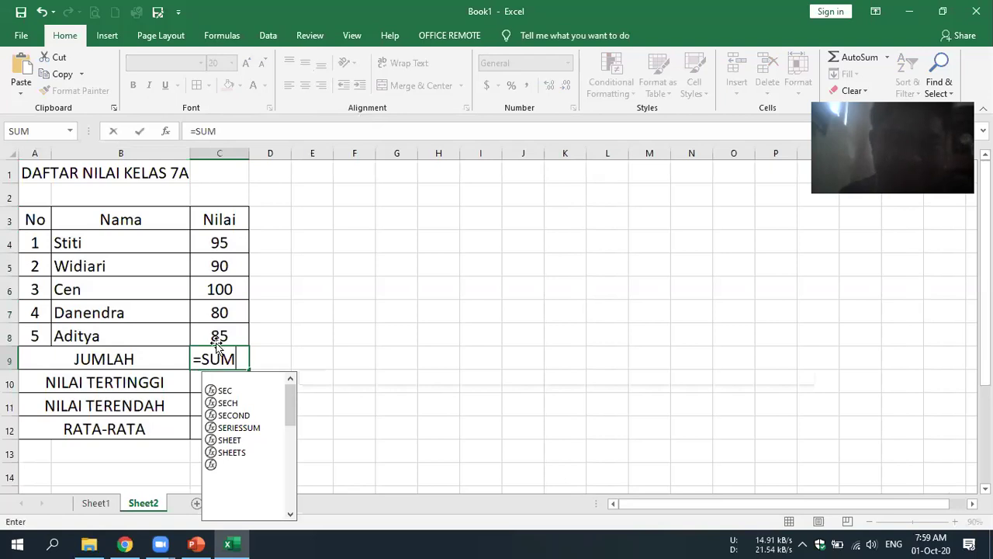
pyautogui.write('(')
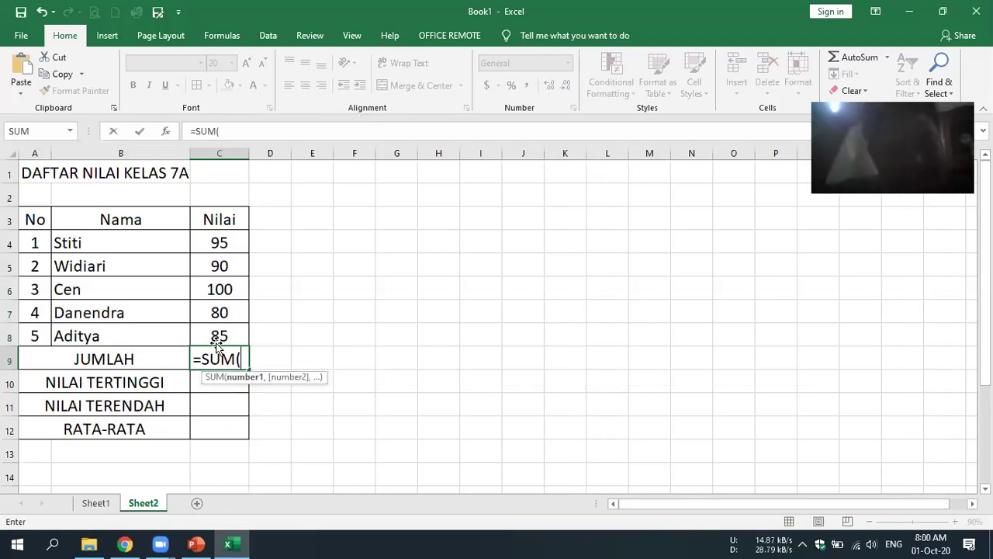
pyautogui.click(205, 244)
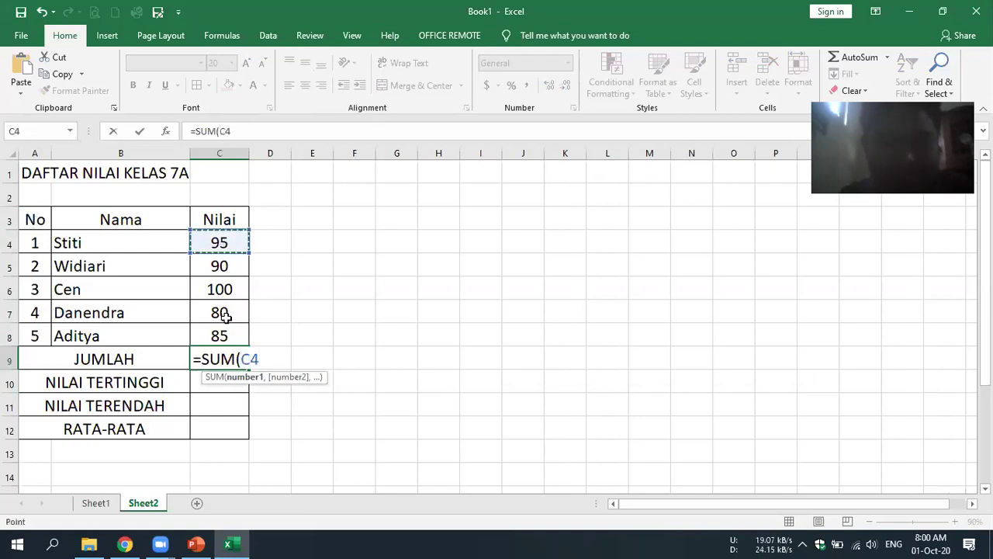
pyautogui.moveTo(219, 243); pyautogui.dragTo(220, 336)
pyautogui.moveTo(219, 242); pyautogui.dragTo(217, 242)
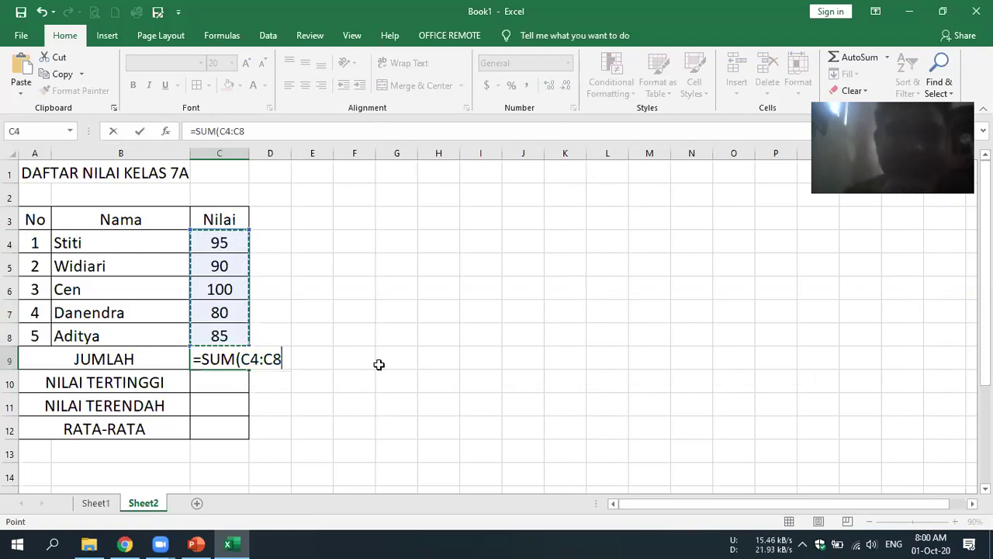
pyautogui.press('Up')
pyautogui.press('Right')
pyautogui.press('Right')
pyautogui.press('Right')
pyautogui.press('Right')
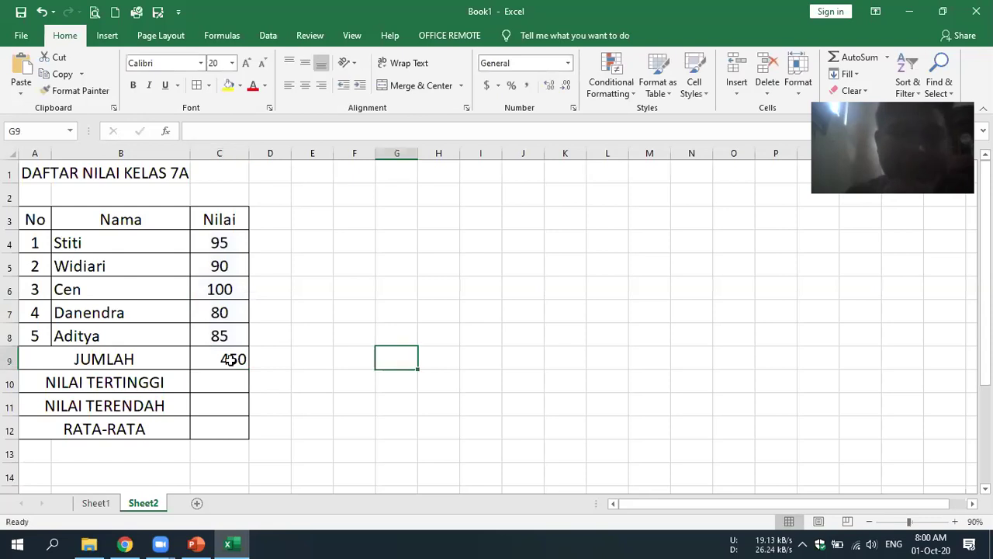
pyautogui.press('Left')
pyautogui.press('Left')
pyautogui.press('Left')
pyautogui.press('Left')
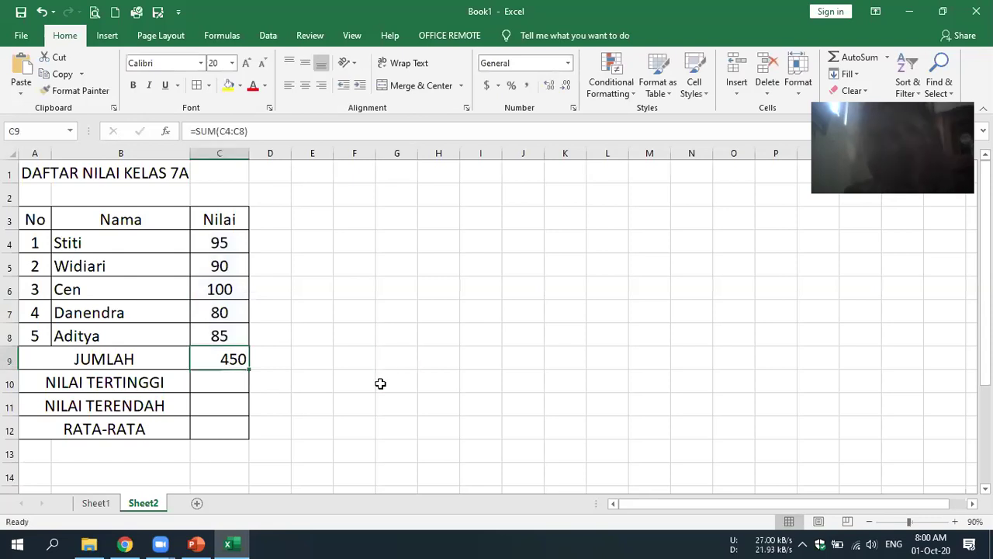
pyautogui.click(380, 383)
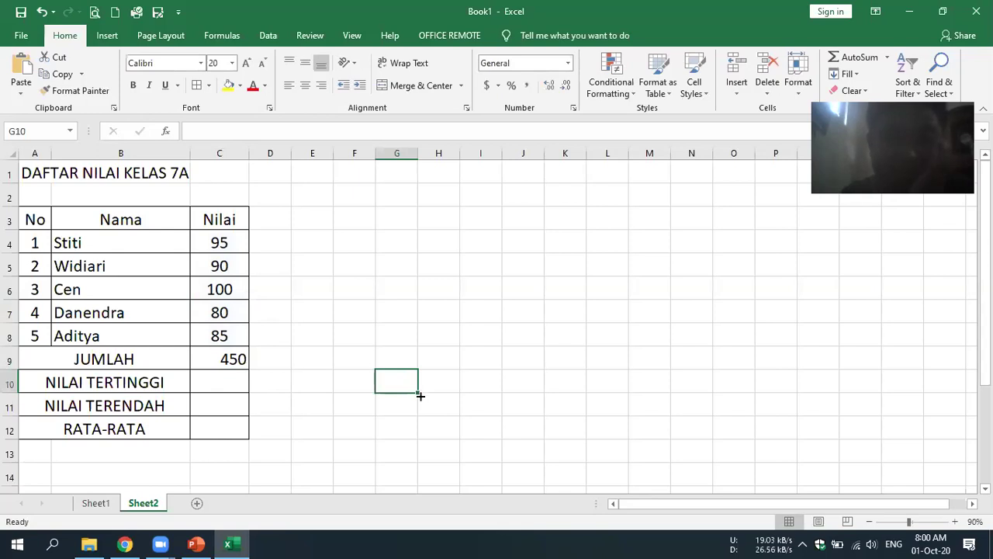
pyautogui.click(229, 383)
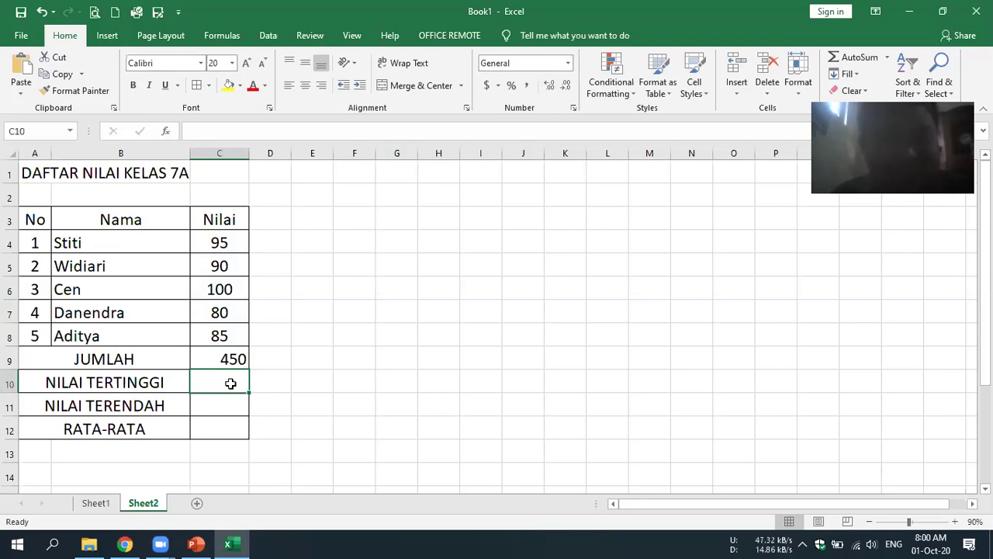
pyautogui.press('Right')
pyautogui.press('Right')
pyautogui.press('Right')
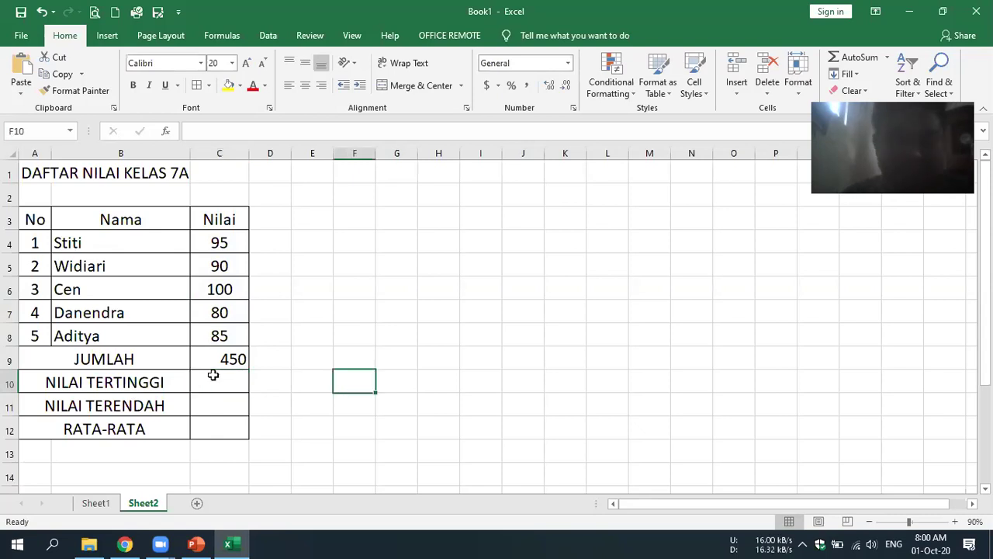
pyautogui.press('Left')
pyautogui.press('Left')
pyautogui.press('Left')
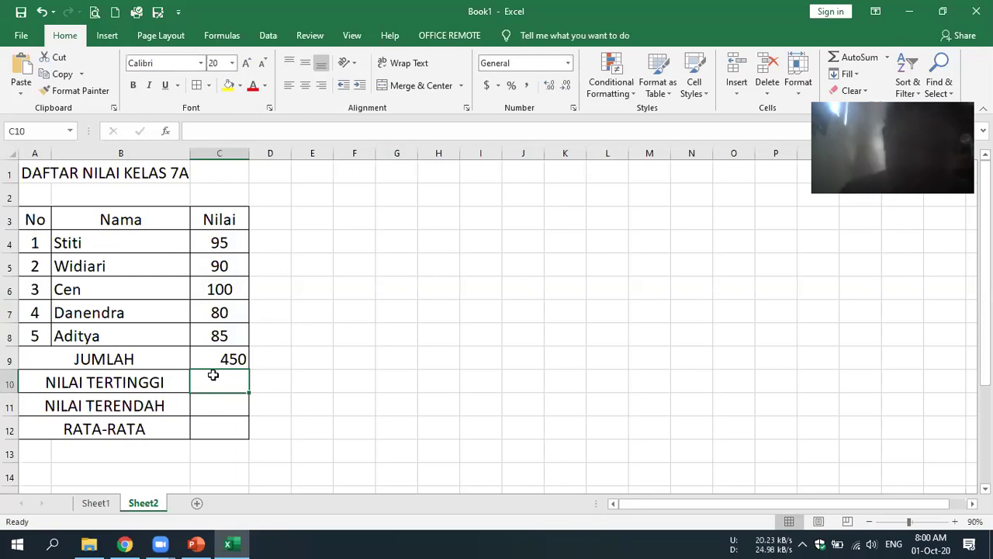
pyautogui.click(196, 544)
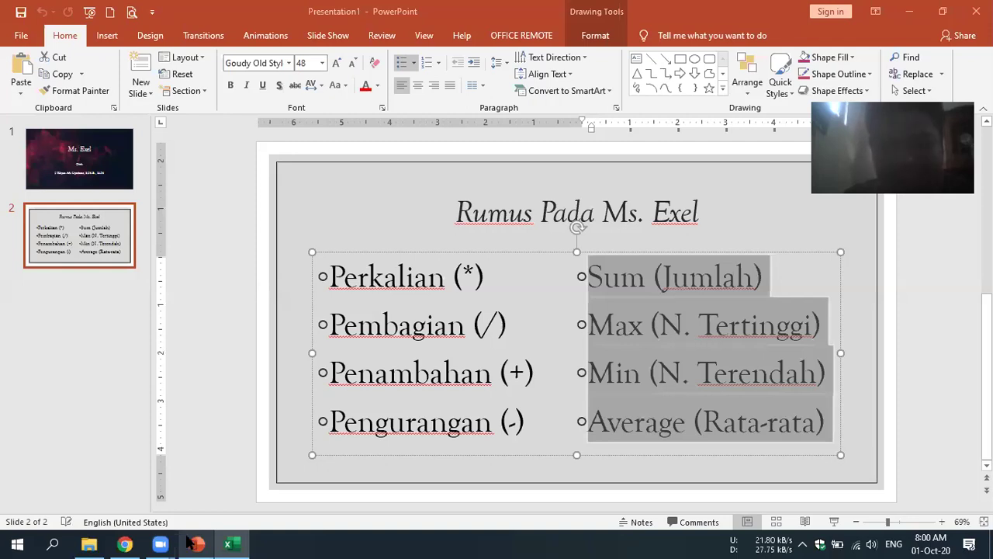
pyautogui.hotkey('alt', 'Tab')
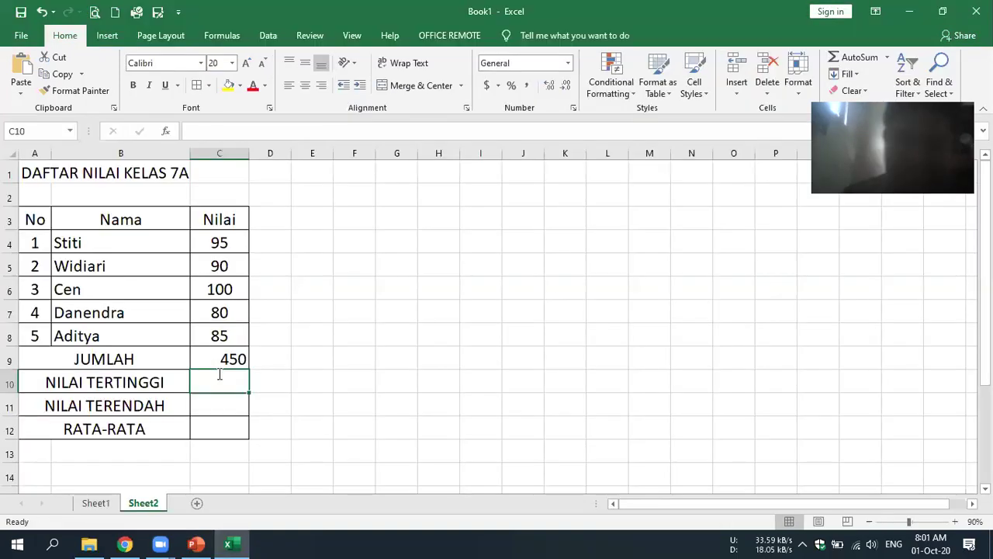
# - Enter =MAX(C4:C8) in C10 so NILAI TERTINGGI shows 100
pyautogui.write('=')
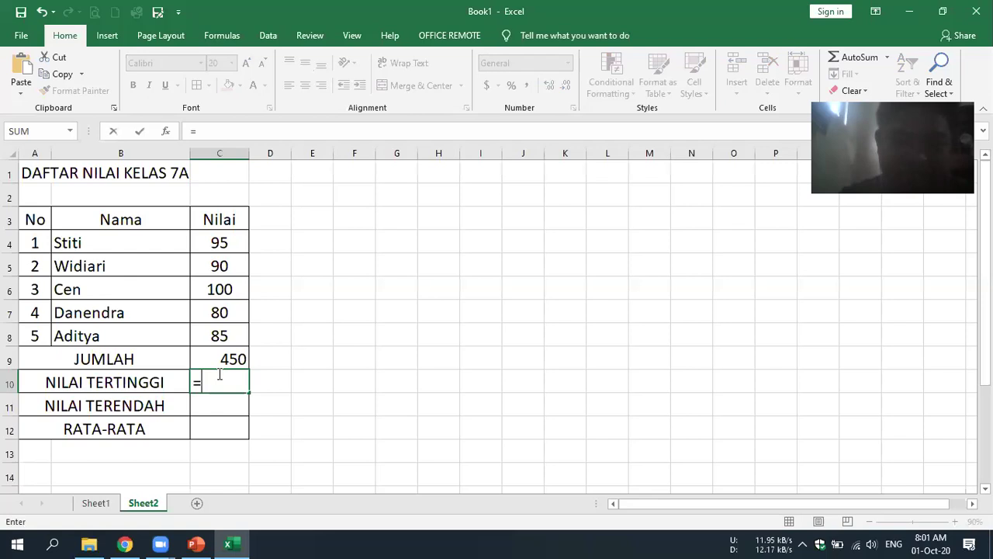
pyautogui.write('MA')
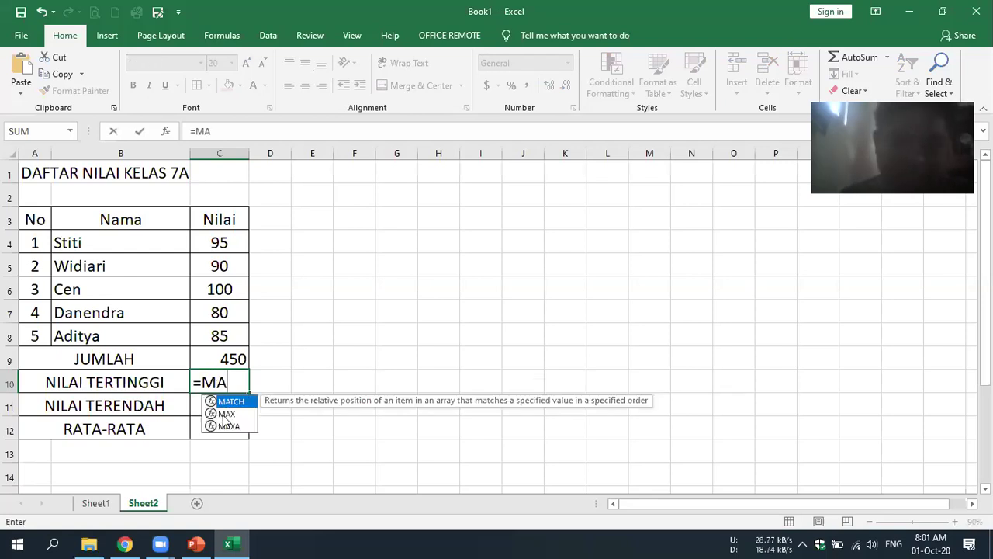
pyautogui.write('X(')
pyautogui.click(222, 242)
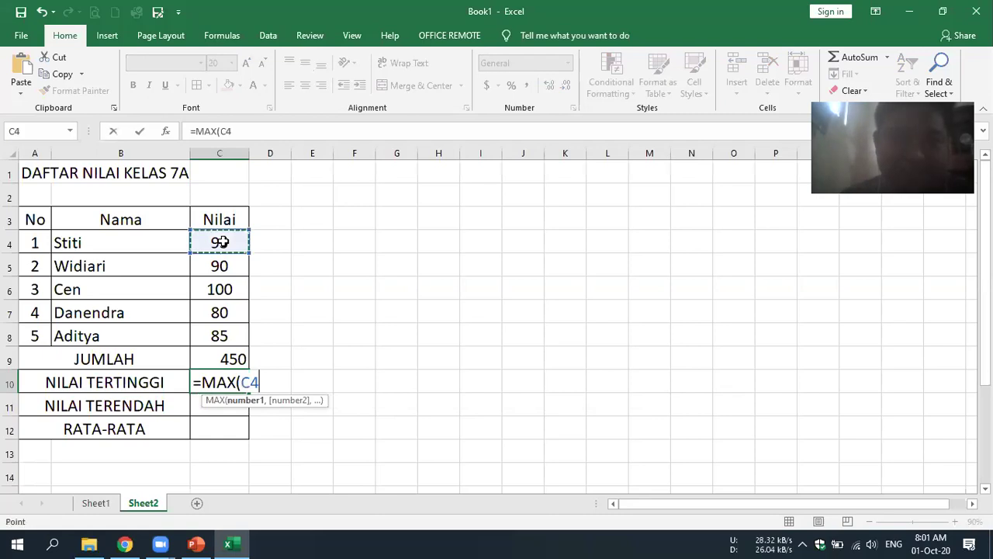
pyautogui.moveTo(221, 266); pyautogui.dragTo(226, 335)
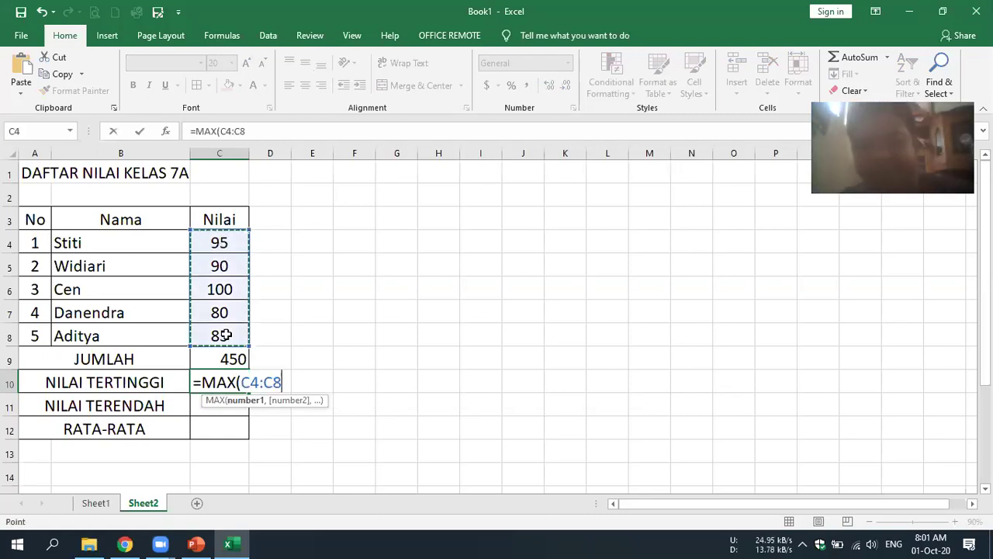
pyautogui.press('Return')
pyautogui.click(439, 357)
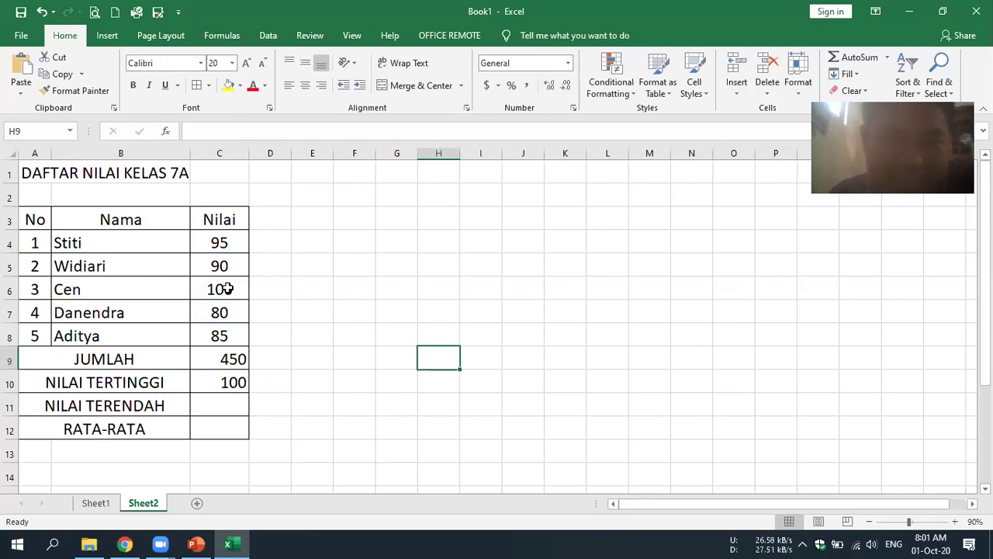
pyautogui.click(219, 401)
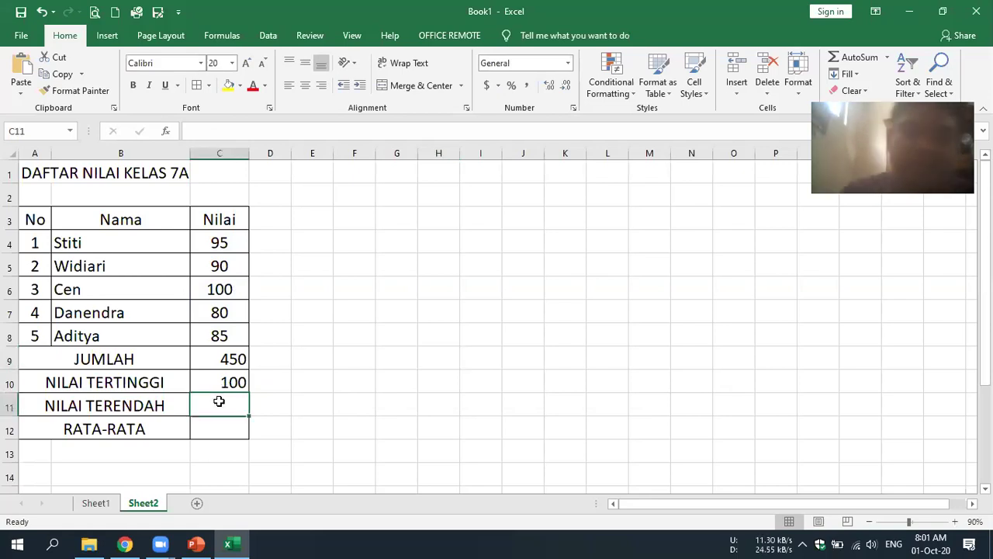
# - Enter =MIN(C4:C8) in C11 so NILAI TERENDAH shows 80
pyautogui.write('=')
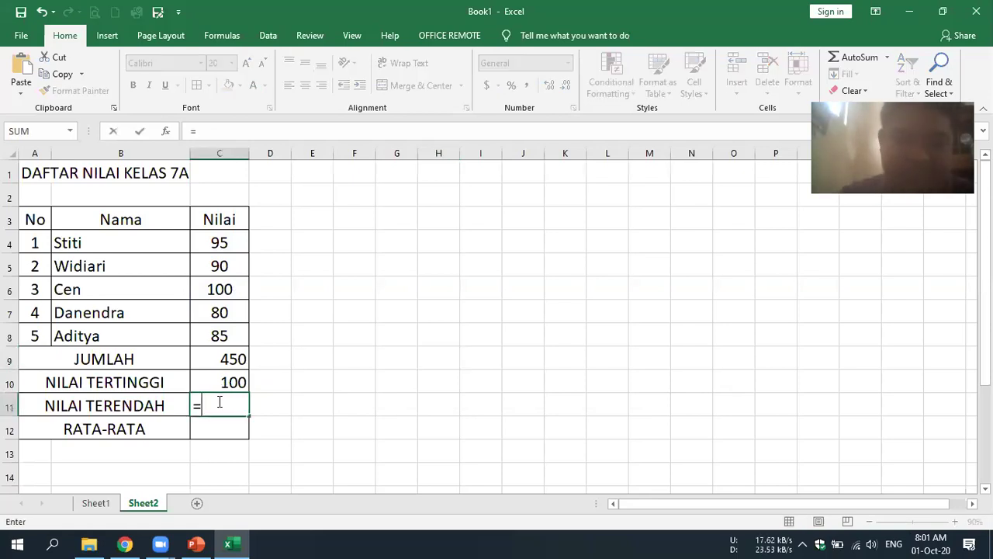
pyautogui.write('MIN')
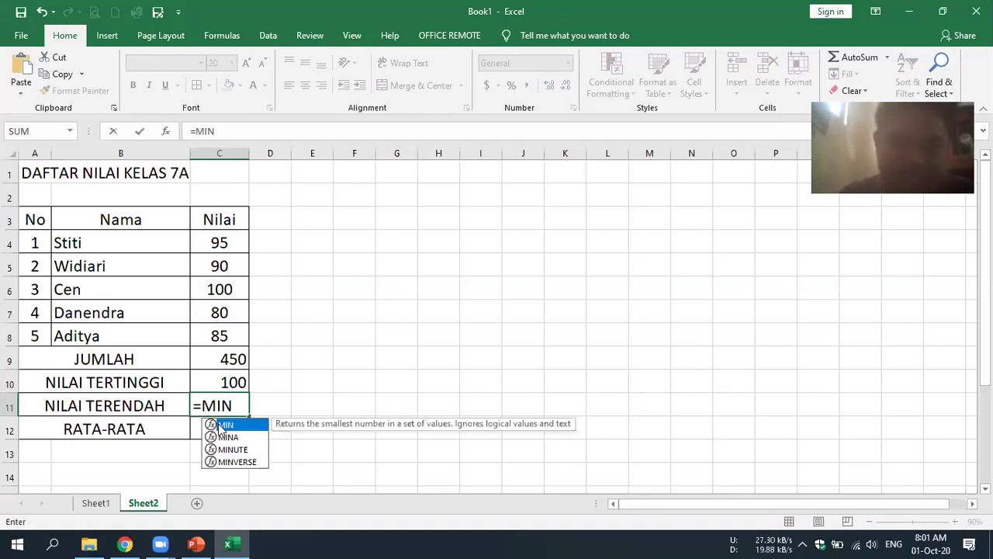
pyautogui.write('(')
pyautogui.click(220, 243)
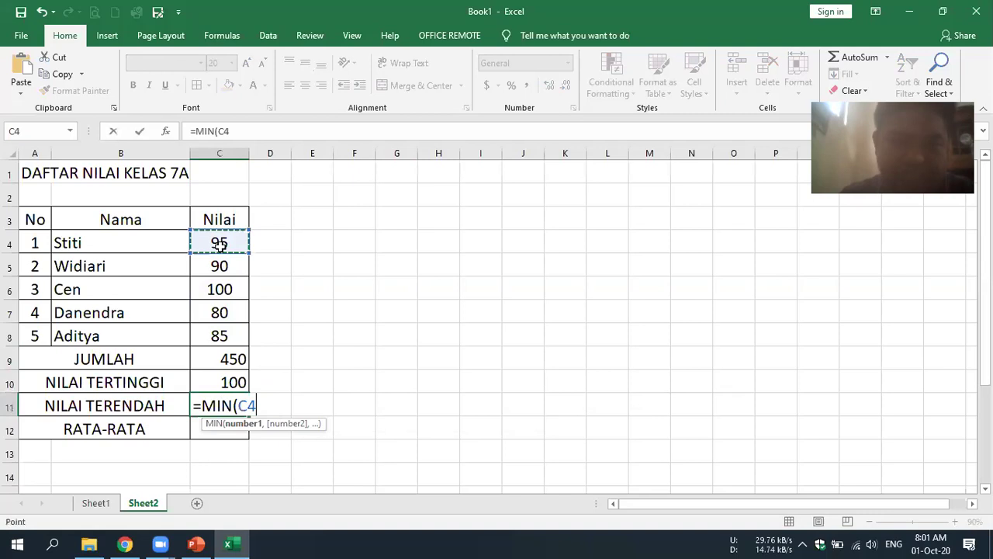
pyautogui.keyDown('shift'); pyautogui.click(241, 336); pyautogui.keyUp('shift')
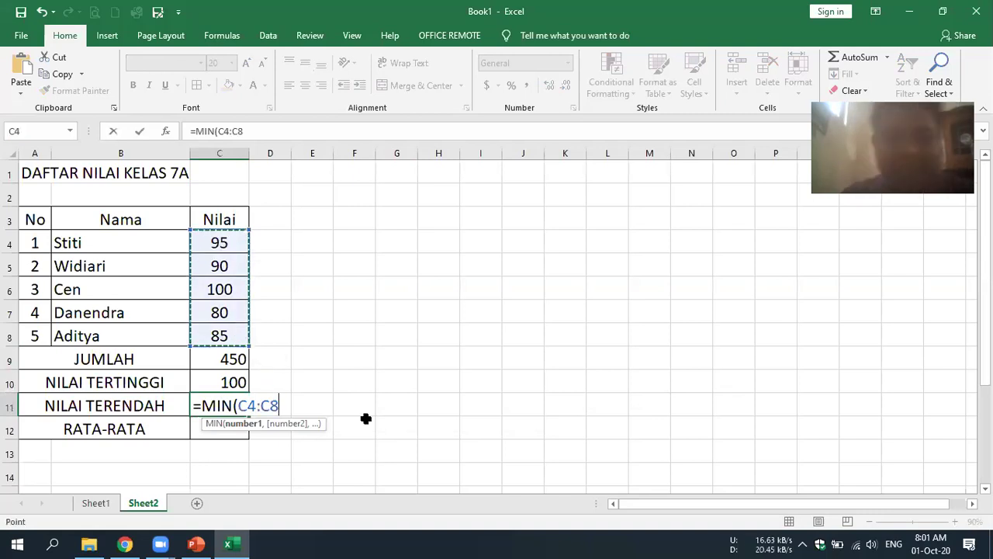
pyautogui.press('Return')
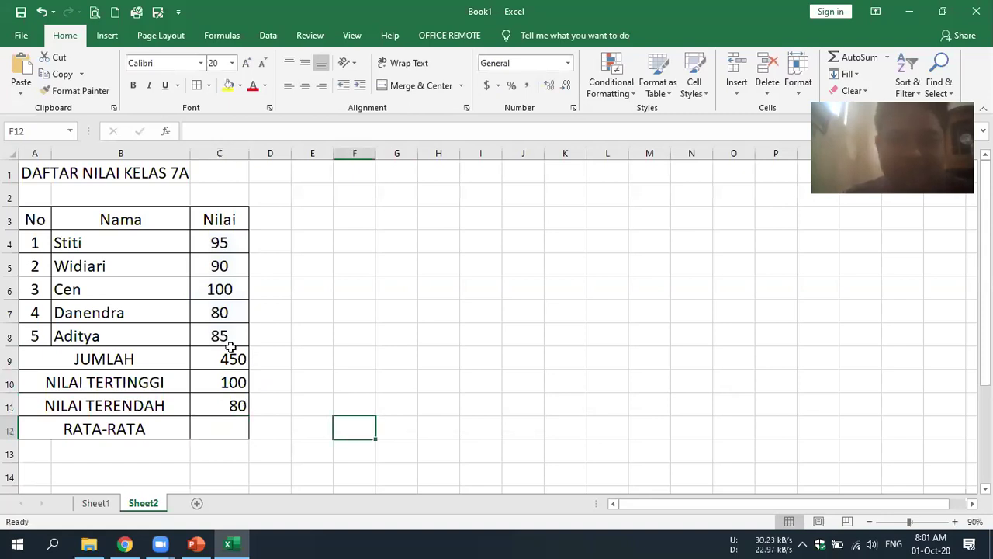
pyautogui.press('Left')
pyautogui.press('Left')
pyautogui.press('Left')
pyautogui.press('Up')
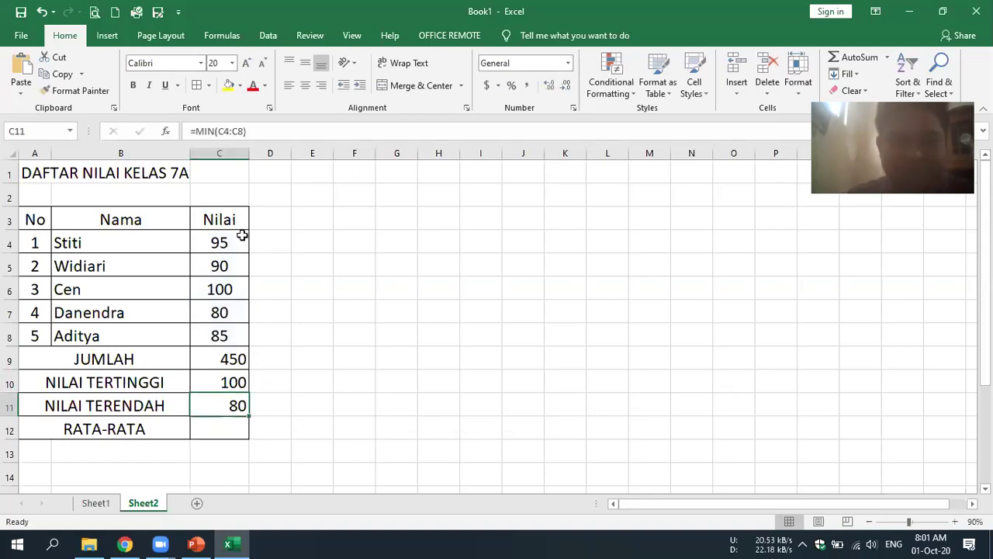
pyautogui.click(229, 313)
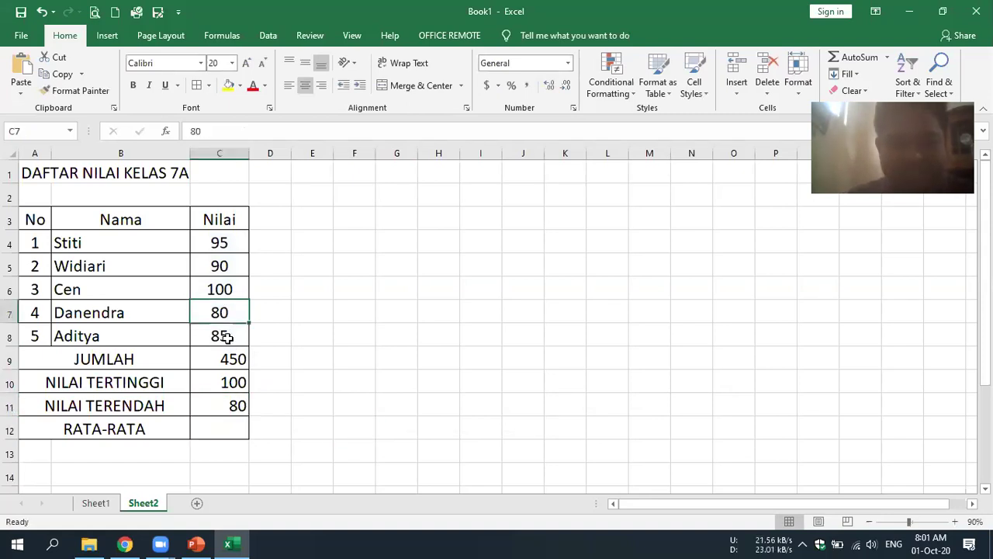
pyautogui.press('Right')
pyautogui.press('Right')
pyautogui.press('Right')
# - Enter =AVERAGE(C4:C8) in C12, via autocomplete, so RATA-RATA shows 90
pyautogui.click(220, 431)
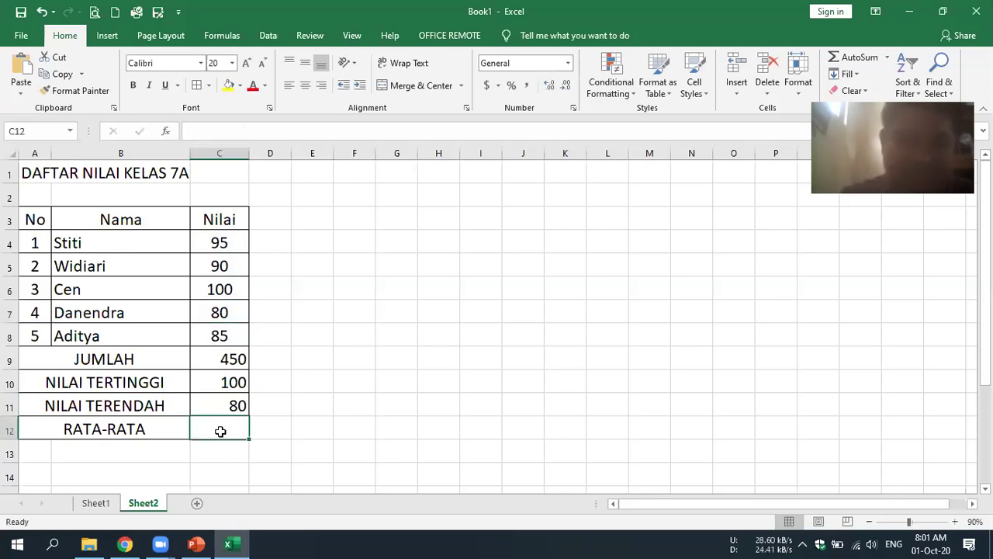
pyautogui.write('=')
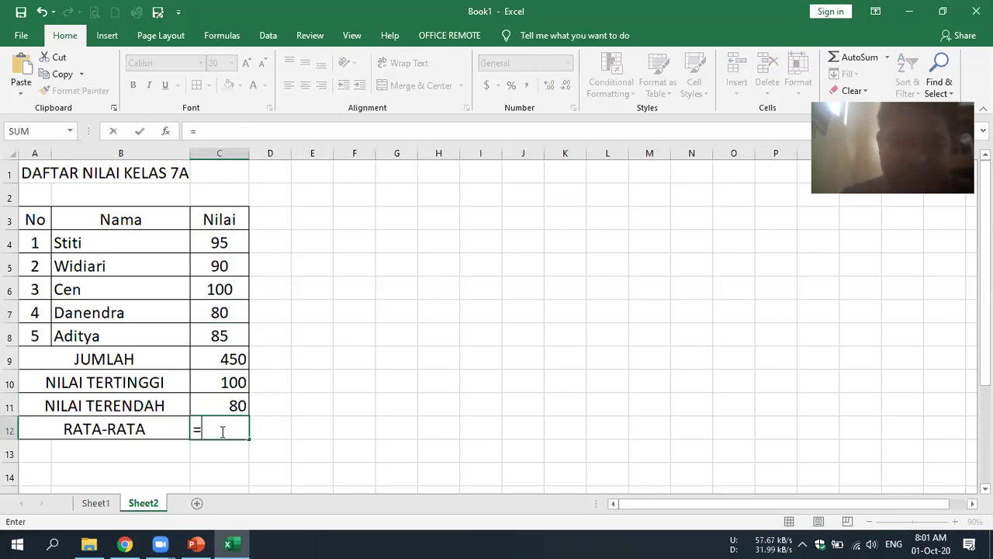
pyautogui.write('Av')
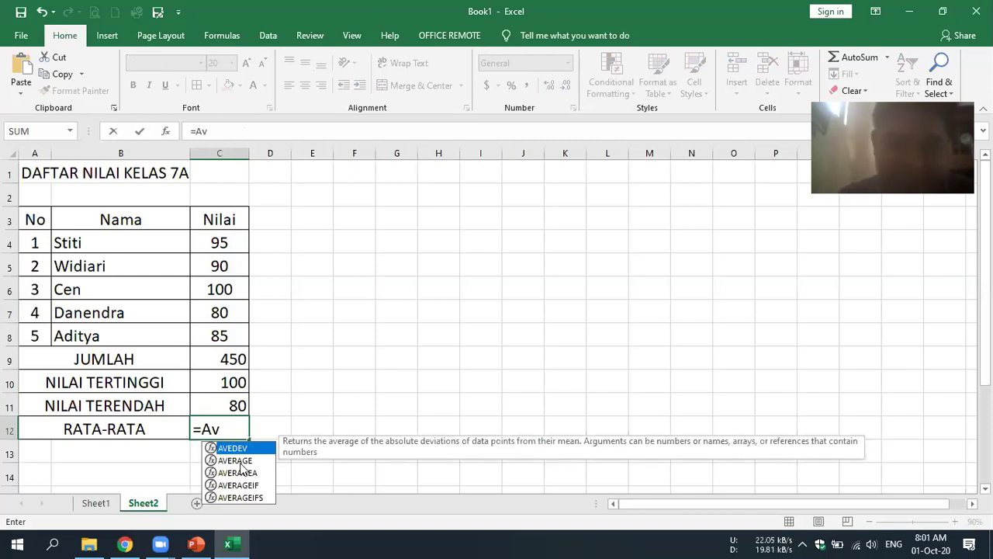
pyautogui.press('Down')
pyautogui.press('Tab')
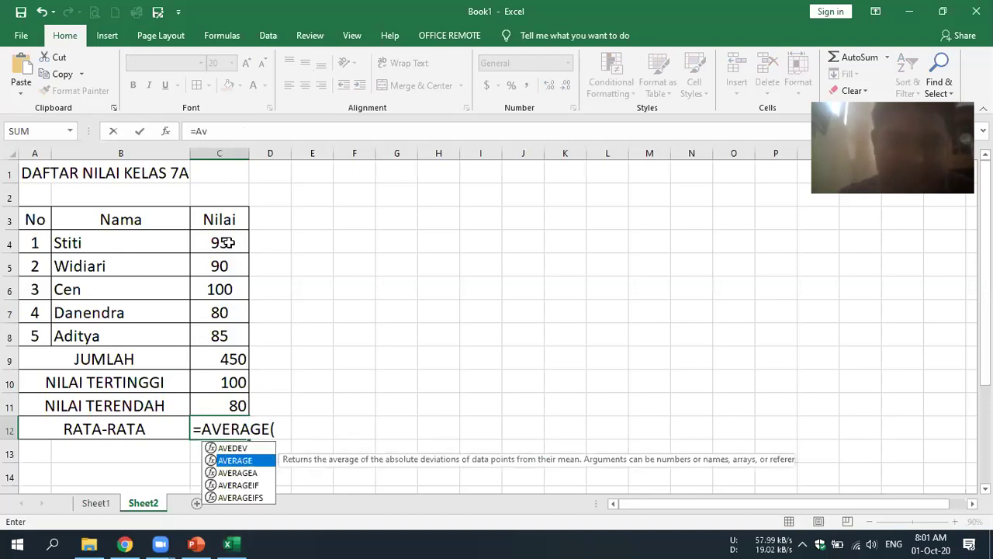
pyautogui.moveTo(225, 242); pyautogui.dragTo(221, 335)
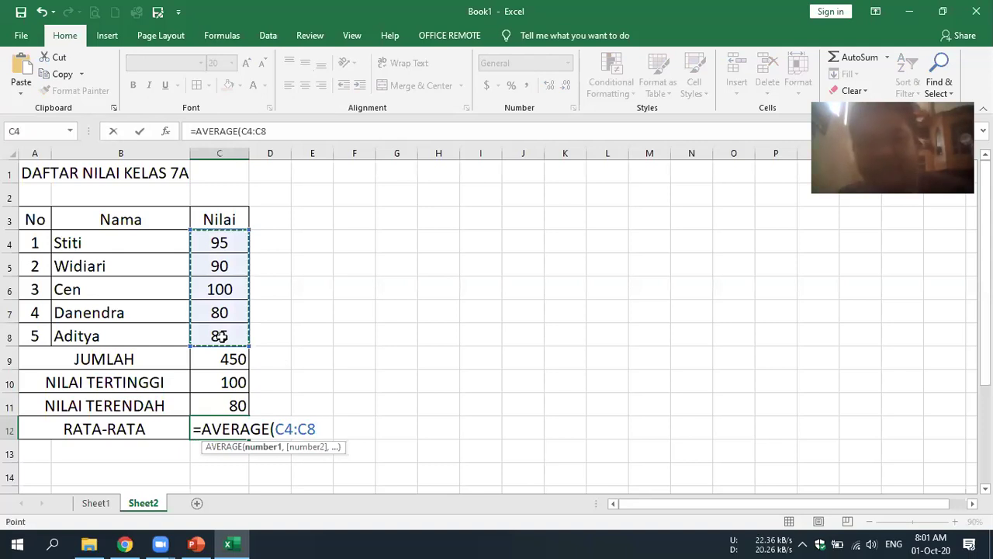
pyautogui.press('Return')
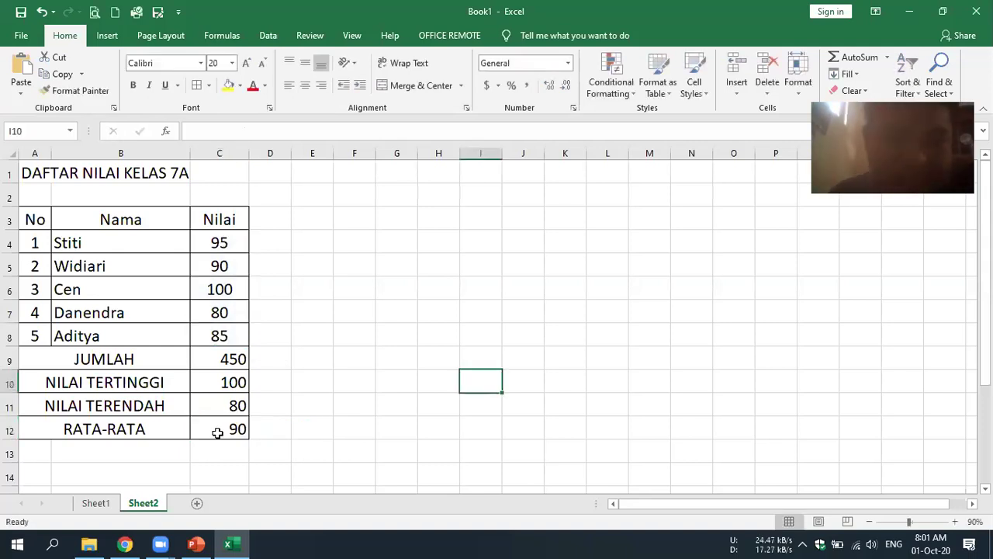
pyautogui.moveTo(220, 242); pyautogui.dragTo(220, 336)
pyautogui.click(556, 349)
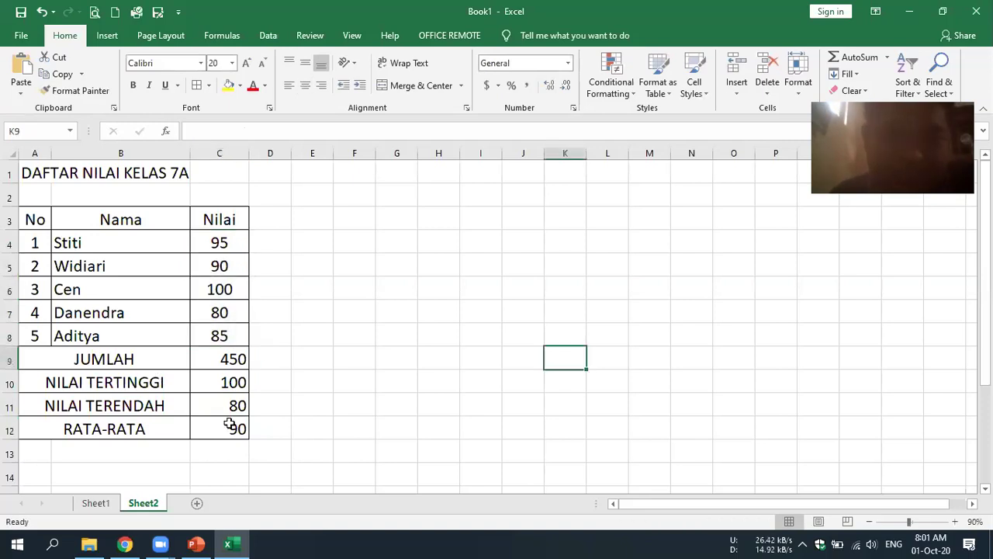
pyautogui.moveTo(230, 358); pyautogui.dragTo(229, 405)
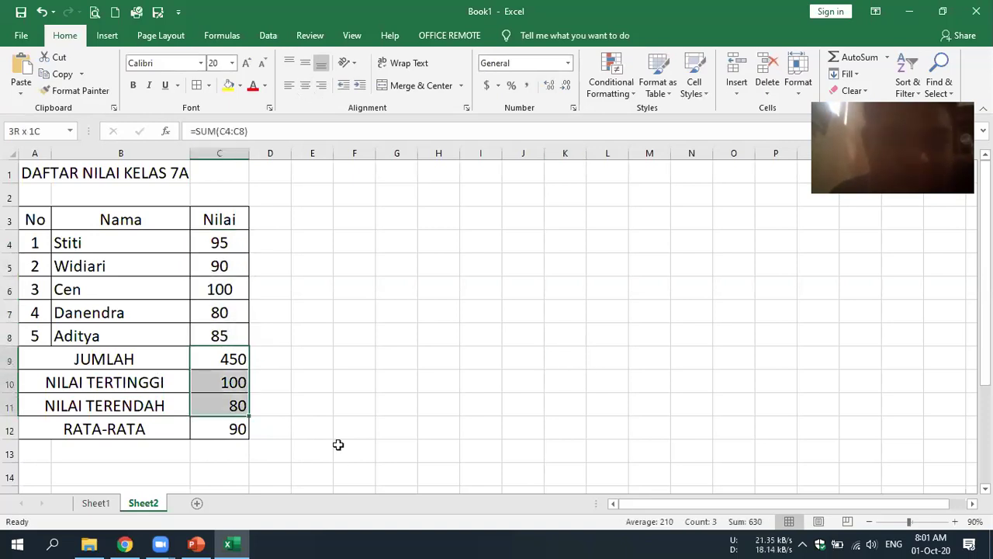
# - Select the title and header rows and apply a light orange Fill Color
pyautogui.click(438, 428)
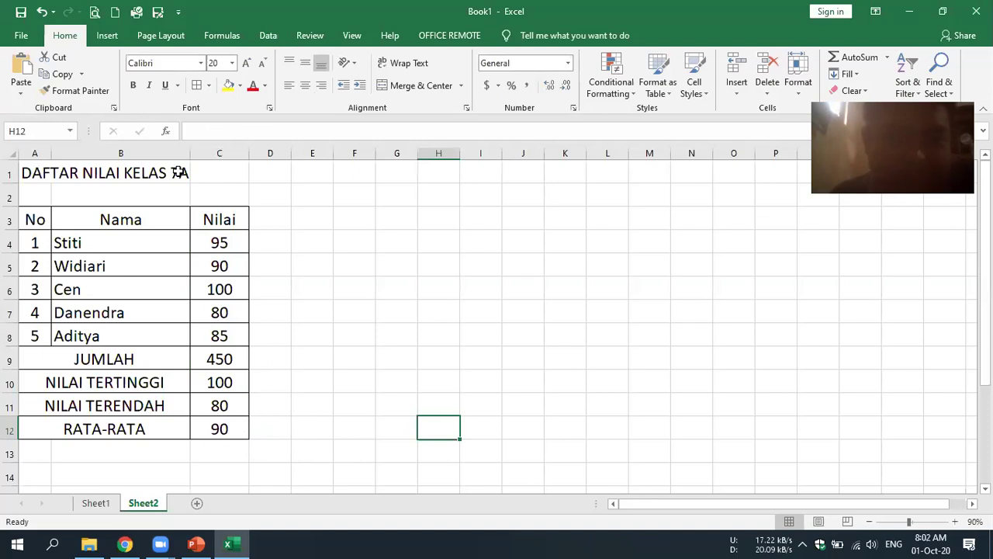
pyautogui.moveTo(34, 173); pyautogui.dragTo(200, 171)
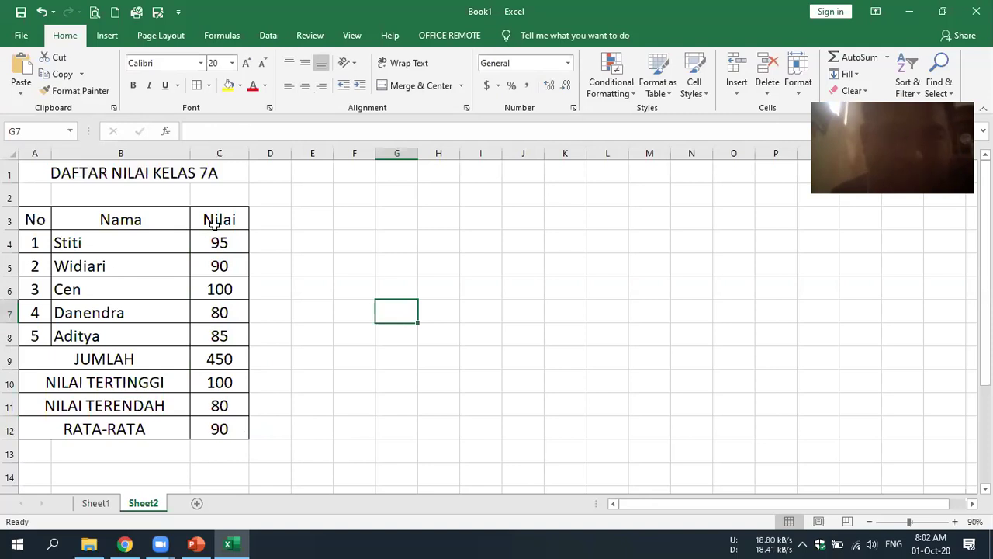
pyautogui.moveTo(34, 220); pyautogui.dragTo(219, 220)
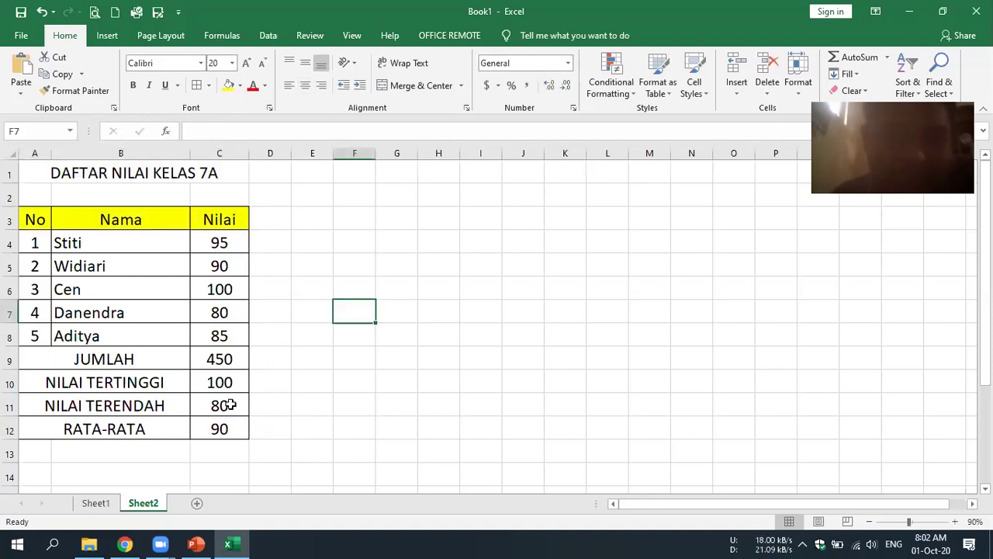
pyautogui.click(240, 86)
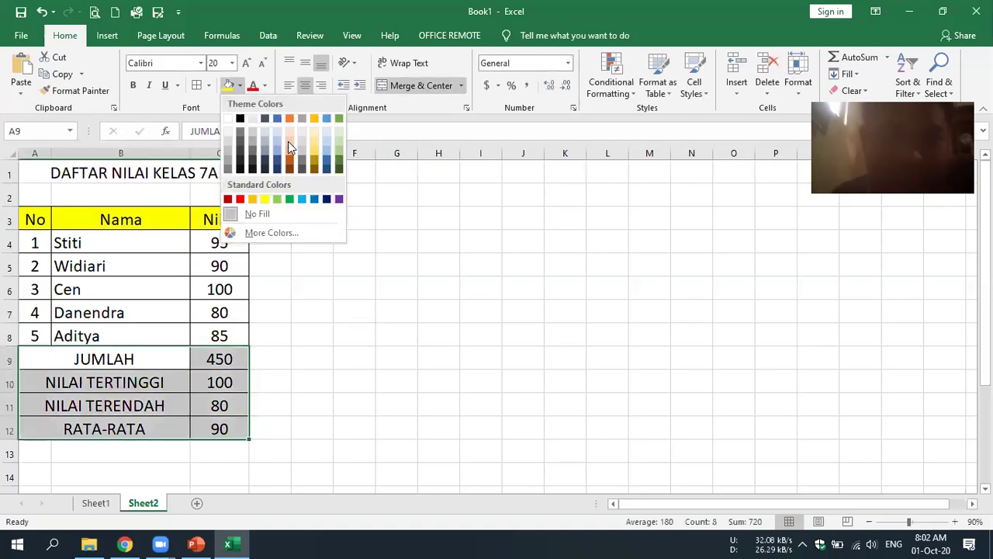
pyautogui.click(288, 141)
pyautogui.click(483, 349)
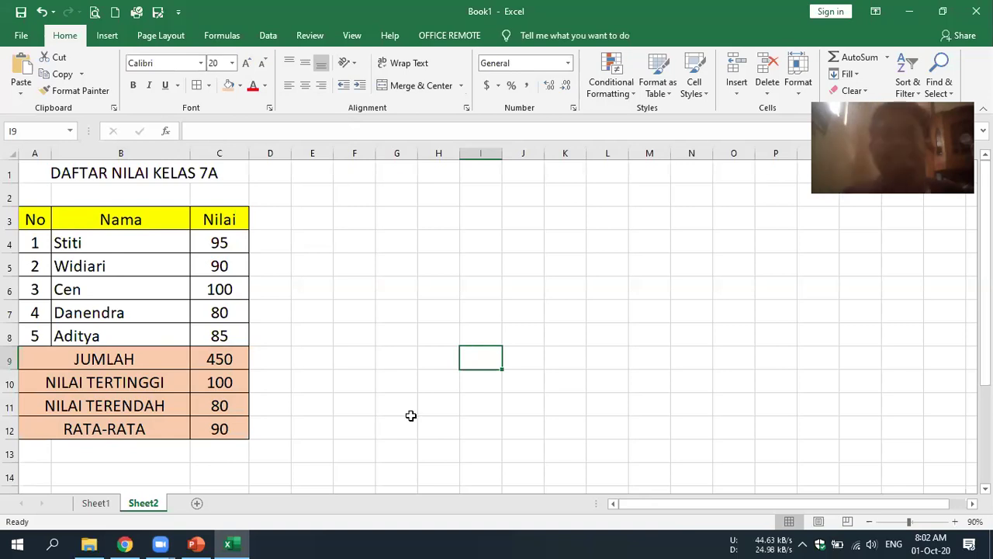
# - Review the formula slide in PowerPoint and return to the Excel workbook
pyautogui.press('Up')
pyautogui.press('Up')
pyautogui.press('Up')
pyautogui.press('Left')
pyautogui.press('Left')
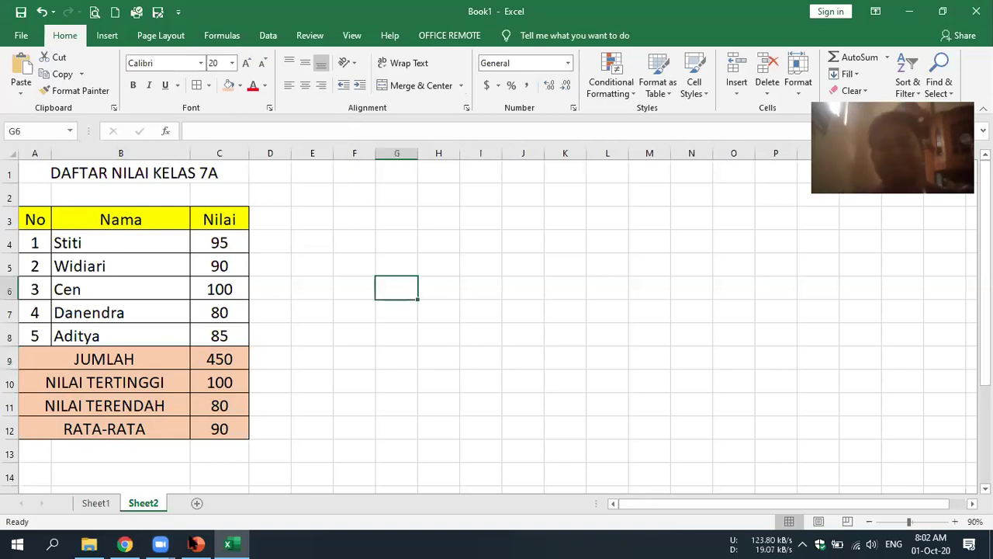
pyautogui.press('Right')
pyautogui.press('Right')
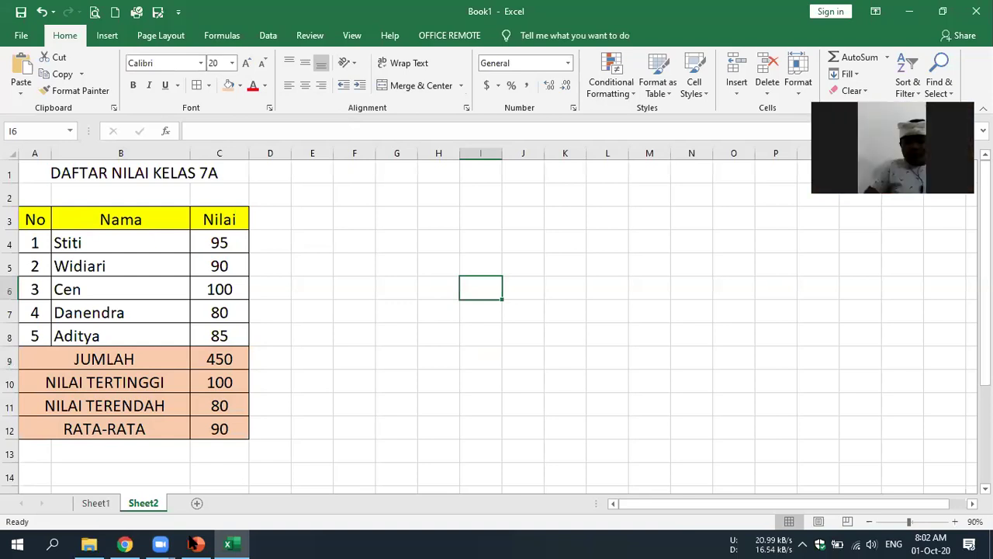
pyautogui.click(196, 543)
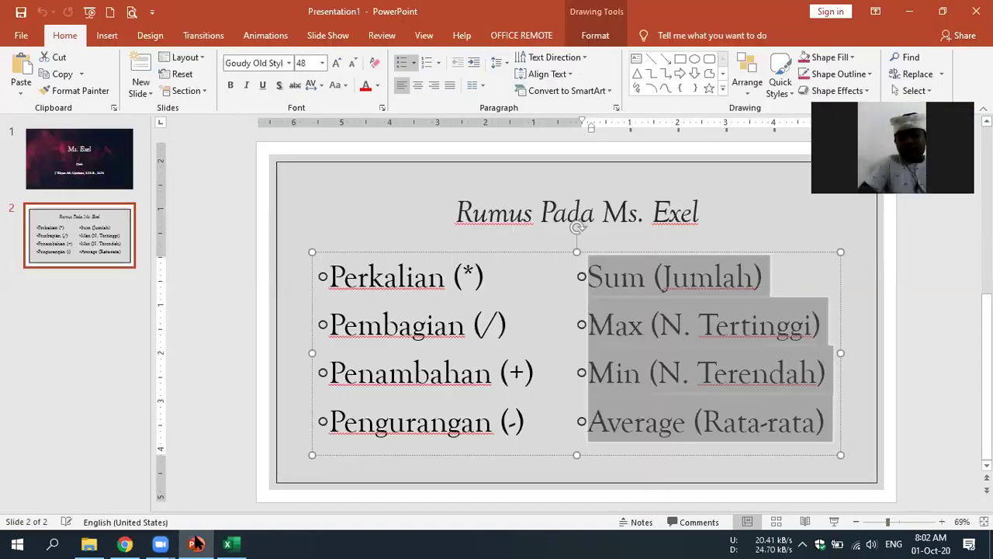
pyautogui.hotkey('alt', 'Tab')
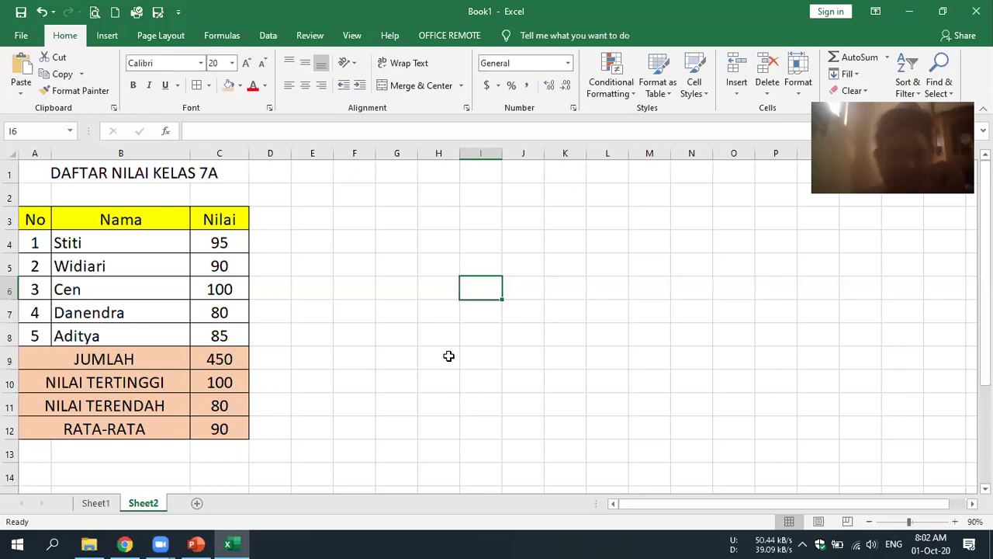